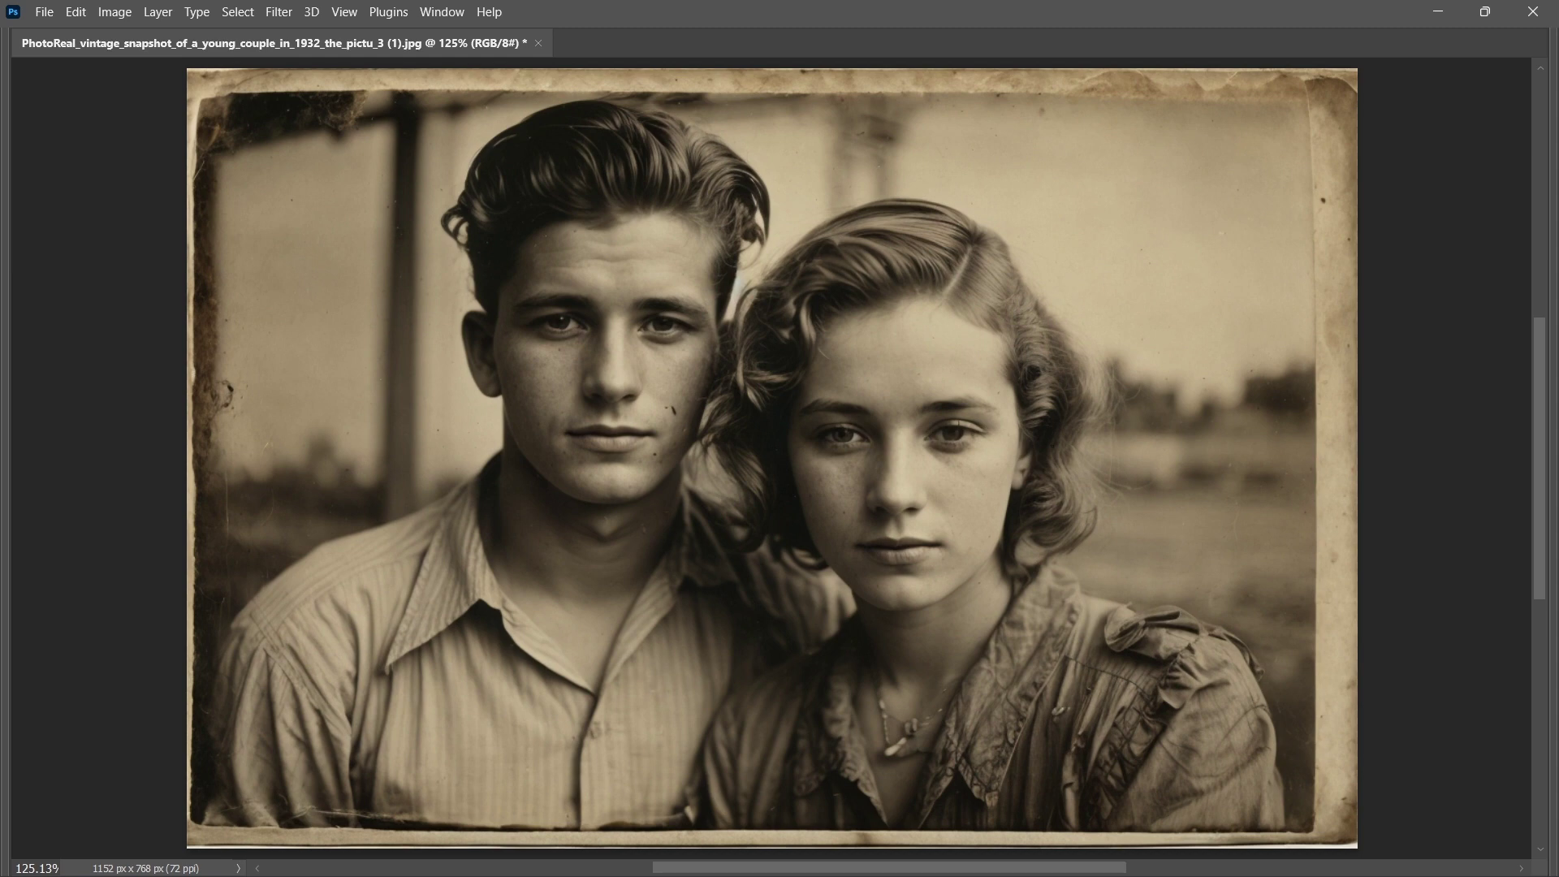
Crop away the worn, stained borders on all four sides of the photo, keeping about 1061 x 683 px.
{"action": "key", "text": "Tab"}
{"action": "scroll", "coordinate": [919, 474], "scroll_direction": "down", "scroll_amount": 3}
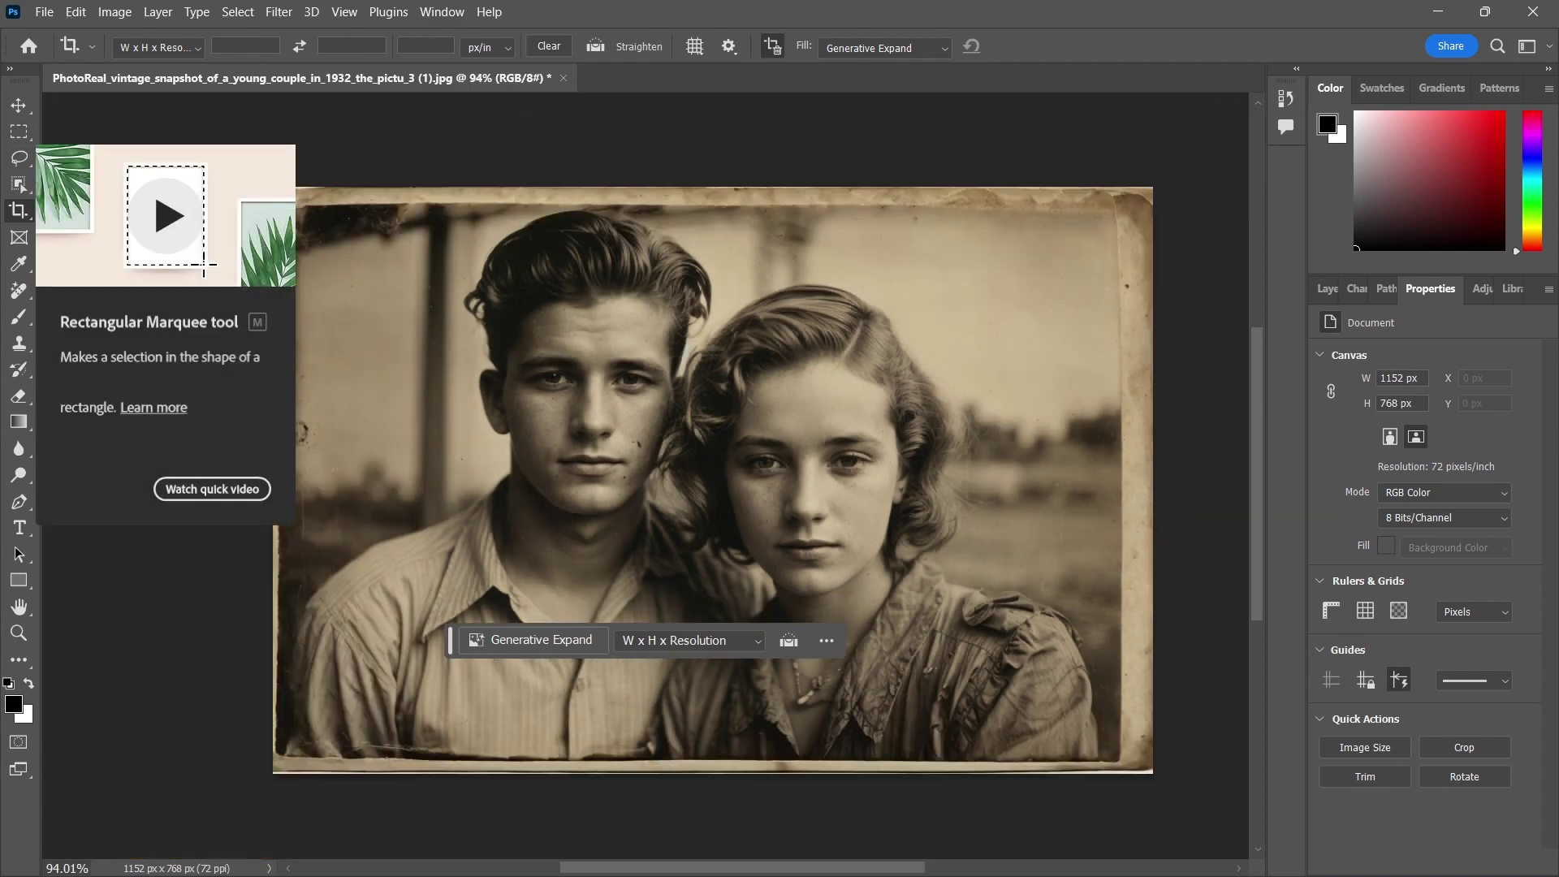
{"action": "left_click", "coordinate": [18, 209]}
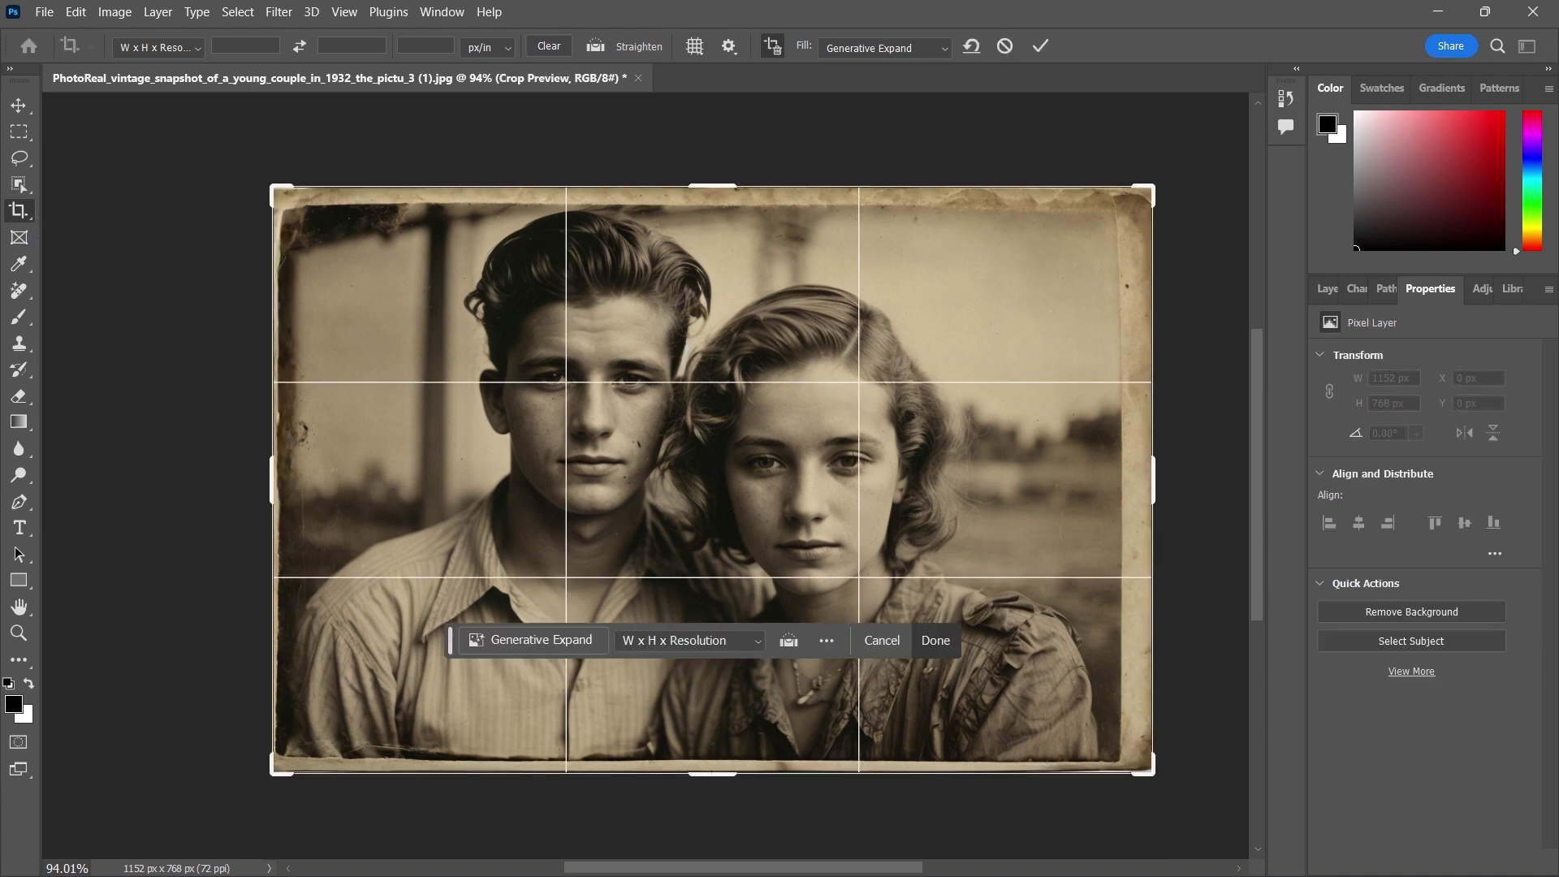
{"action": "left_click_drag", "start_coordinate": [712, 773], "coordinate": [715, 756]}
{"action": "left_click_drag", "start_coordinate": [712, 204], "coordinate": [712, 218]}
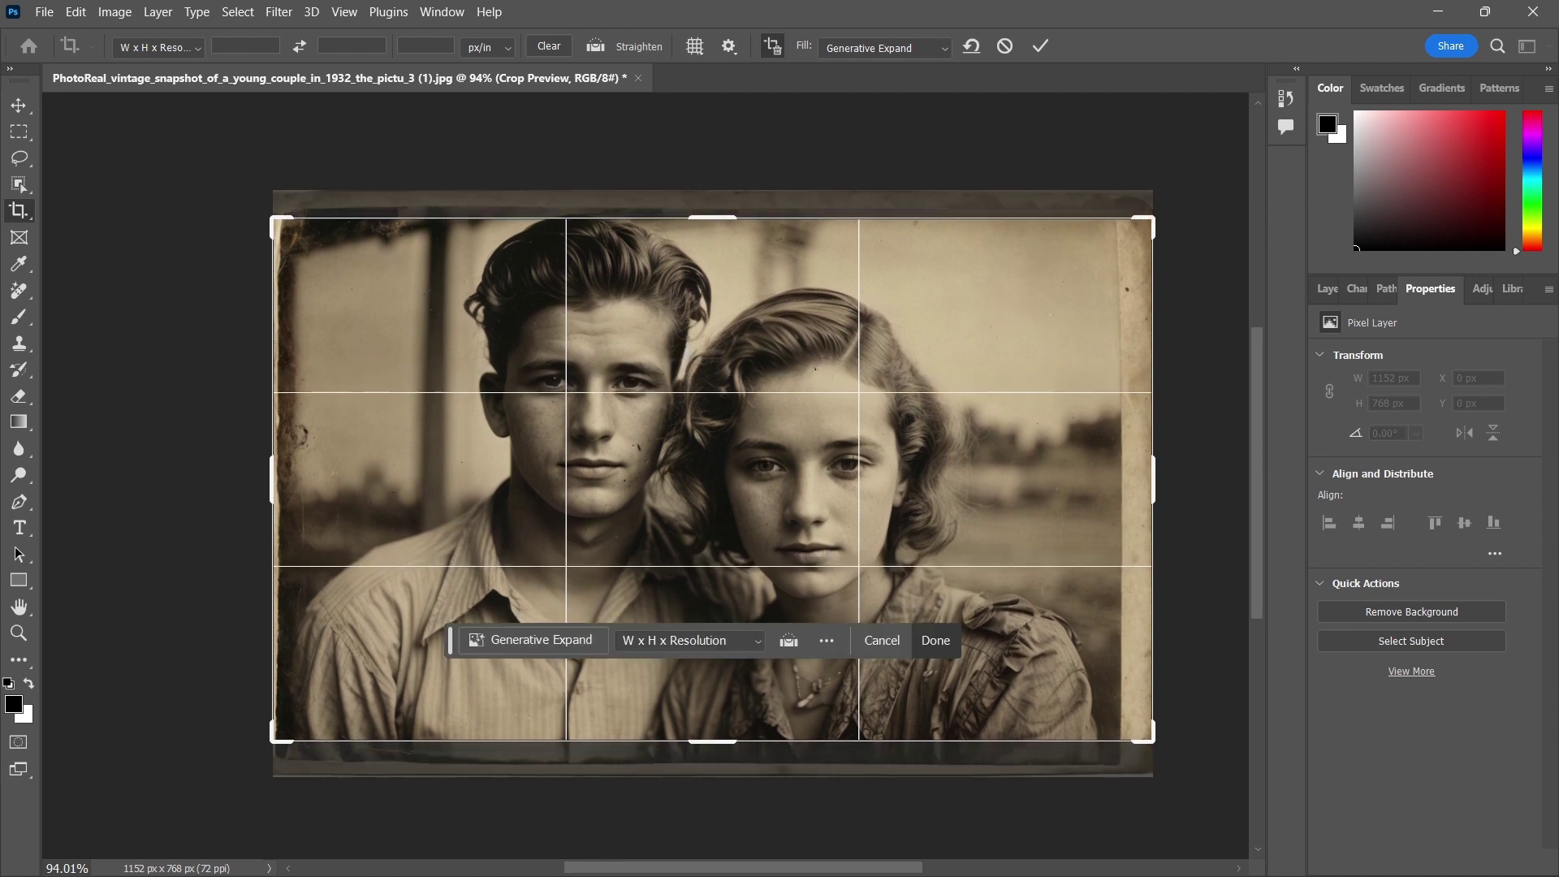
{"action": "left_click_drag", "start_coordinate": [273, 455], "coordinate": [286, 455]}
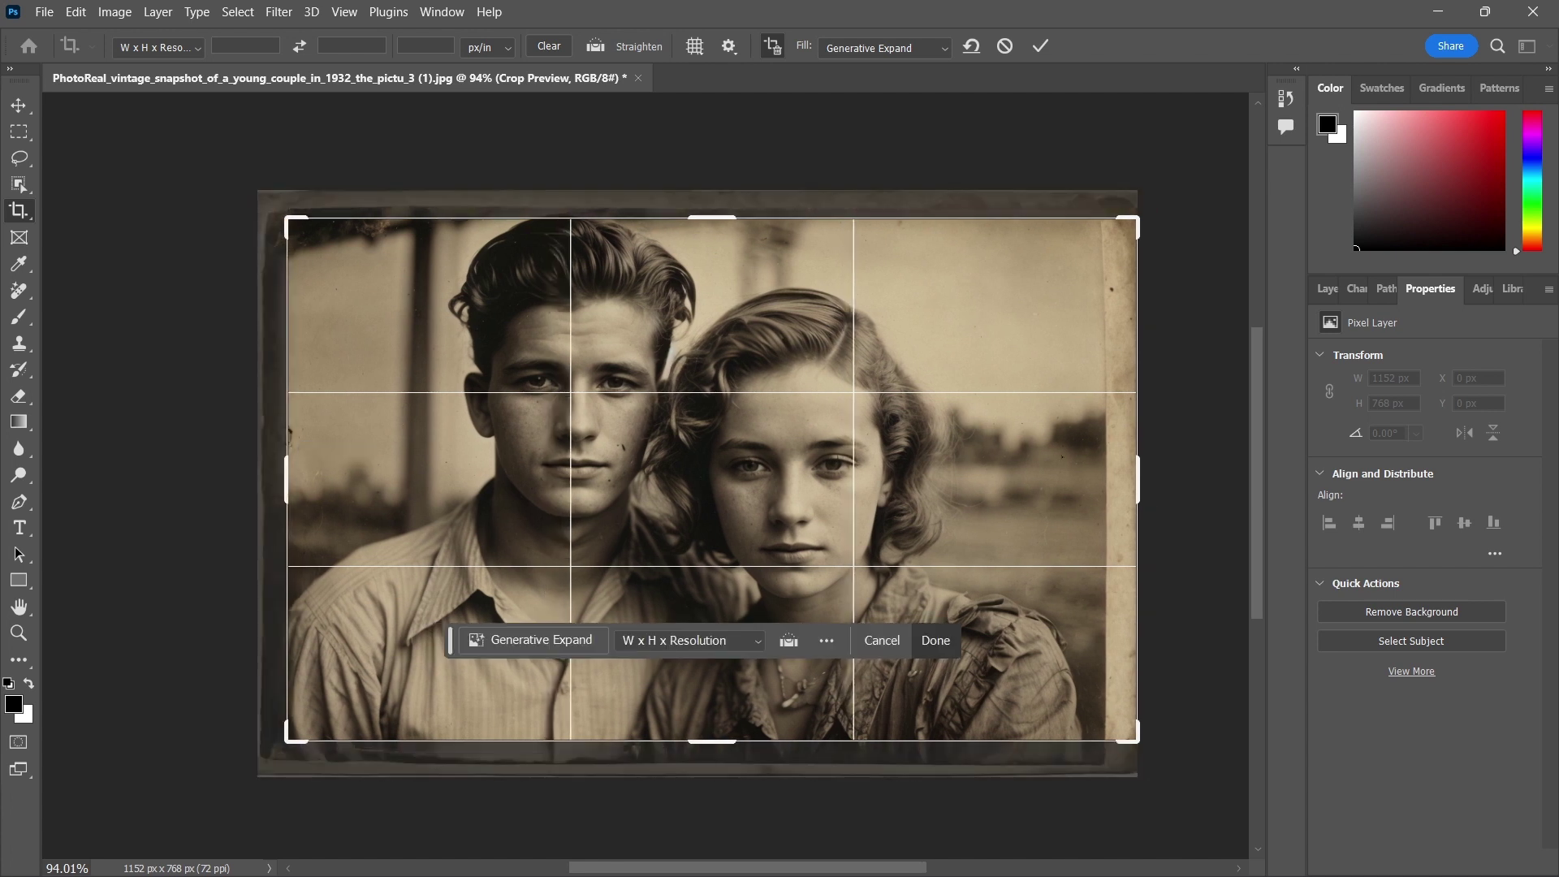
{"action": "left_click_drag", "start_coordinate": [1138, 479], "coordinate": [1119, 479]}
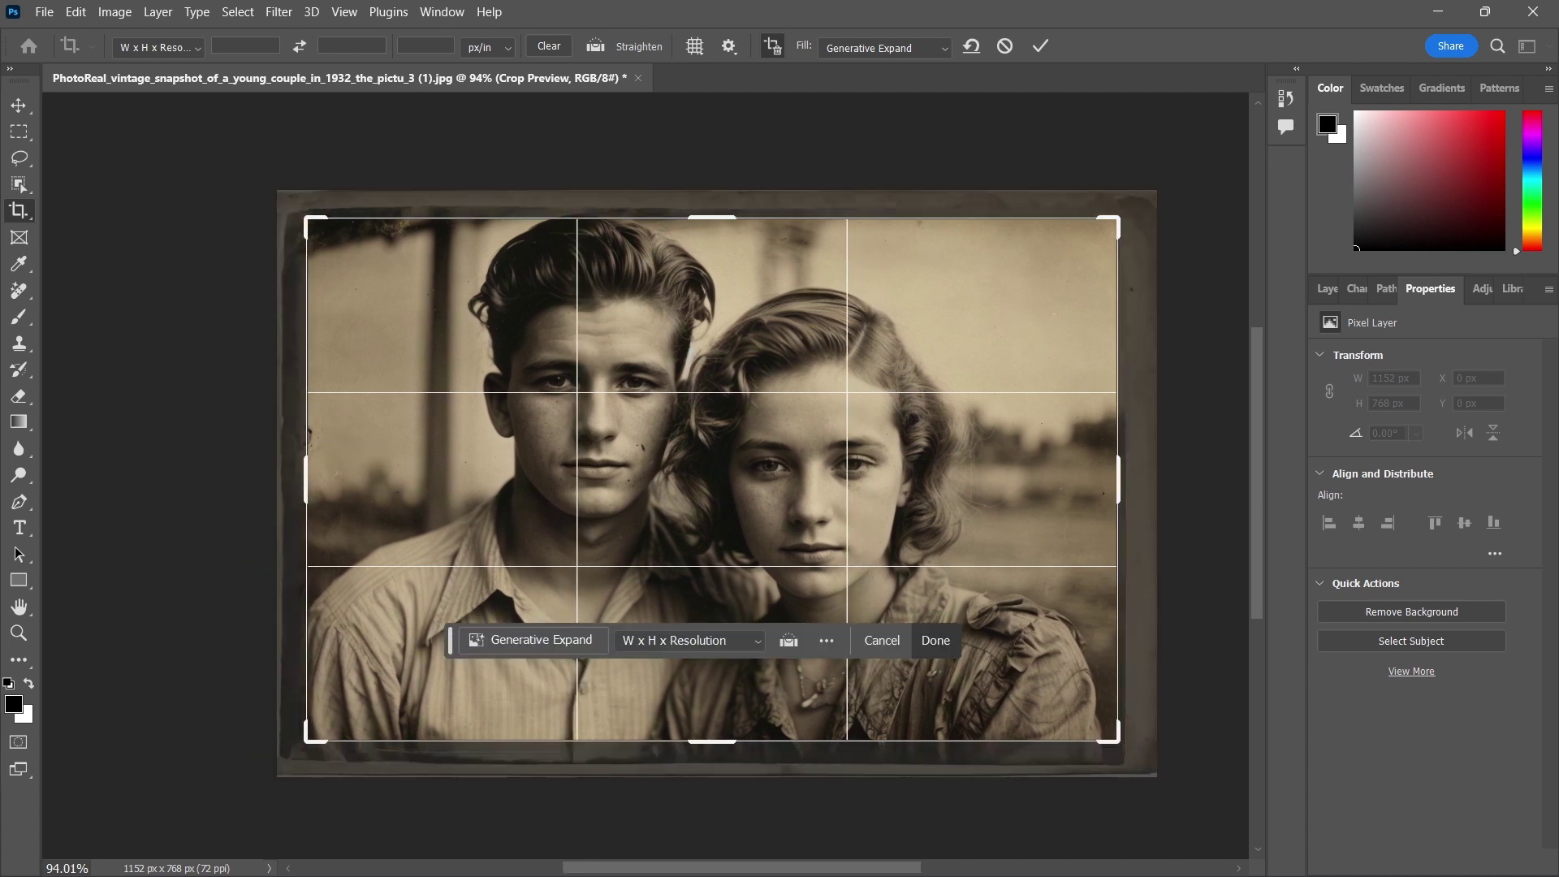
{"action": "left_click", "coordinate": [1040, 46]}
Extend the canvas slightly above and far below the couple to about 1061 x 1074 px using Generative Expand without a prompt.
{"action": "scroll", "coordinate": [831, 371], "scroll_direction": "down", "scroll_amount": 3}
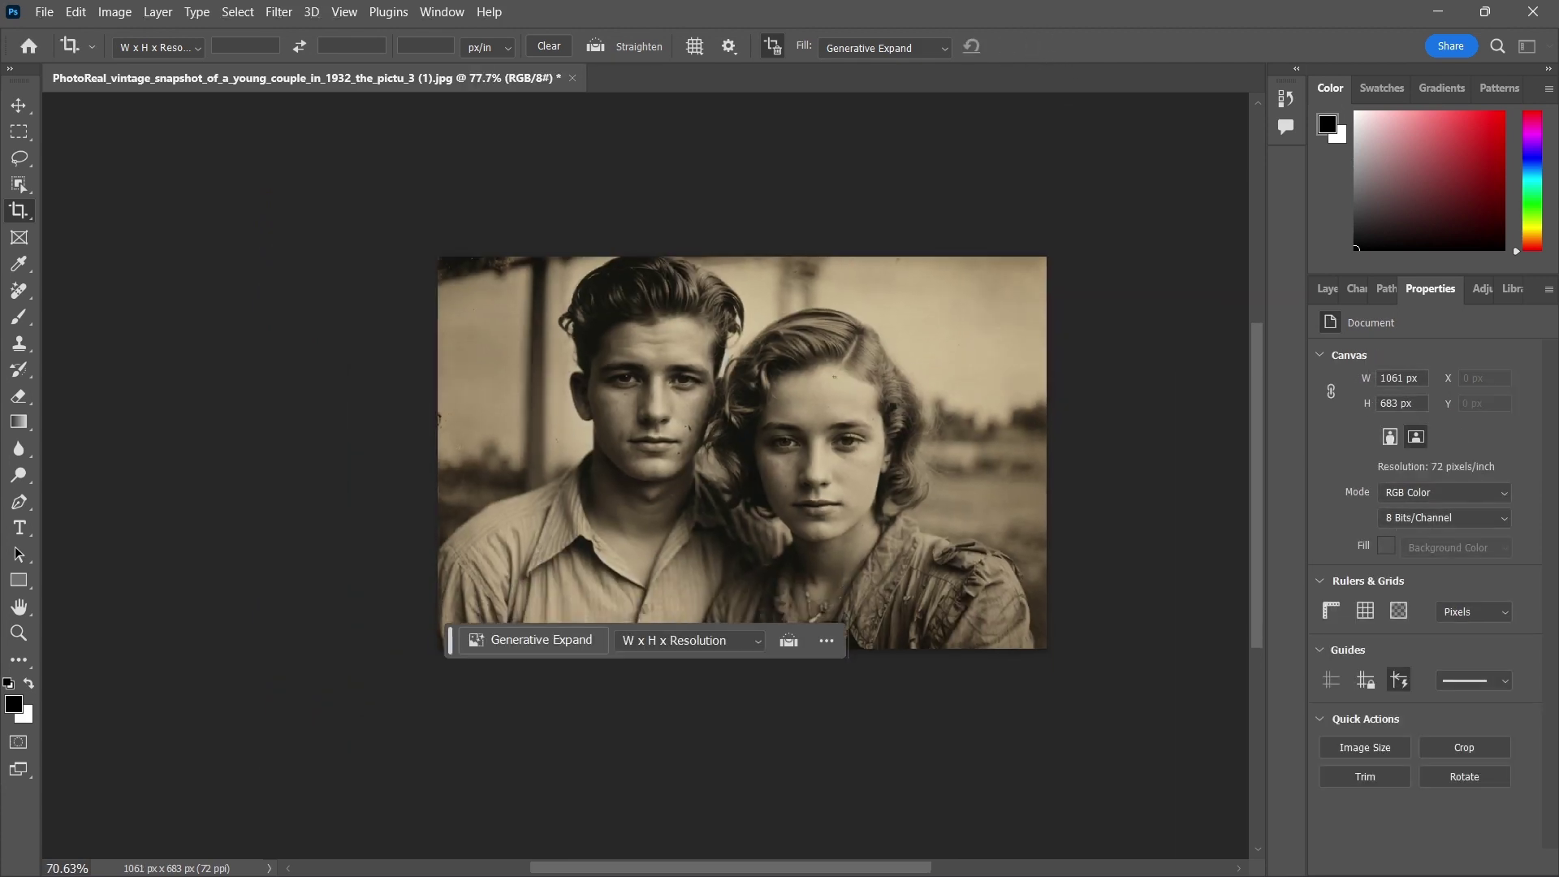
{"action": "left_click", "coordinate": [747, 290]}
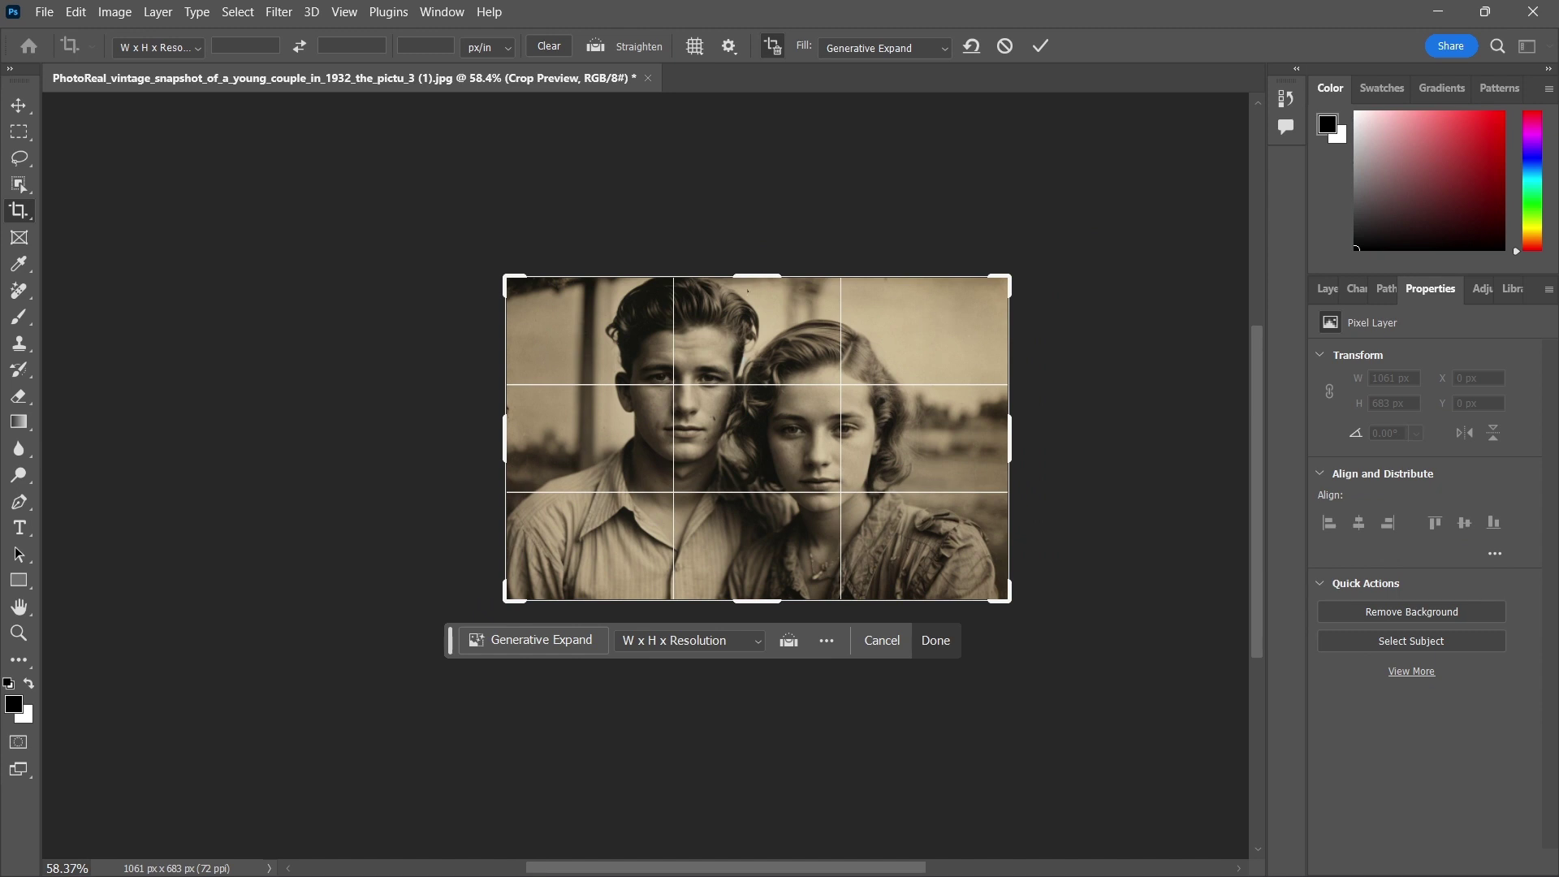
{"action": "left_click_drag", "start_coordinate": [757, 276], "coordinate": [756, 267]}
{"action": "left_click_drag", "start_coordinate": [757, 609], "coordinate": [756, 694]}
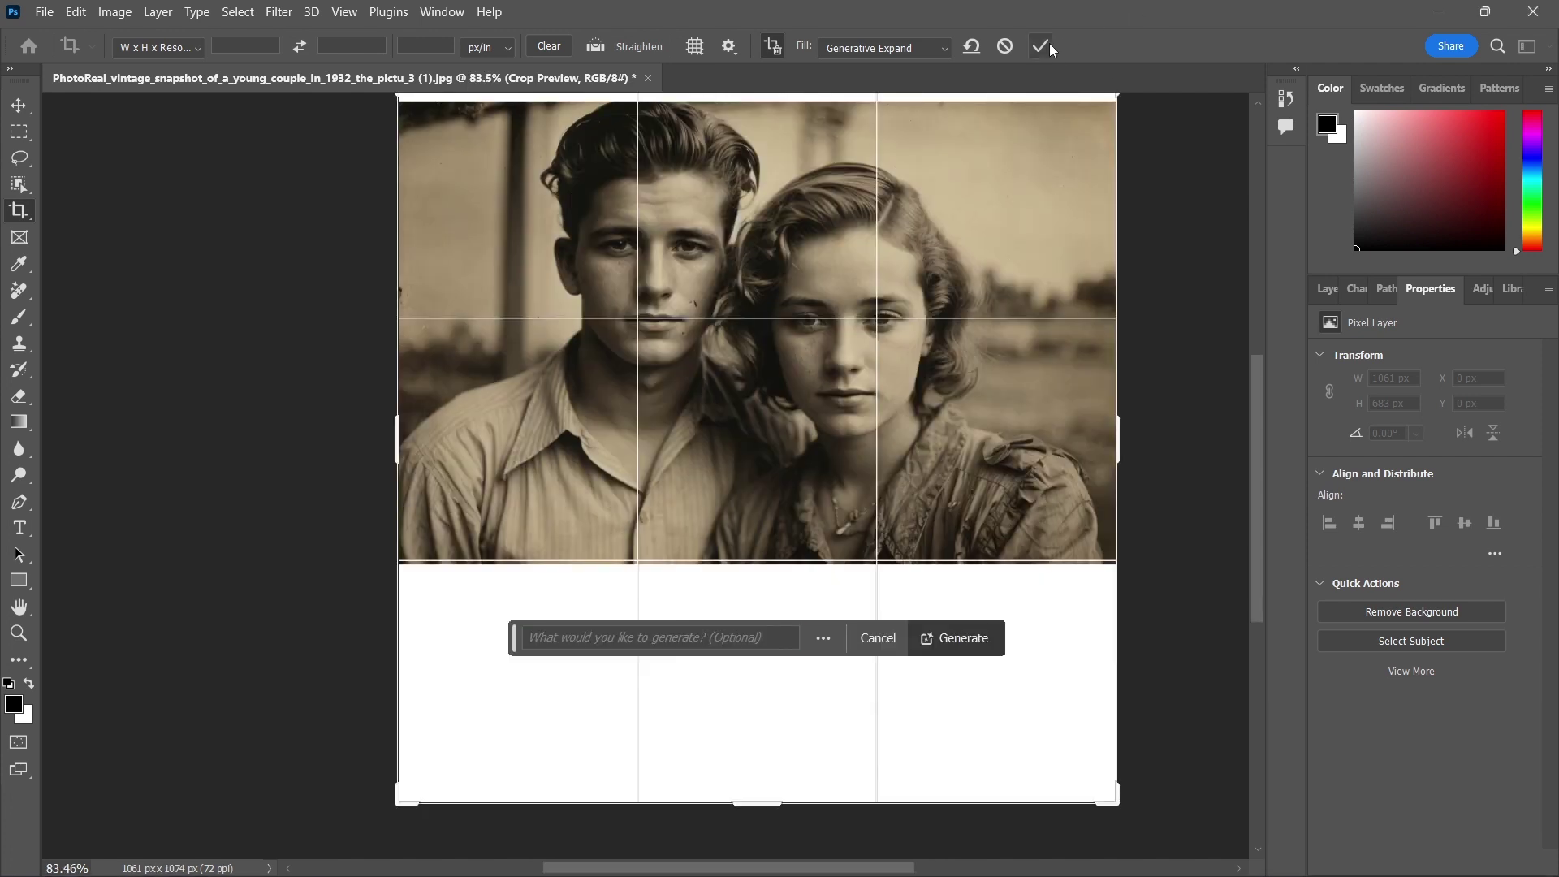
{"action": "left_click", "coordinate": [1042, 47]}
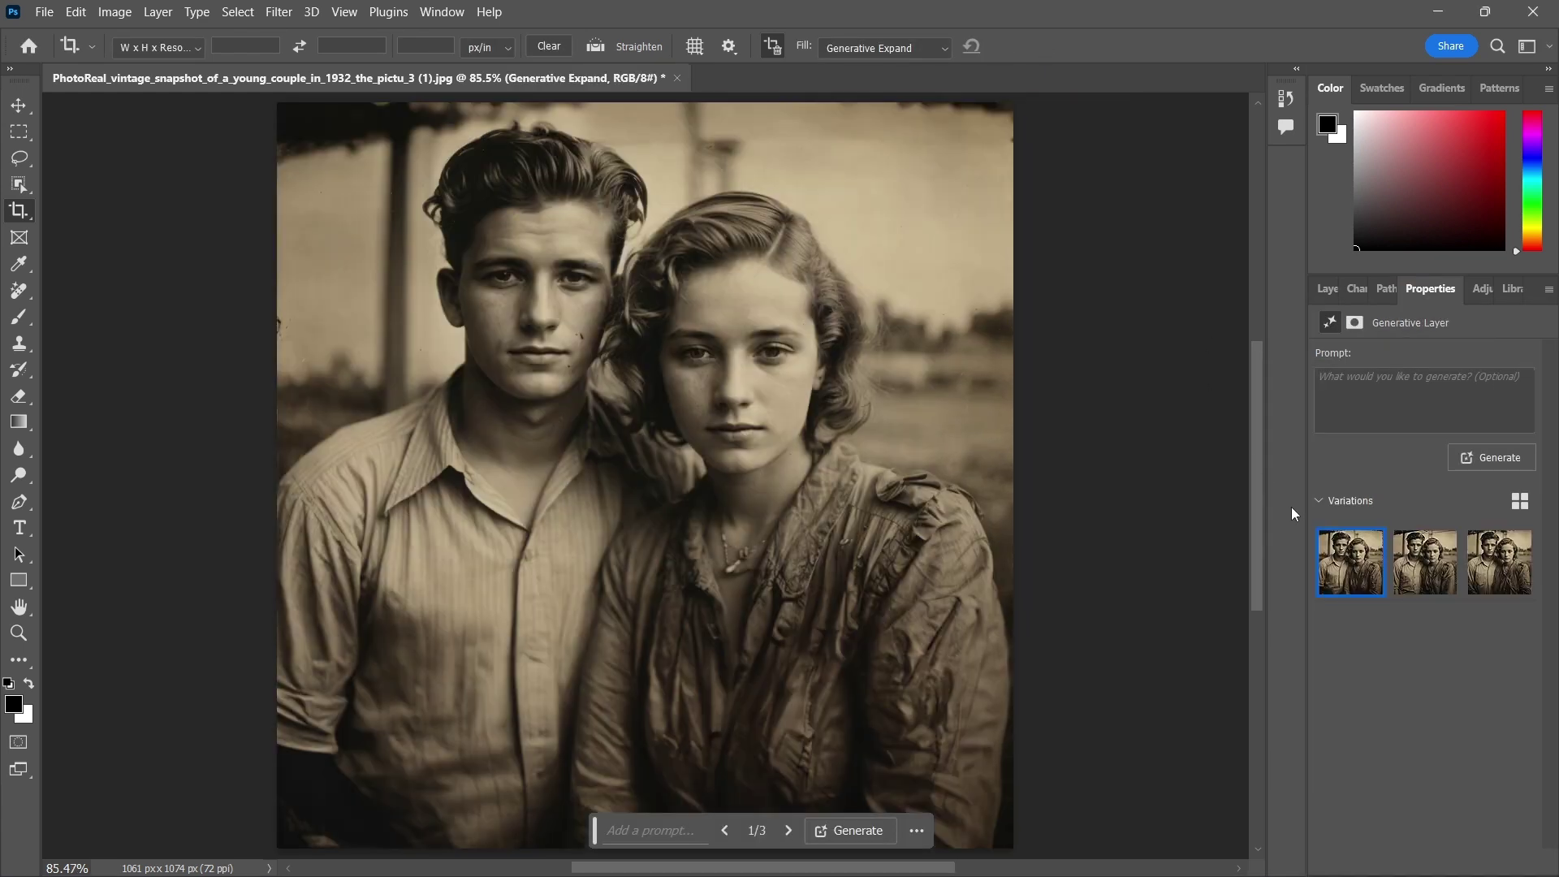
Compare the three generated variations of the expanded photo.
{"action": "left_click", "coordinate": [1422, 562]}
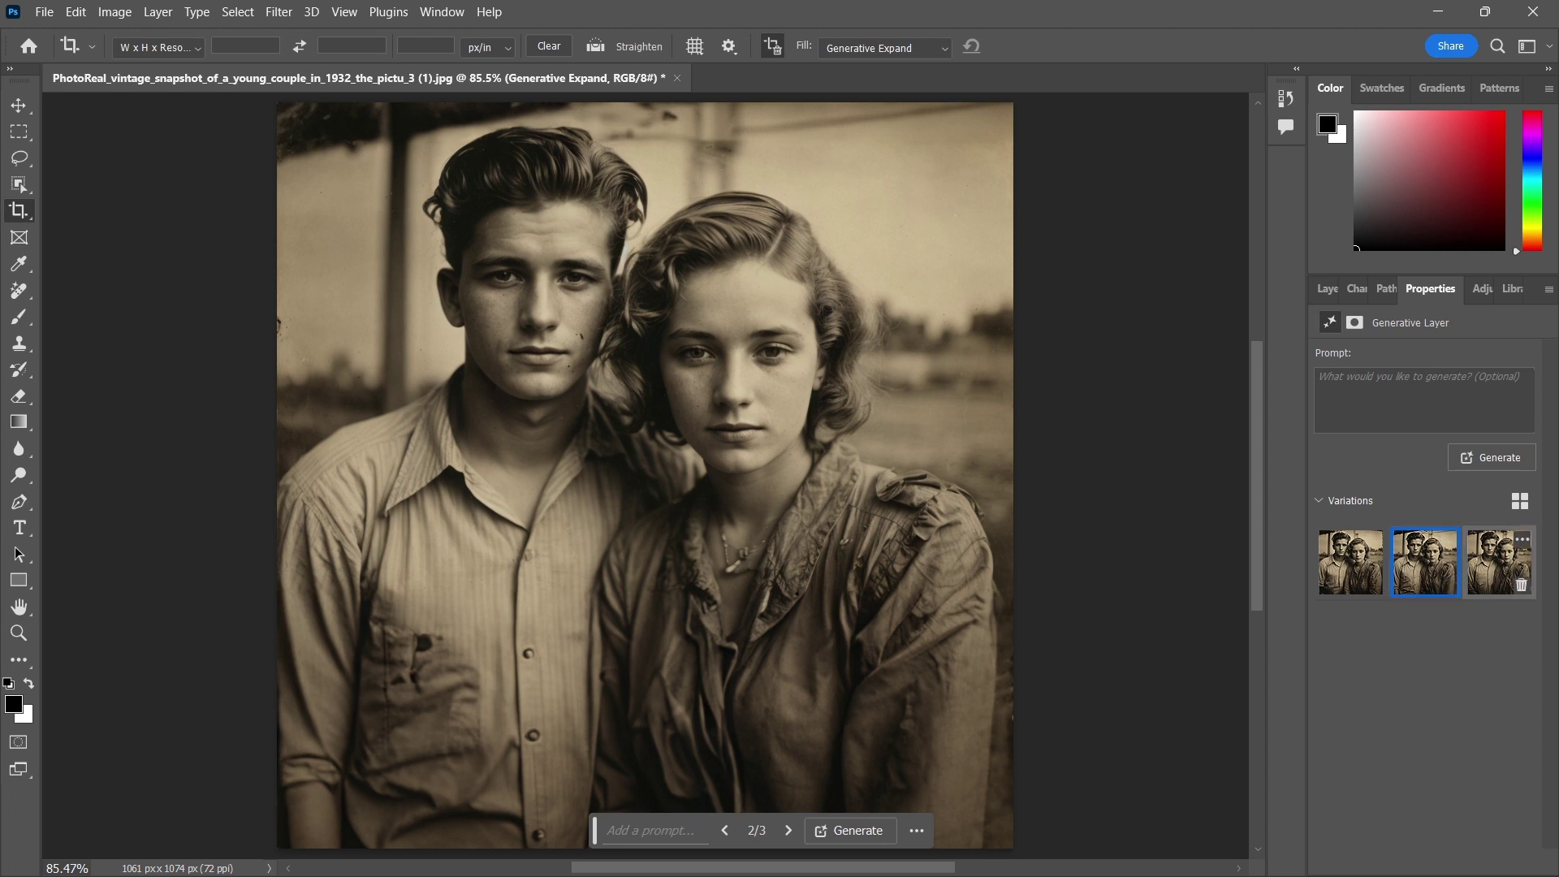
{"action": "left_click", "coordinate": [1499, 562]}
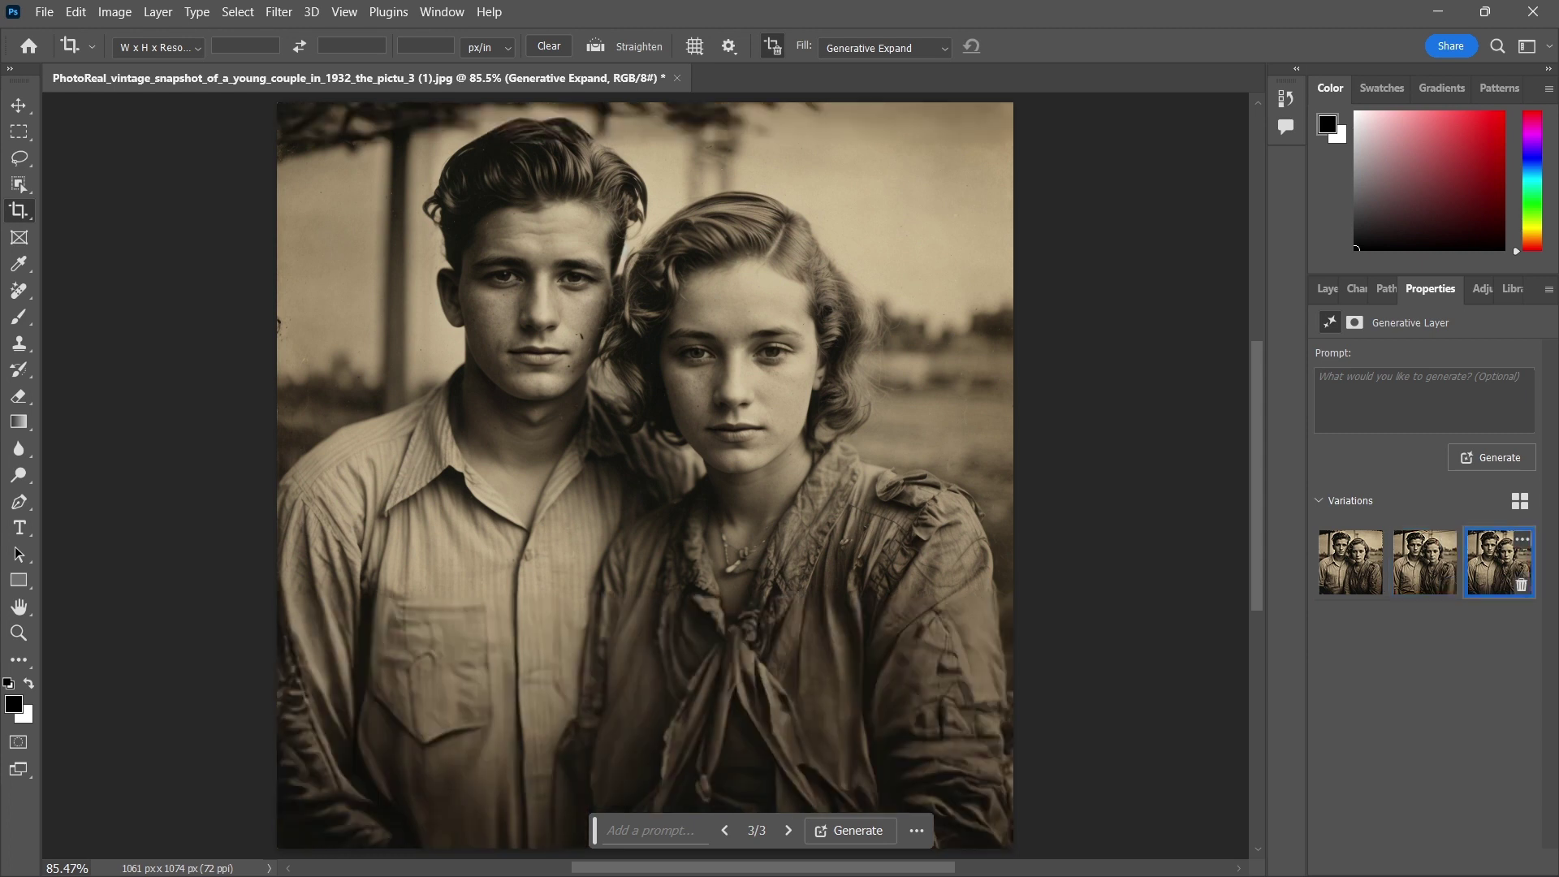
{"action": "left_click", "coordinate": [1348, 562]}
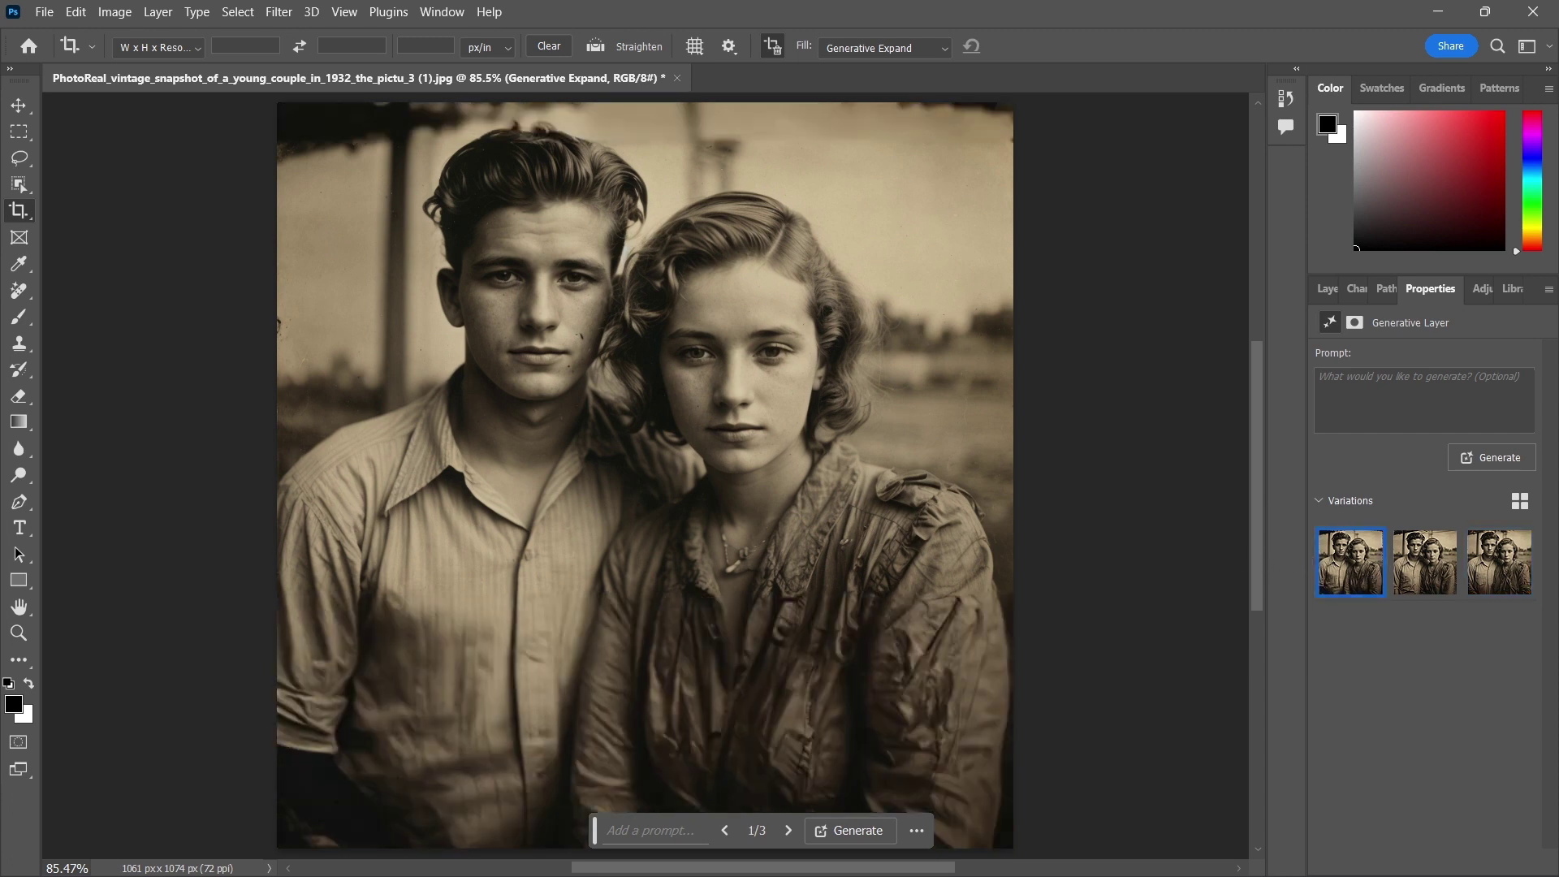
Generate more variations of the expansion without a prompt, compare the new ones and keep the second variation.
{"action": "left_click", "coordinate": [834, 831]}
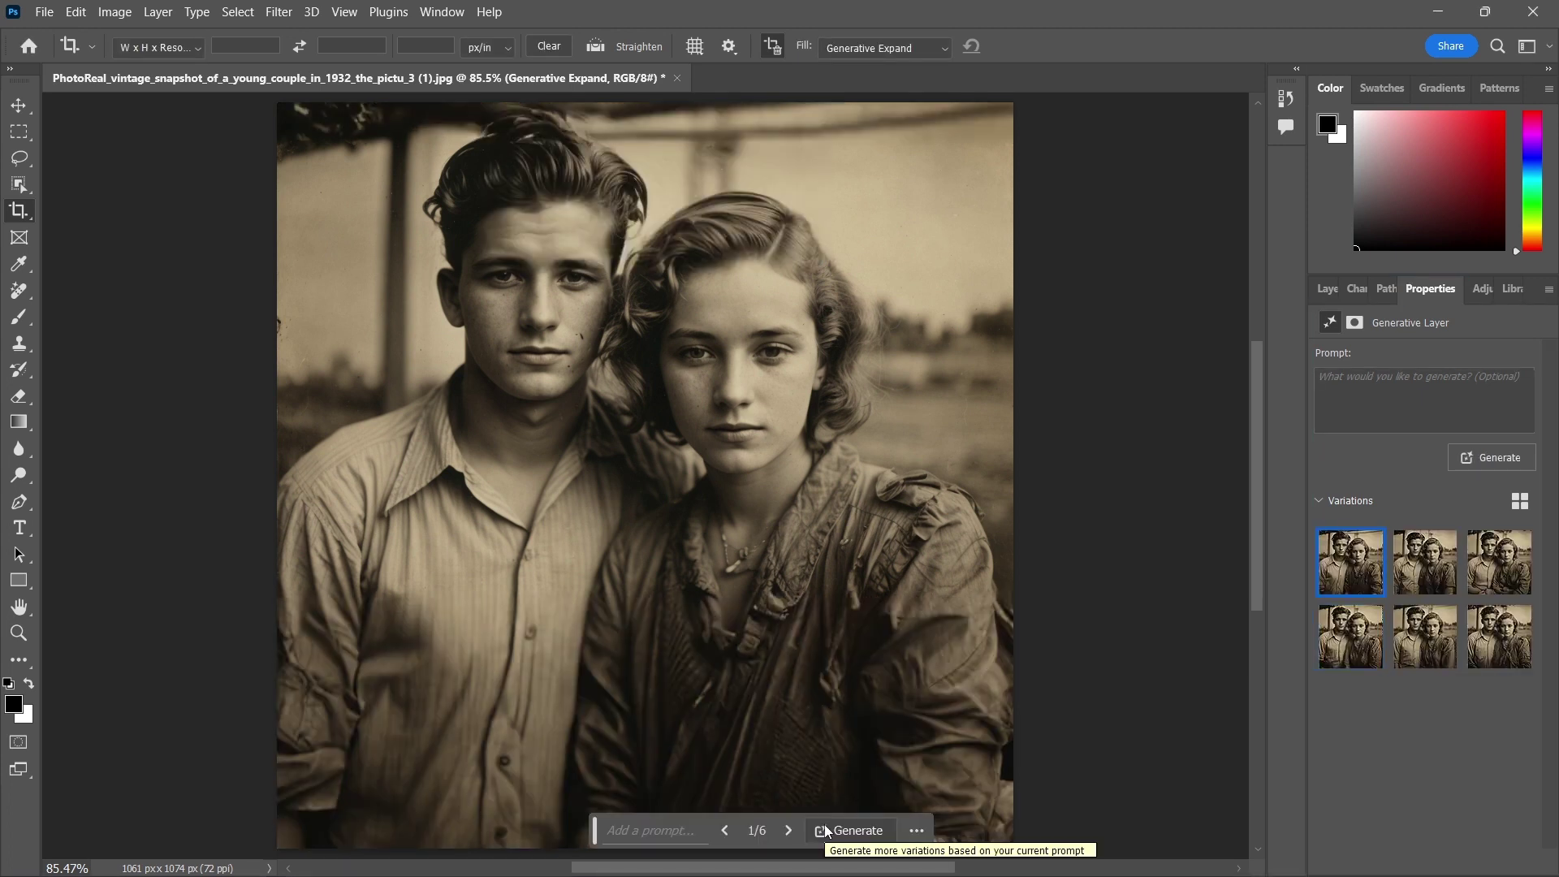
{"action": "left_click", "coordinate": [1426, 562]}
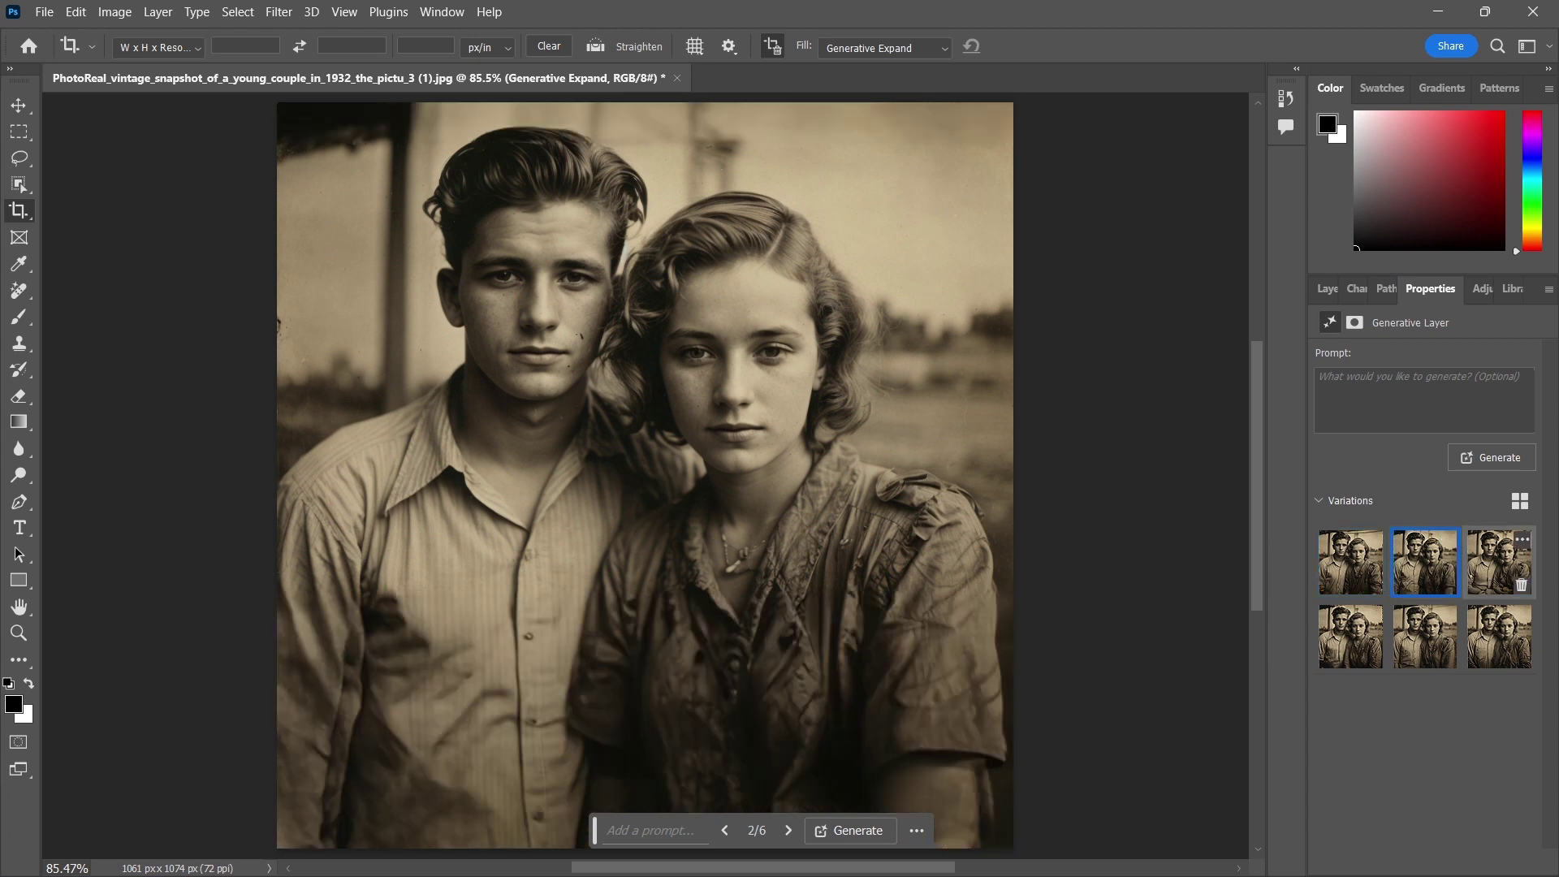
{"action": "left_click", "coordinate": [1498, 562]}
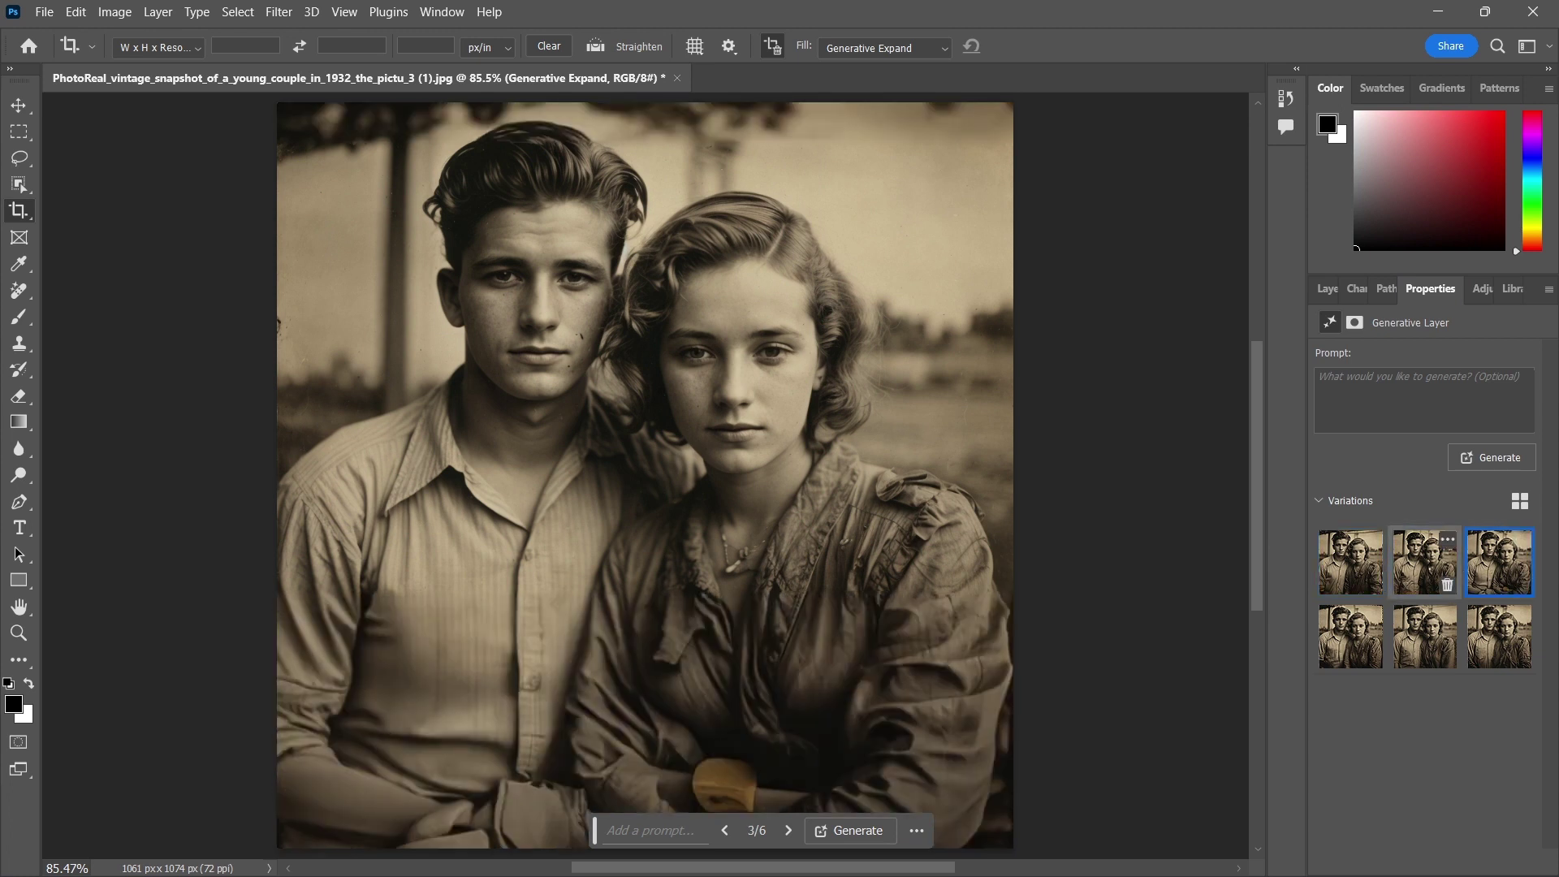
{"action": "left_click", "coordinate": [1425, 562]}
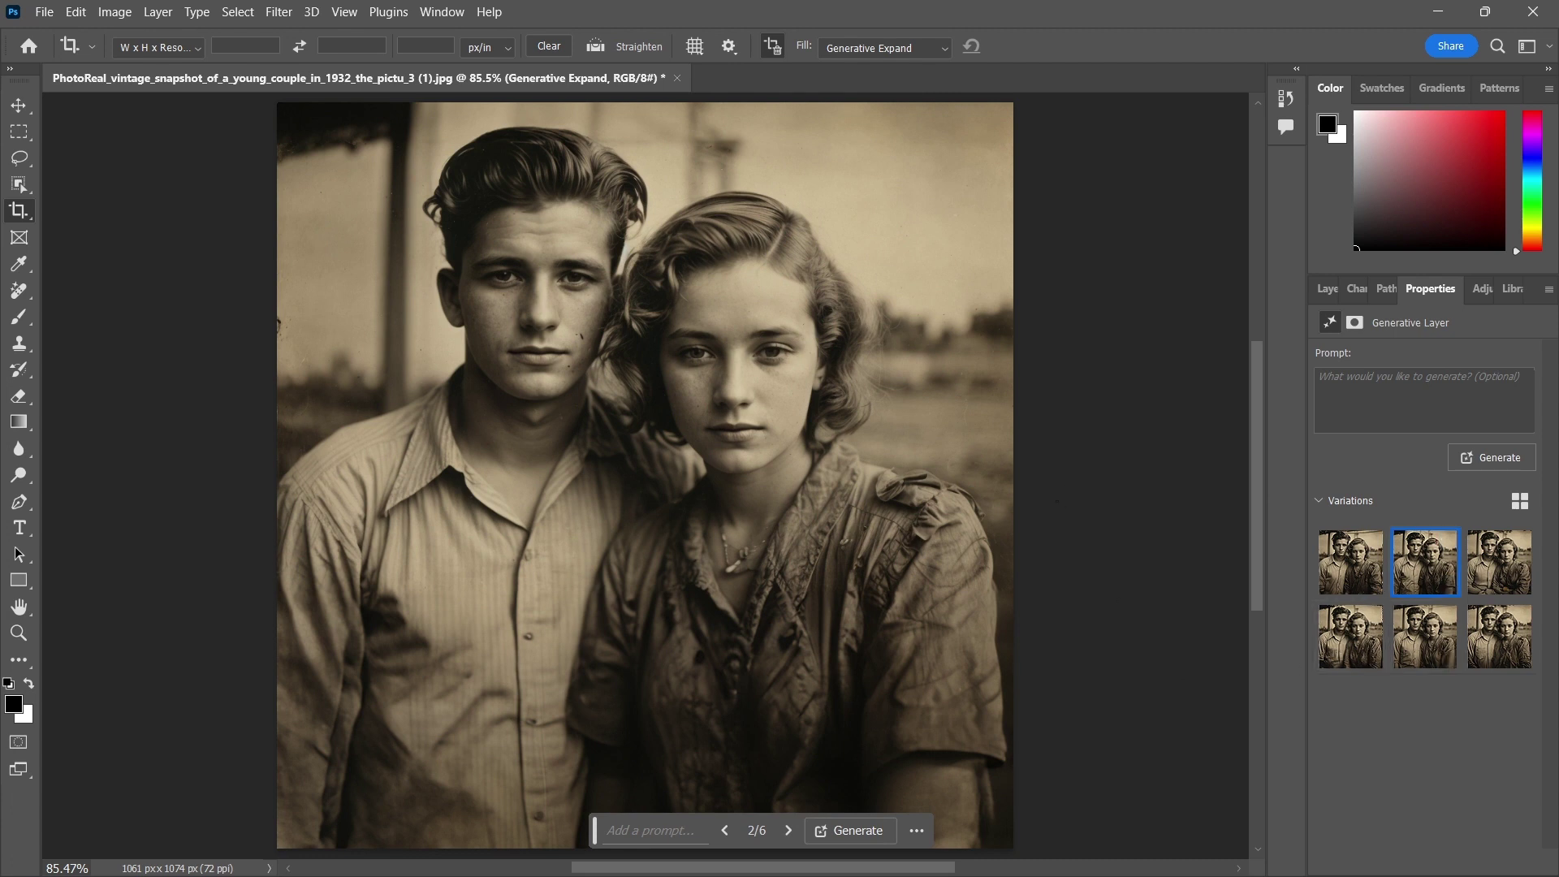
Flatten the Generative Expand layer and the Background into a single layer.
{"action": "scroll", "coordinate": [644, 476], "scroll_direction": "down", "scroll_amount": 2}
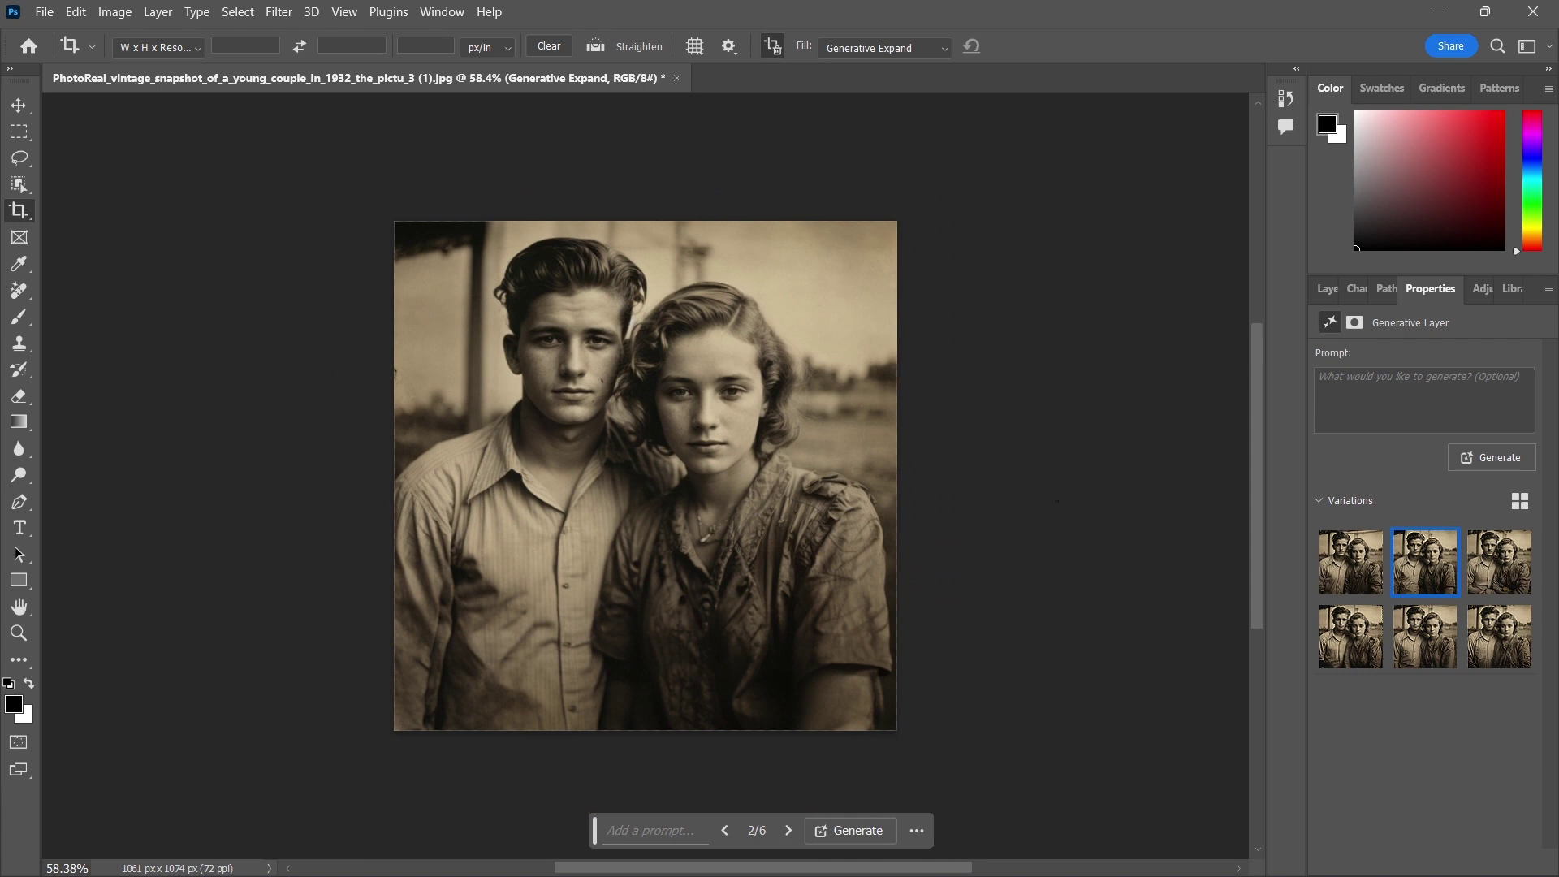
{"action": "left_click", "coordinate": [1338, 294]}
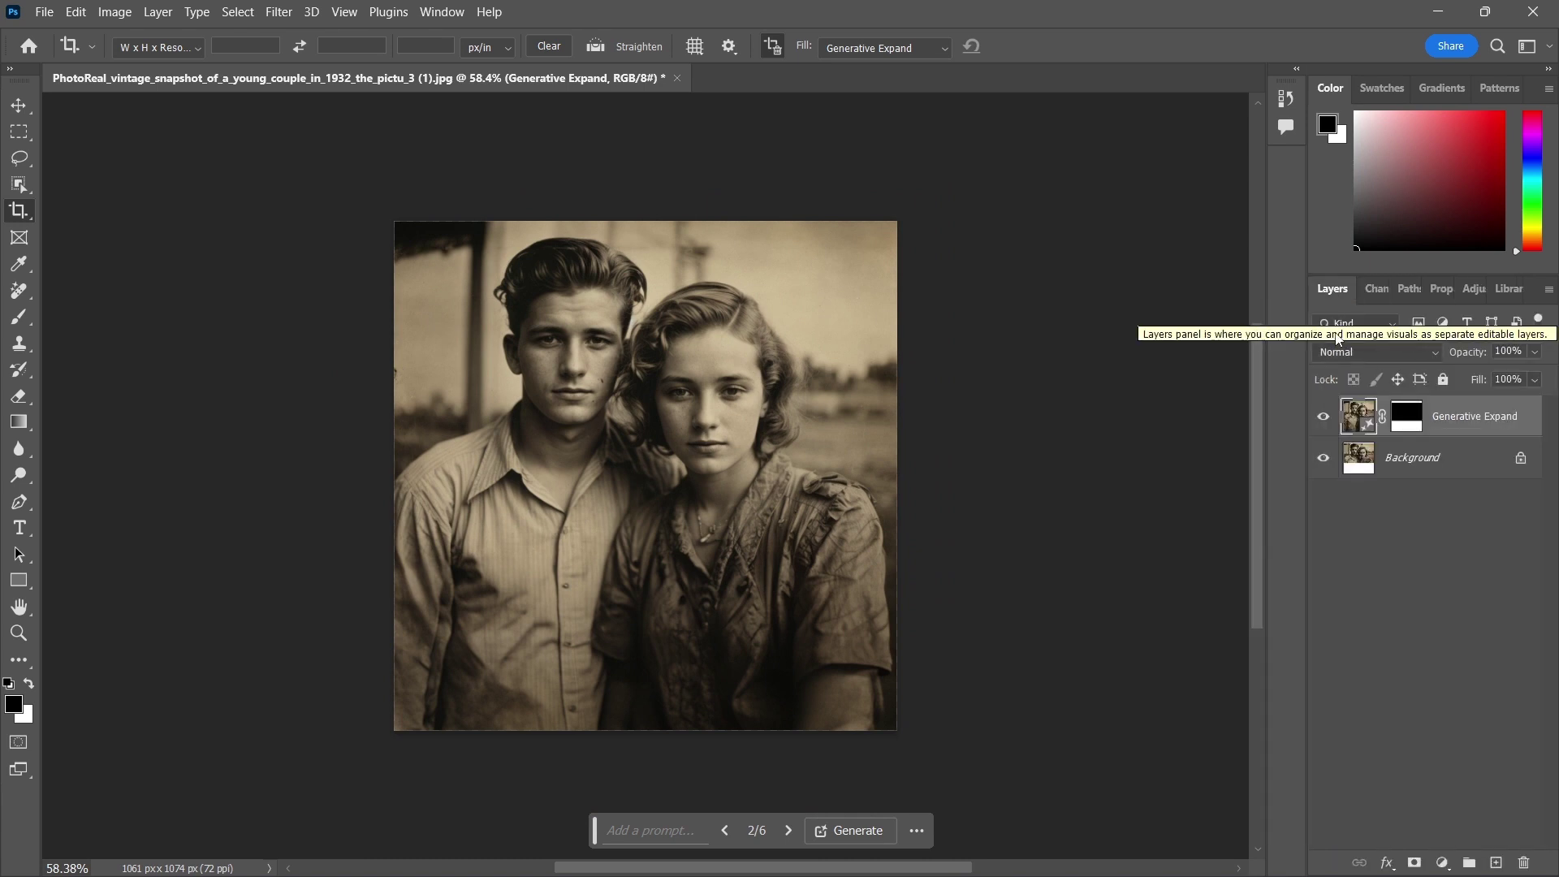
{"action": "right_click", "coordinate": [1445, 424]}
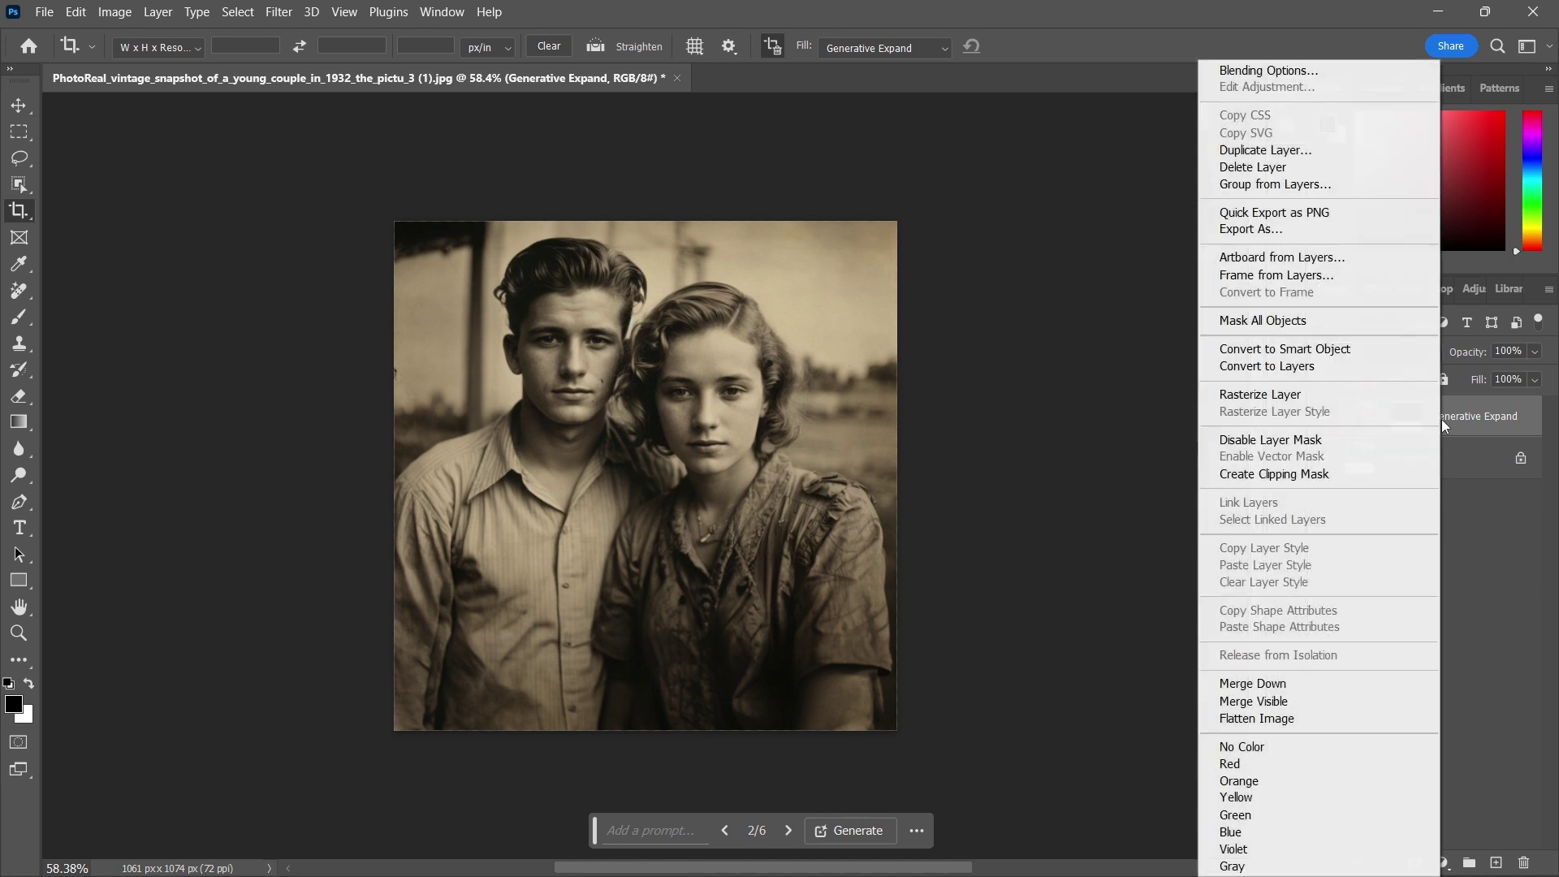
{"action": "left_click", "coordinate": [1339, 720]}
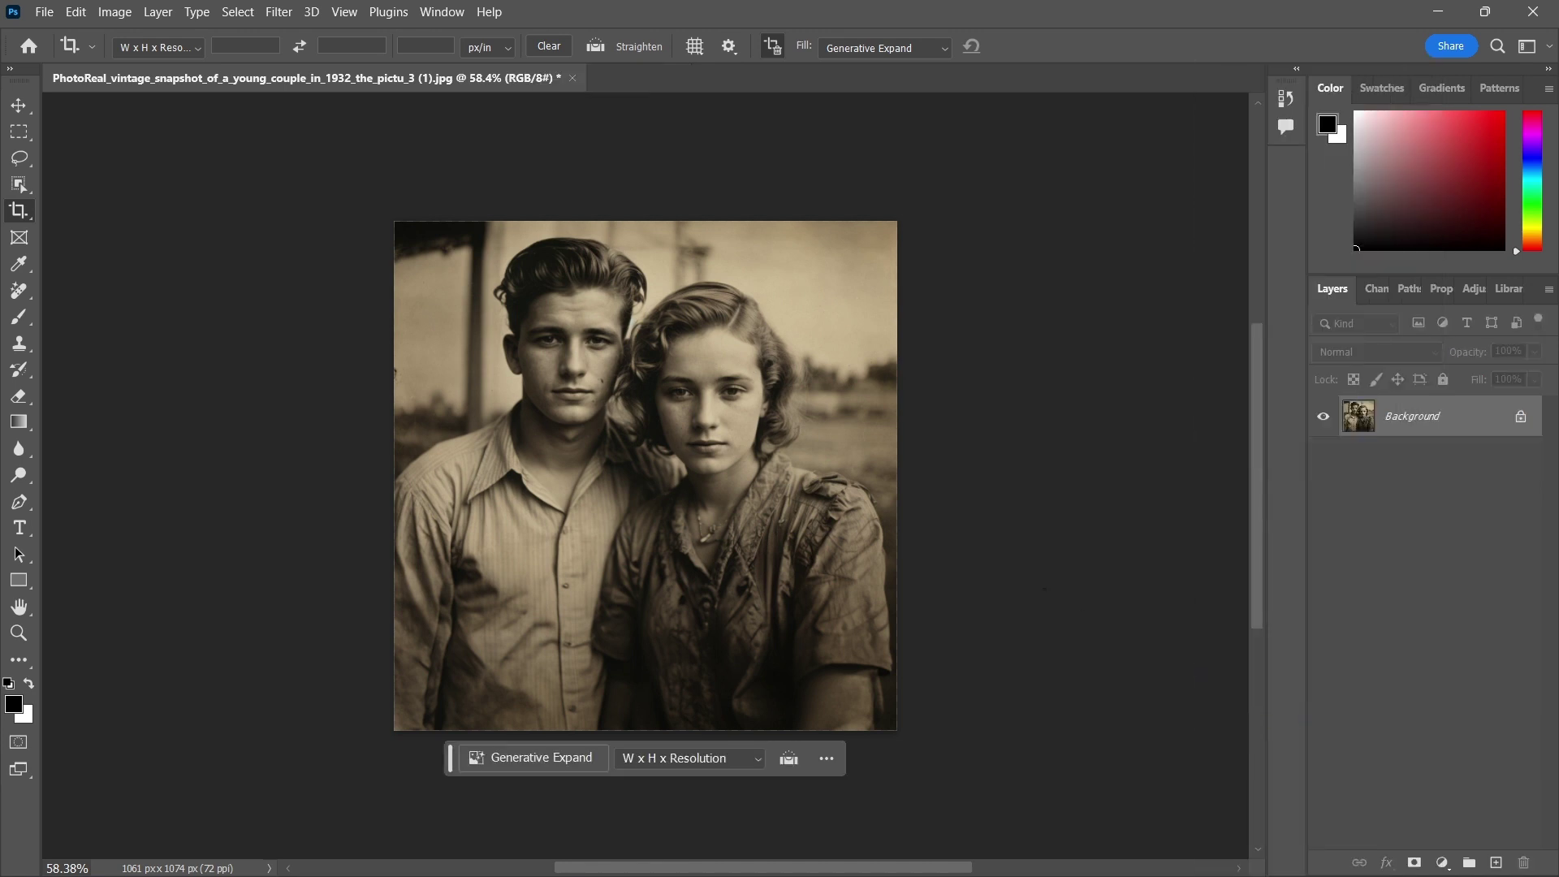
Set the Remove tool's brush size to 11 and mark the dark spots on the man's cheek and jaw.
{"action": "scroll", "coordinate": [582, 388], "scroll_direction": "up", "scroll_amount": 10}
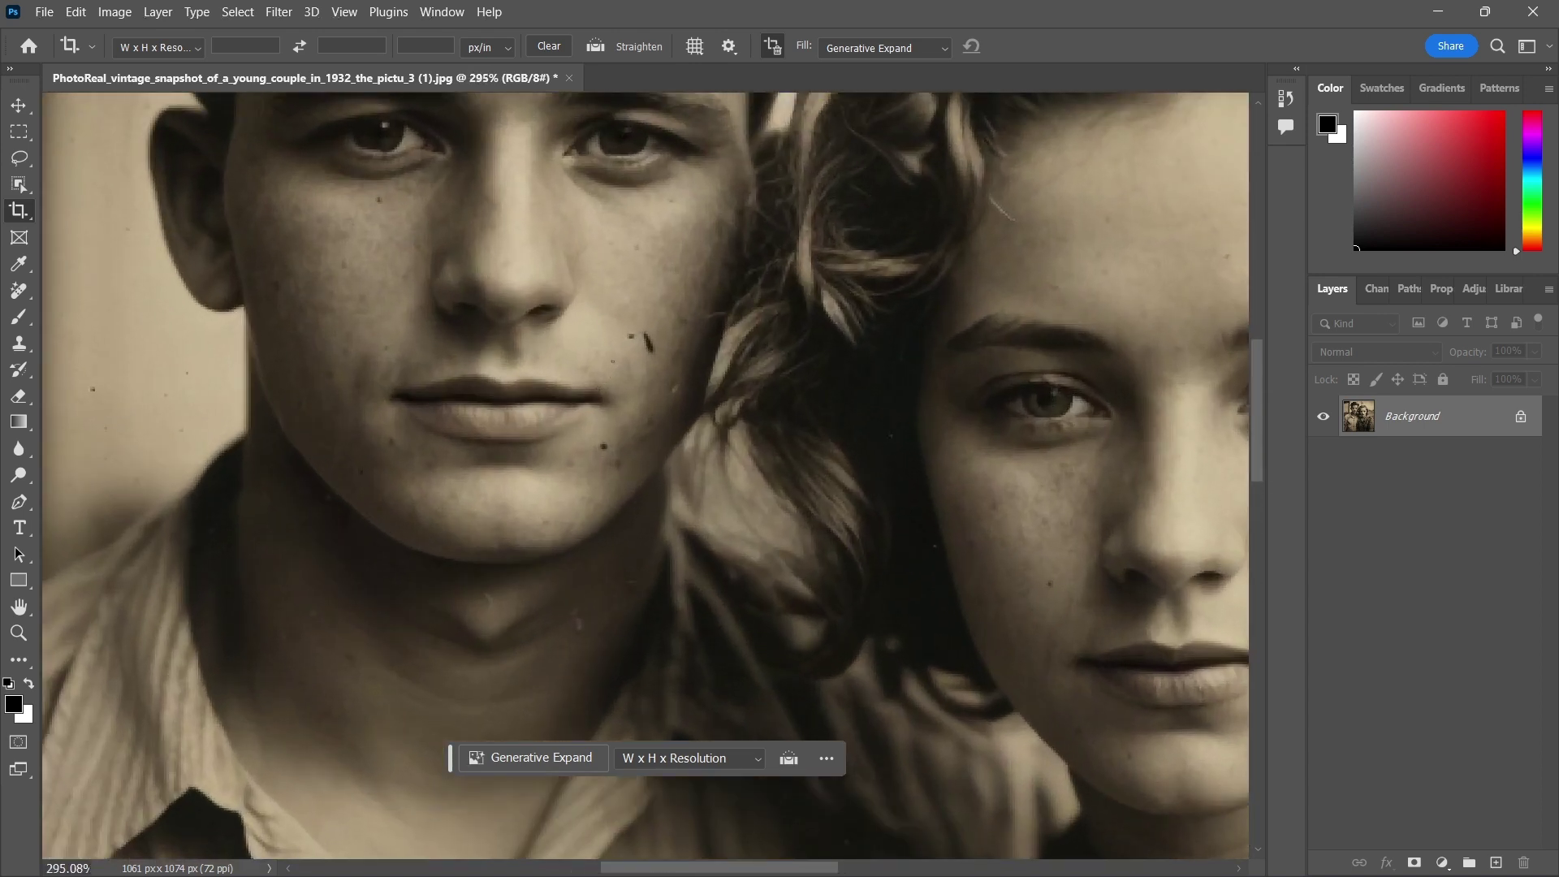
{"action": "key", "text": "j"}
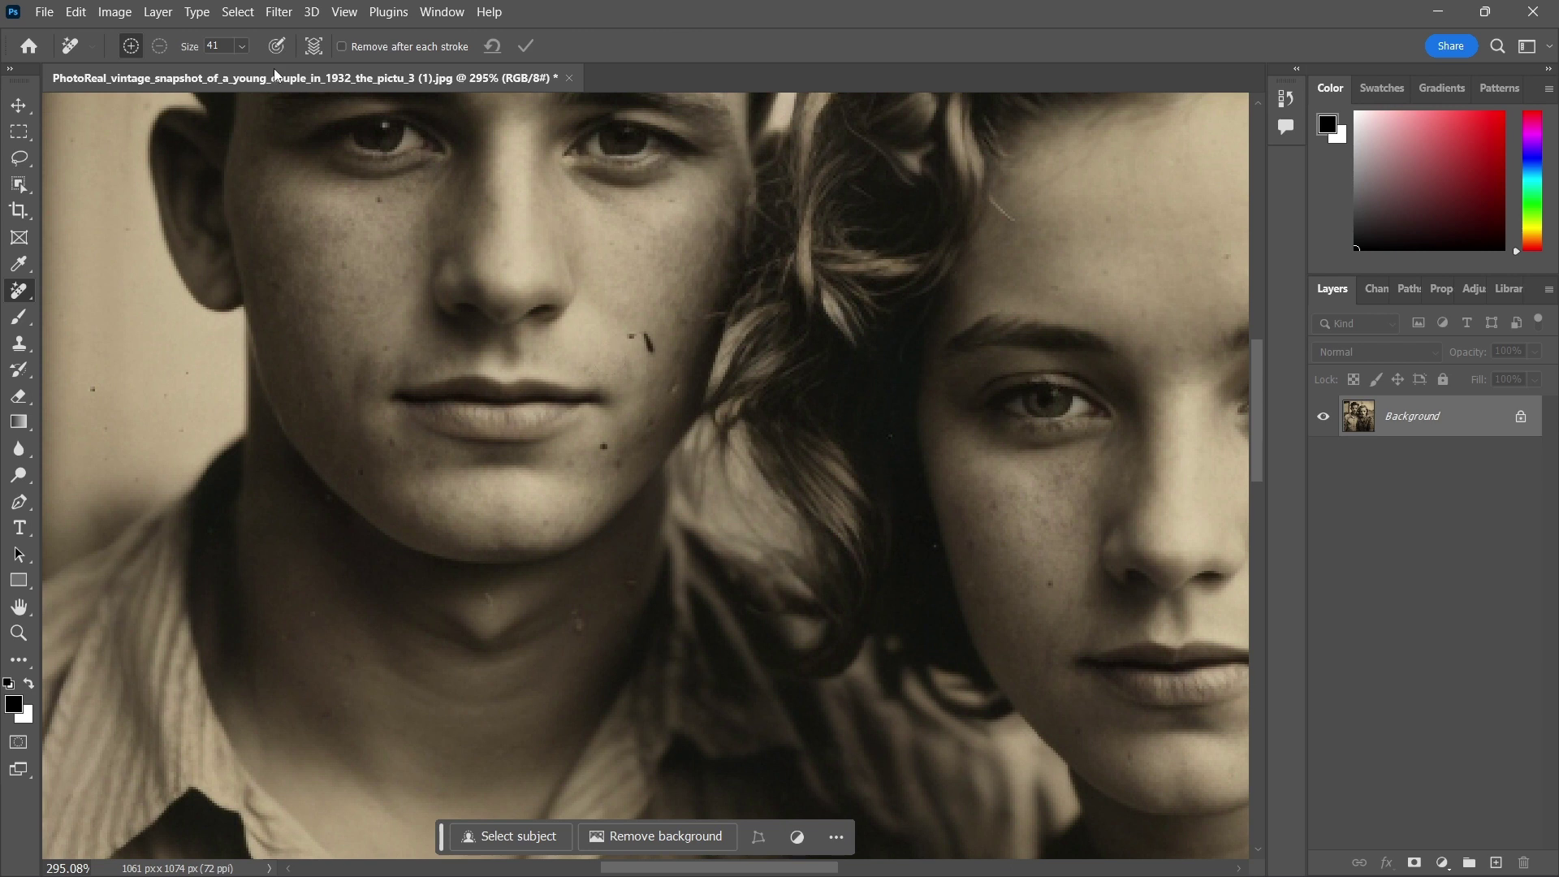
{"action": "left_click", "coordinate": [242, 46]}
{"action": "left_click_drag", "start_coordinate": [228, 68], "coordinate": [226, 69]}
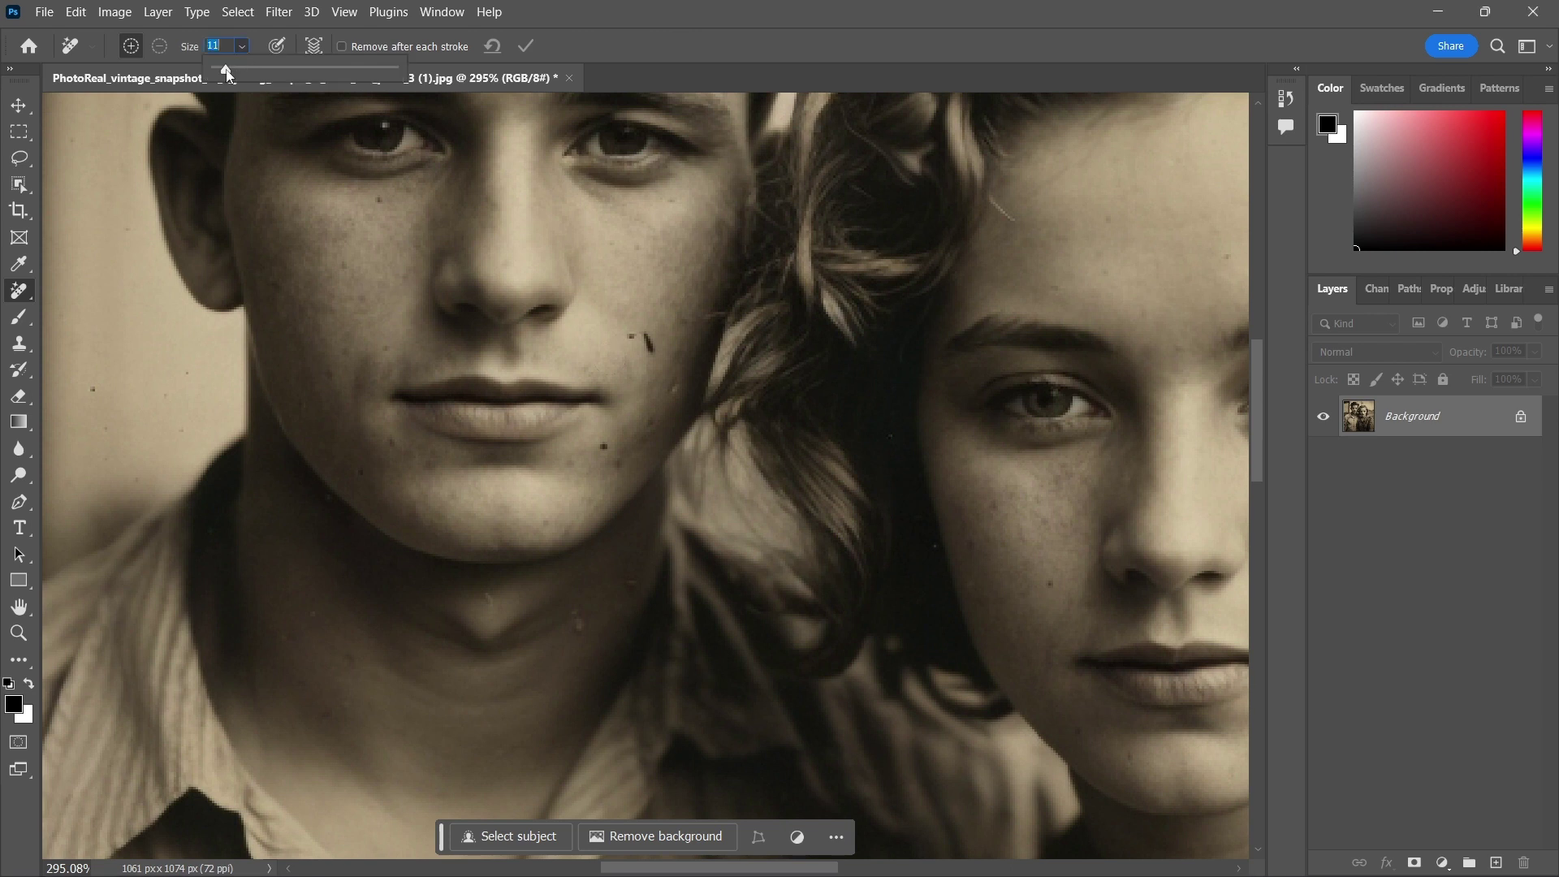
{"action": "left_click", "coordinate": [631, 337]}
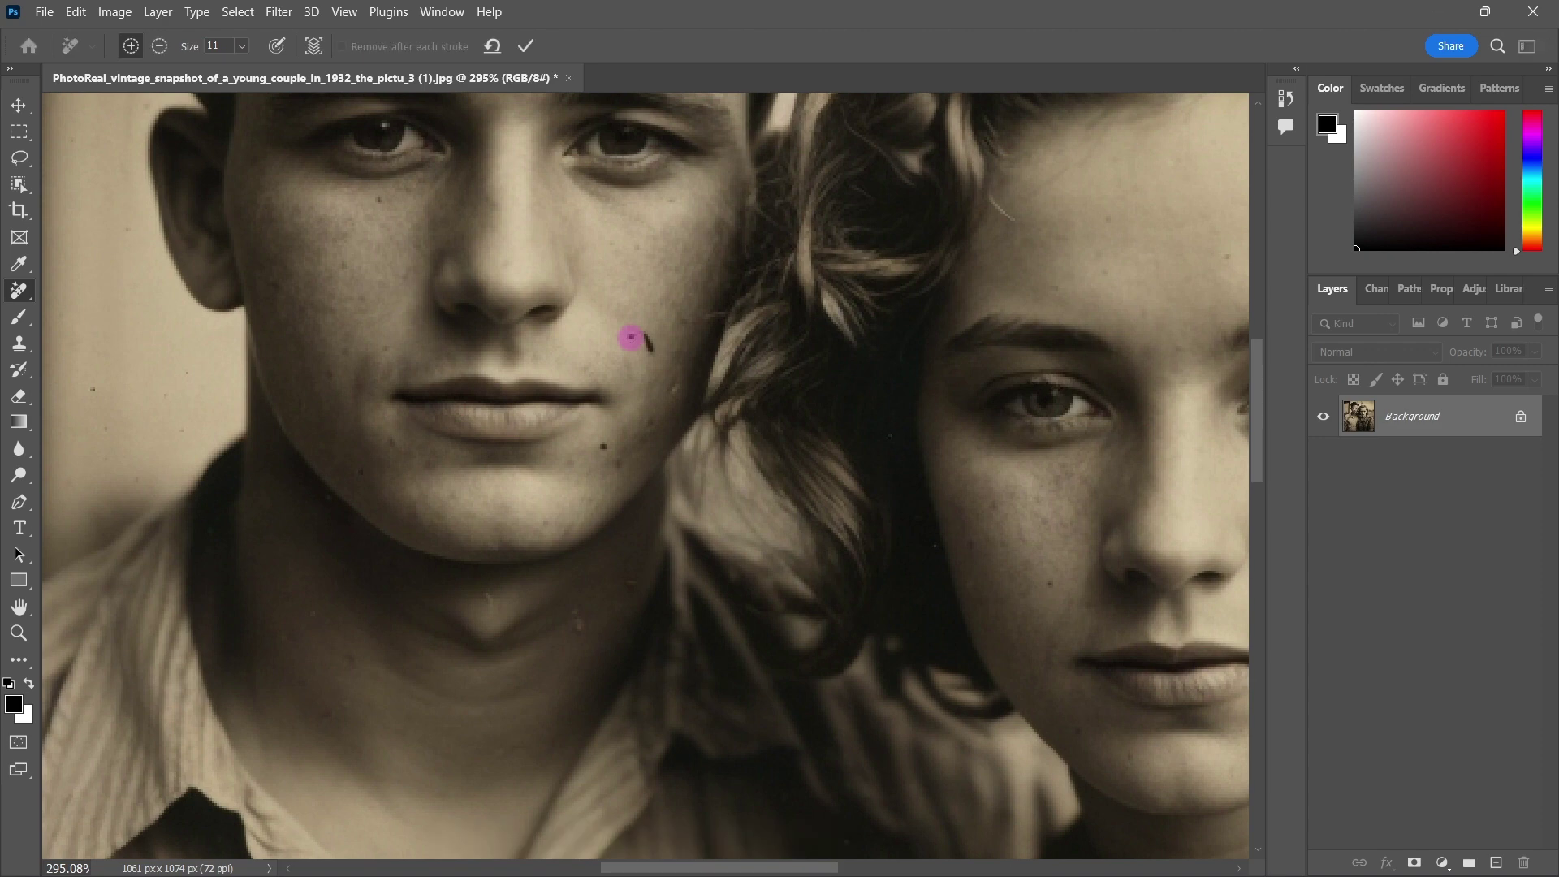
{"action": "left_click", "coordinate": [604, 445]}
{"action": "scroll", "coordinate": [615, 395], "scroll_direction": "up", "scroll_amount": 5}
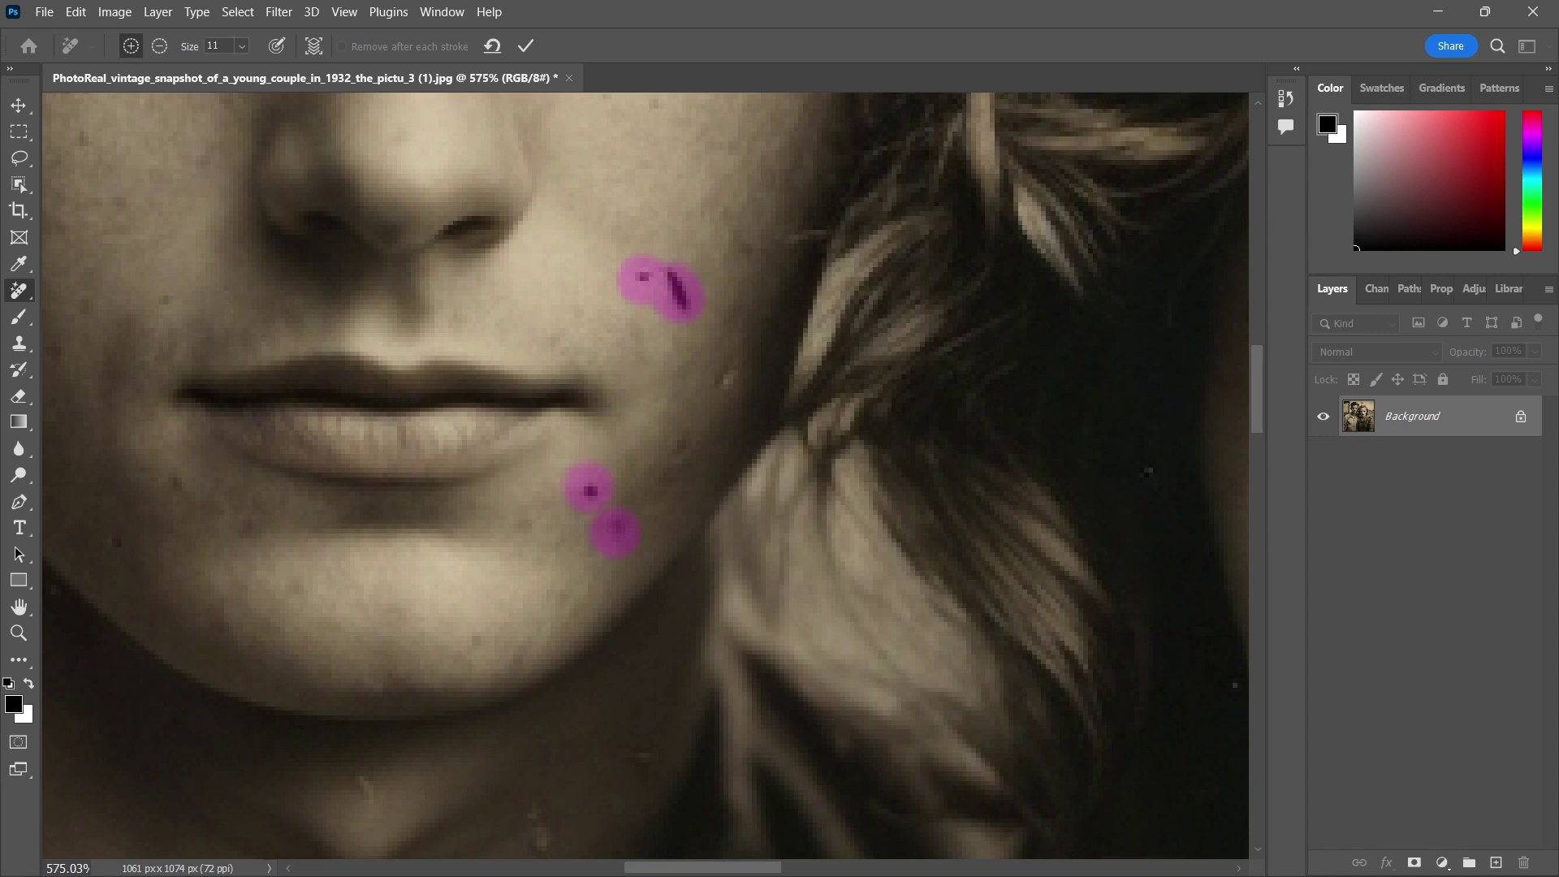
Mark the small dark spot on the man's cheek below his eye with the Remove tool.
{"action": "scroll", "coordinate": [186, 360], "scroll_direction": "down", "scroll_amount": 4}
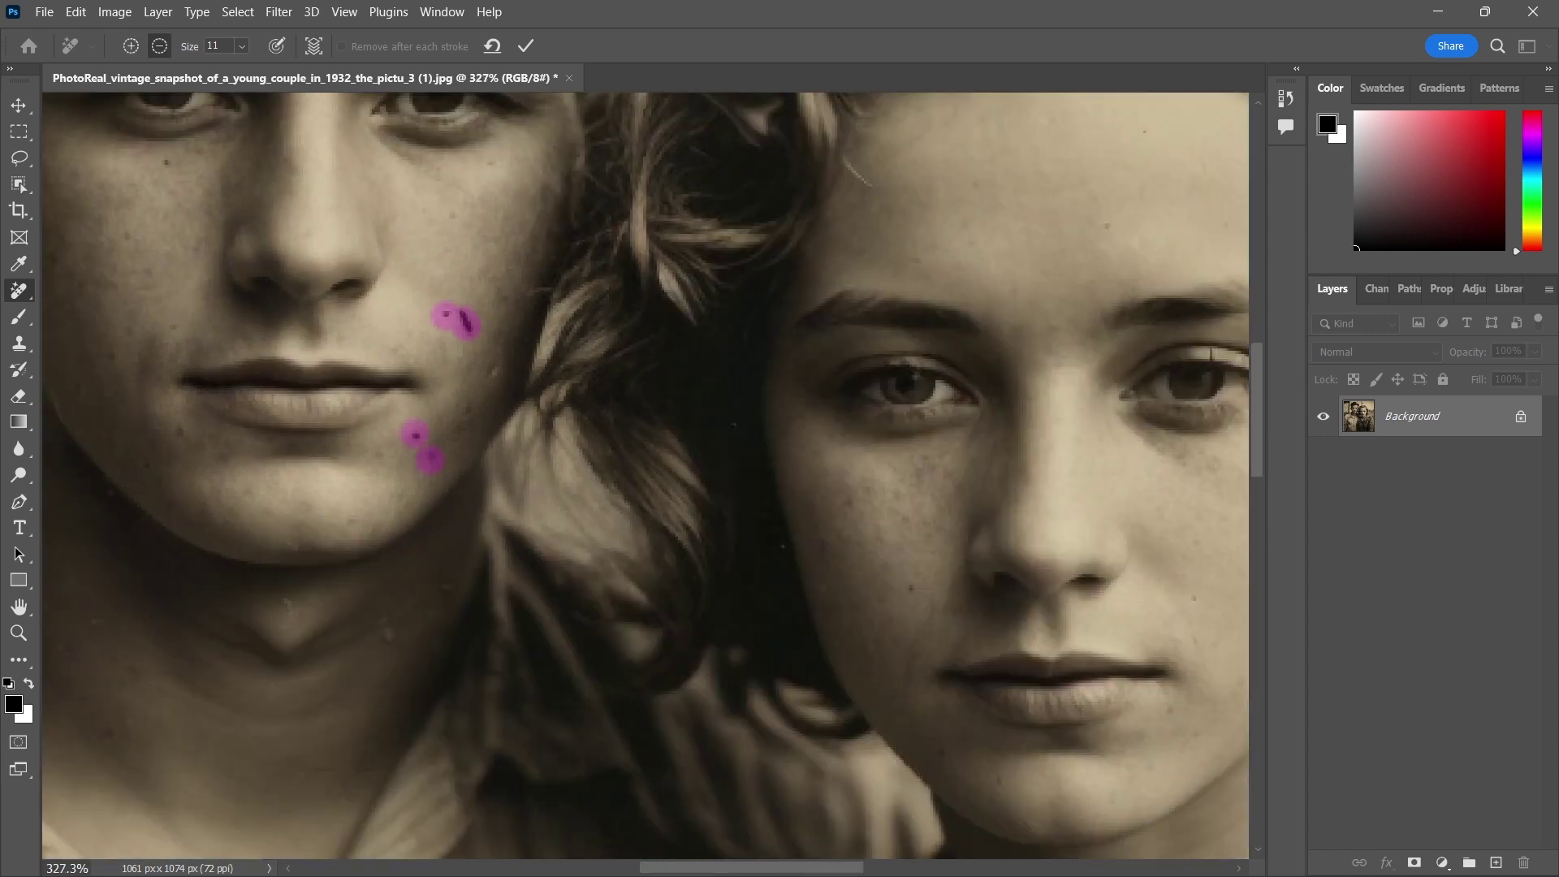
{"action": "scroll", "coordinate": [568, 406], "scroll_direction": "down", "scroll_amount": 3}
{"action": "scroll", "coordinate": [569, 406], "scroll_direction": "up", "scroll_amount": 5}
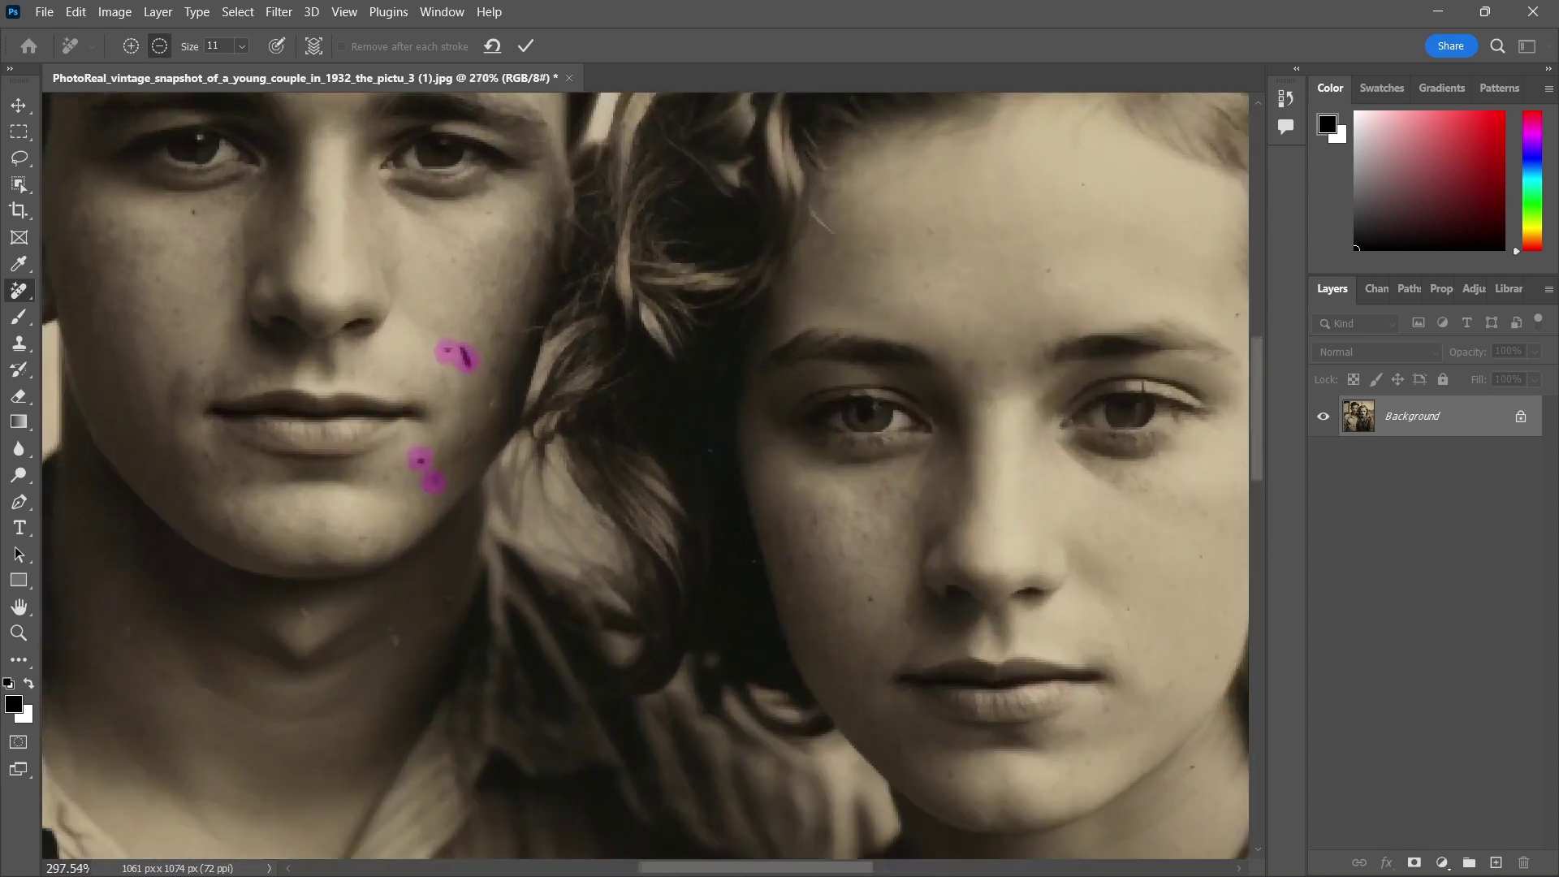
{"action": "scroll", "coordinate": [246, 236], "scroll_direction": "up", "scroll_amount": 6}
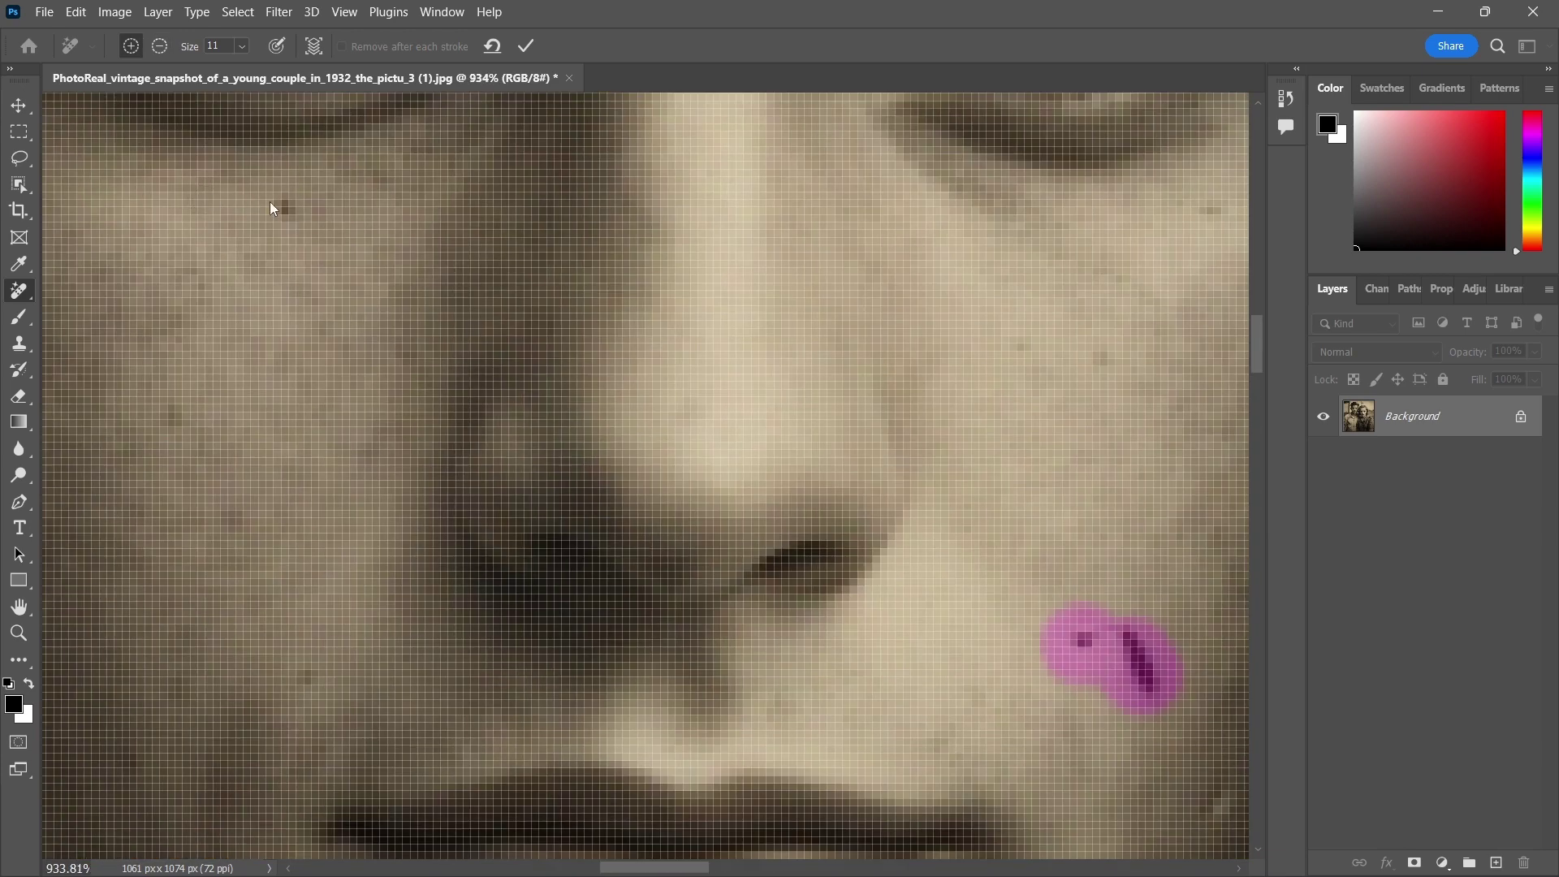
{"action": "left_click", "coordinate": [283, 218]}
{"action": "scroll", "coordinate": [282, 218], "scroll_direction": "down", "scroll_amount": 7}
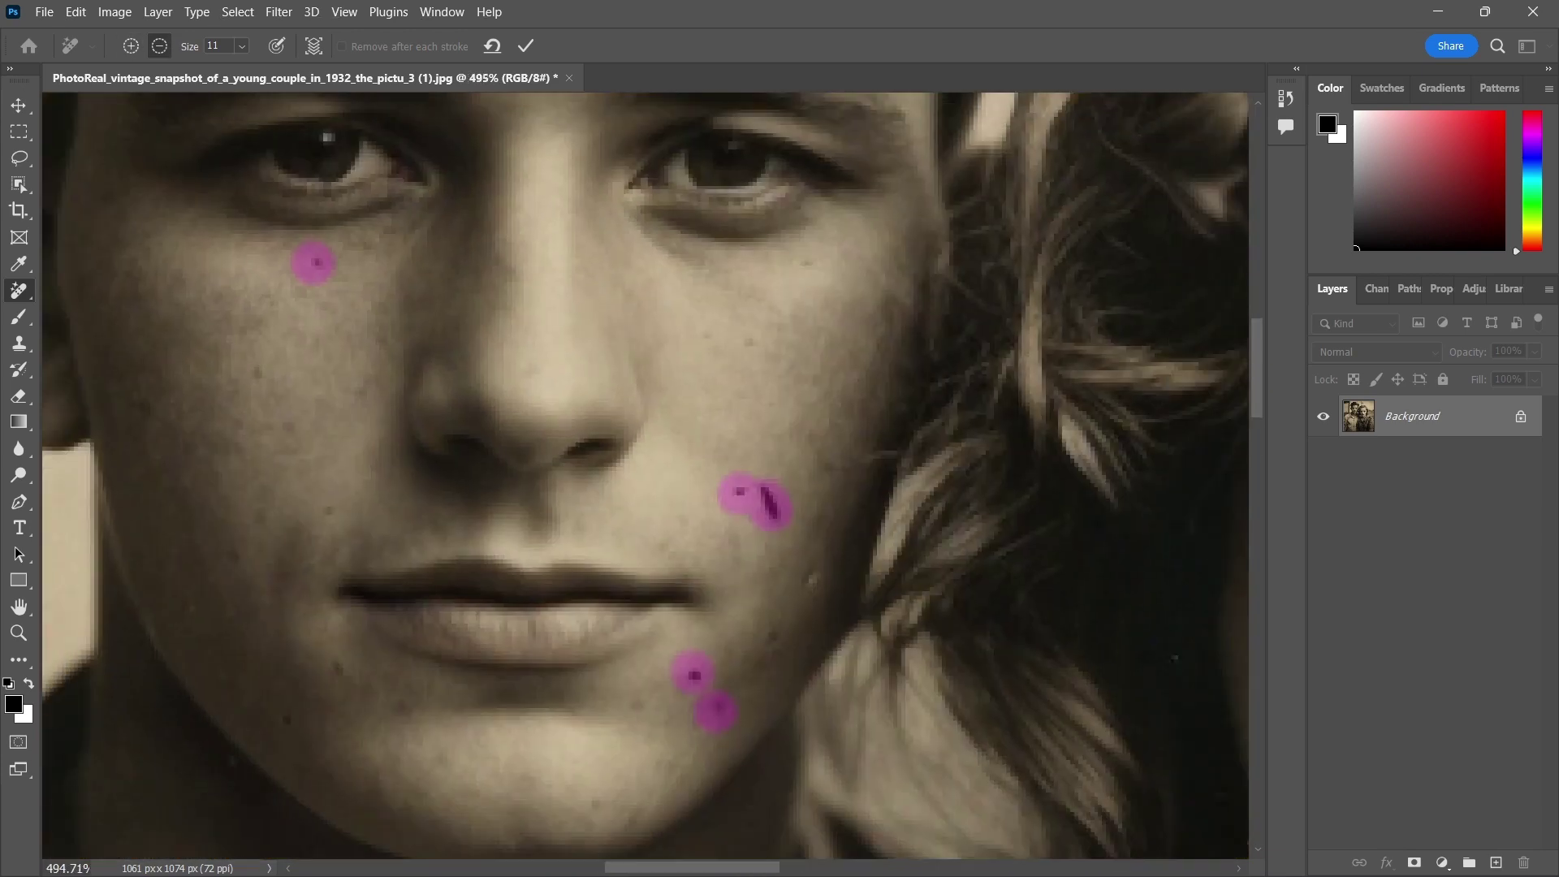
Mark the specks on the man's upper forehead and along his hairline with the Remove tool.
{"action": "scroll", "coordinate": [360, 321], "scroll_direction": "down", "scroll_amount": 1}
{"action": "scroll", "coordinate": [361, 325], "scroll_direction": "down", "scroll_amount": 1}
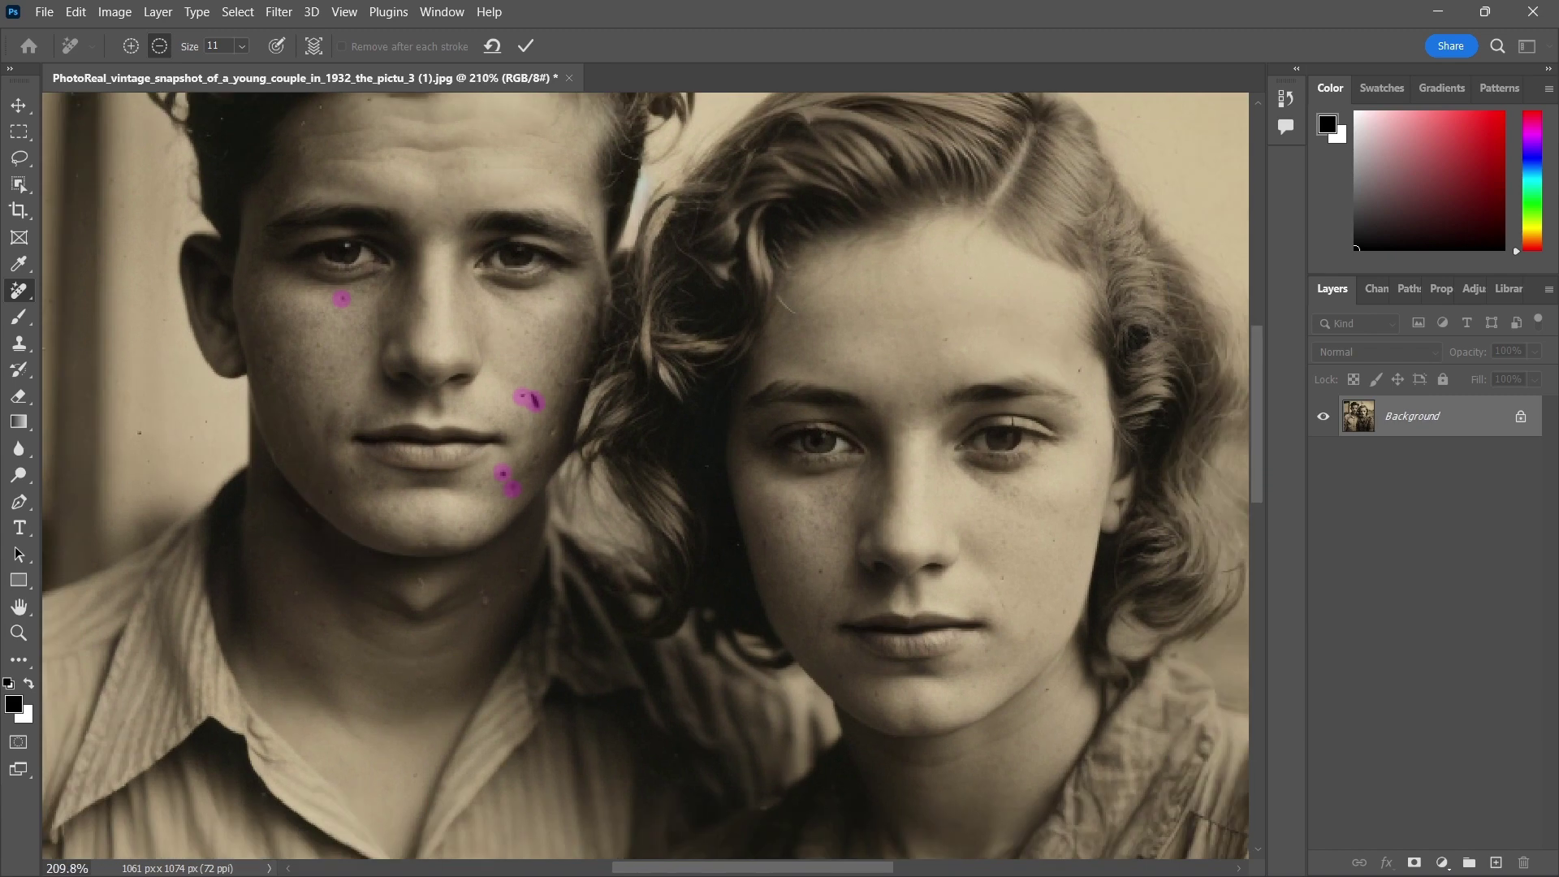
{"action": "scroll", "coordinate": [325, 183], "scroll_direction": "down", "scroll_amount": 1}
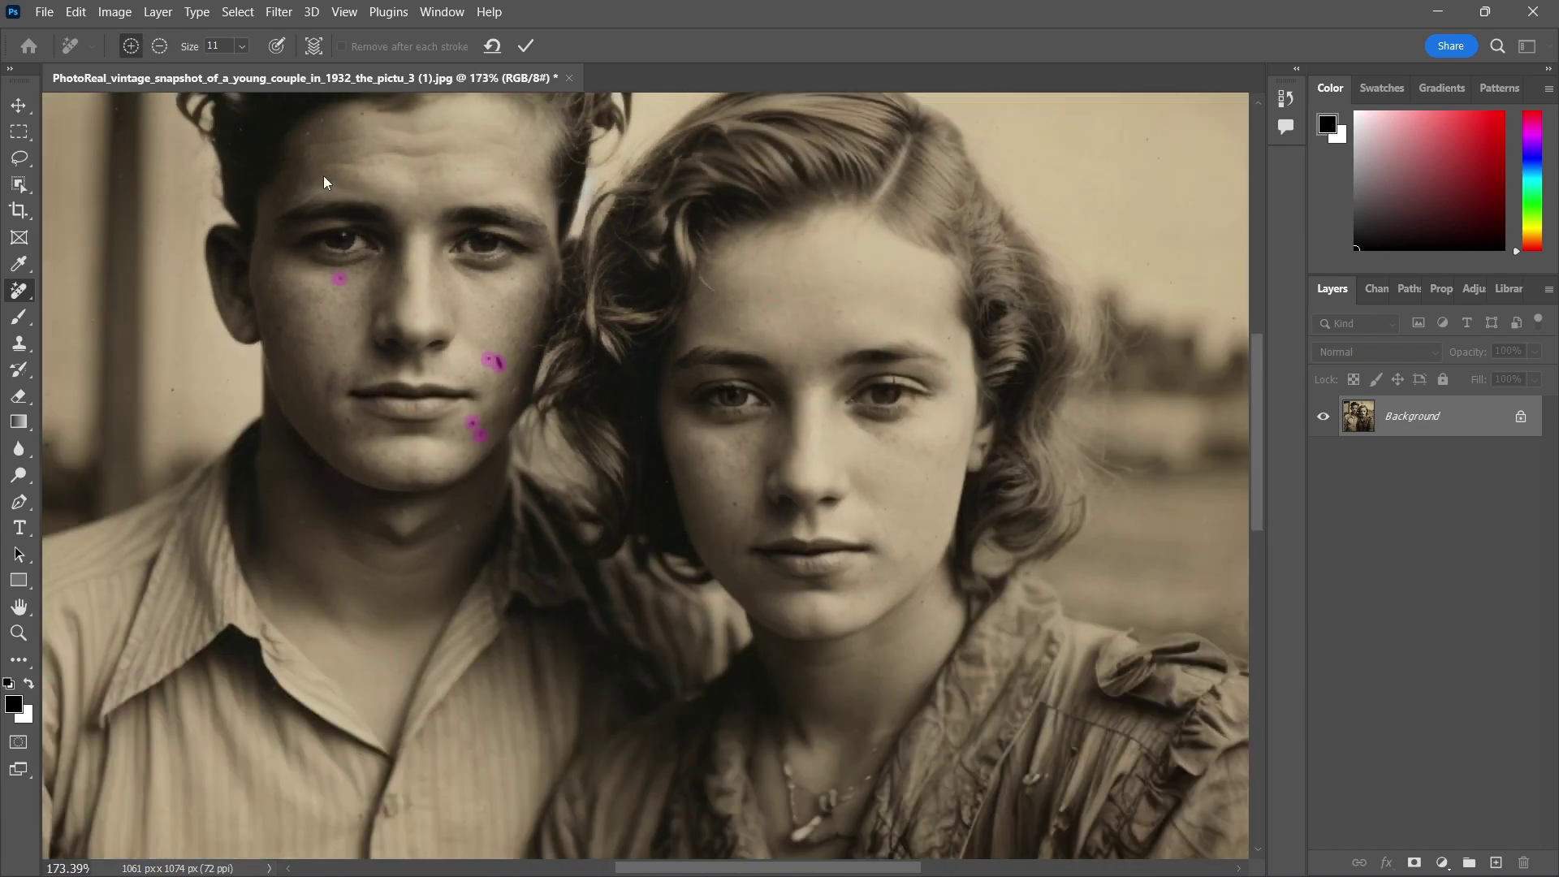
{"action": "scroll", "coordinate": [1245, 367], "scroll_direction": "up", "scroll_amount": 5}
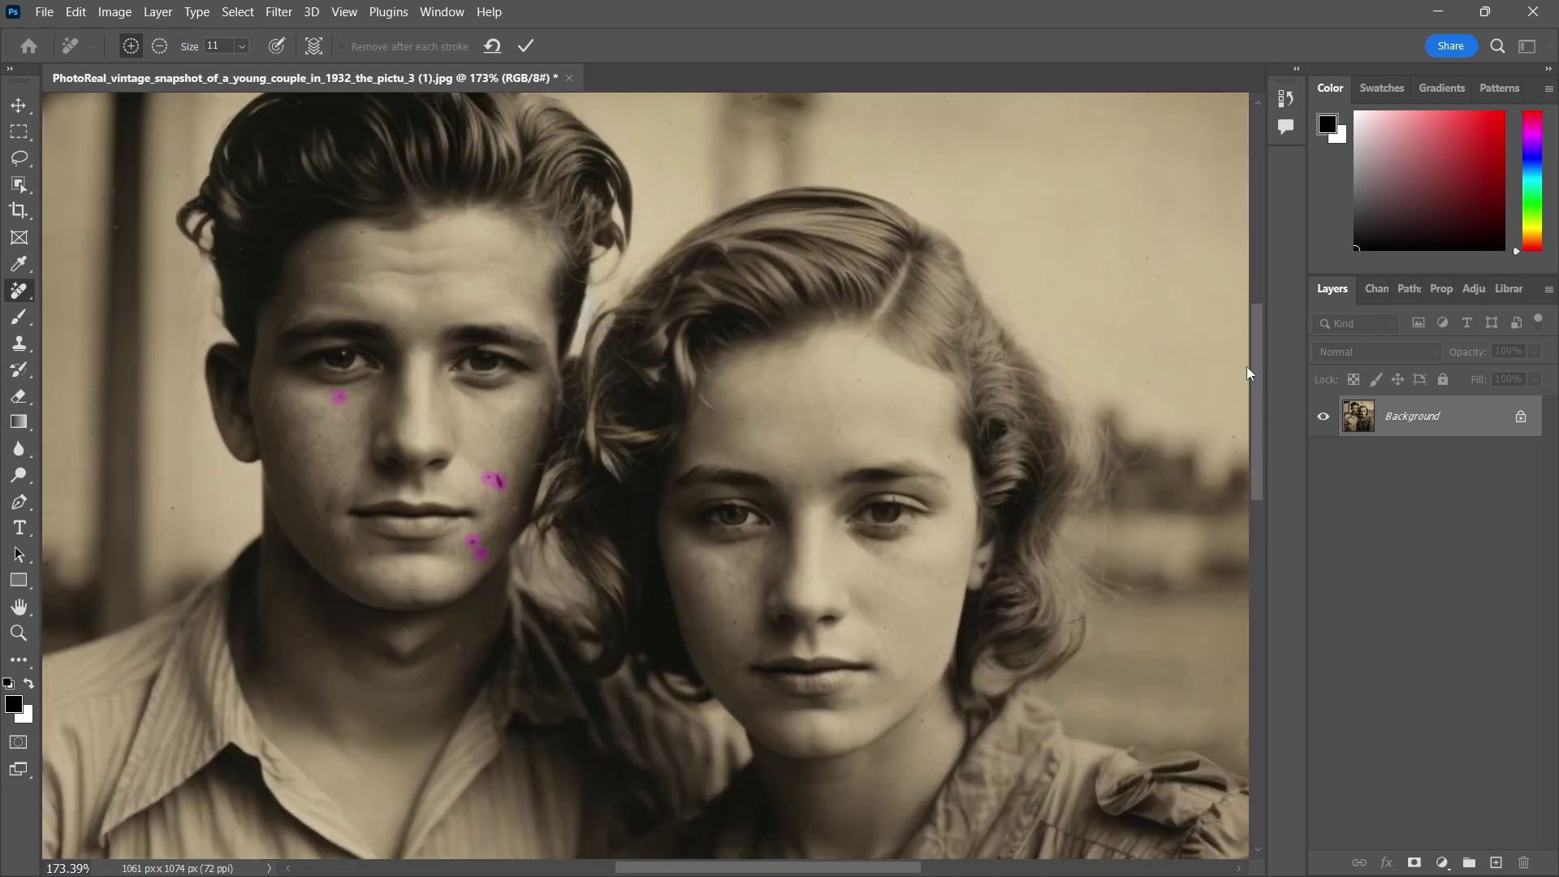
{"action": "scroll", "coordinate": [349, 365], "scroll_direction": "up", "scroll_amount": 6}
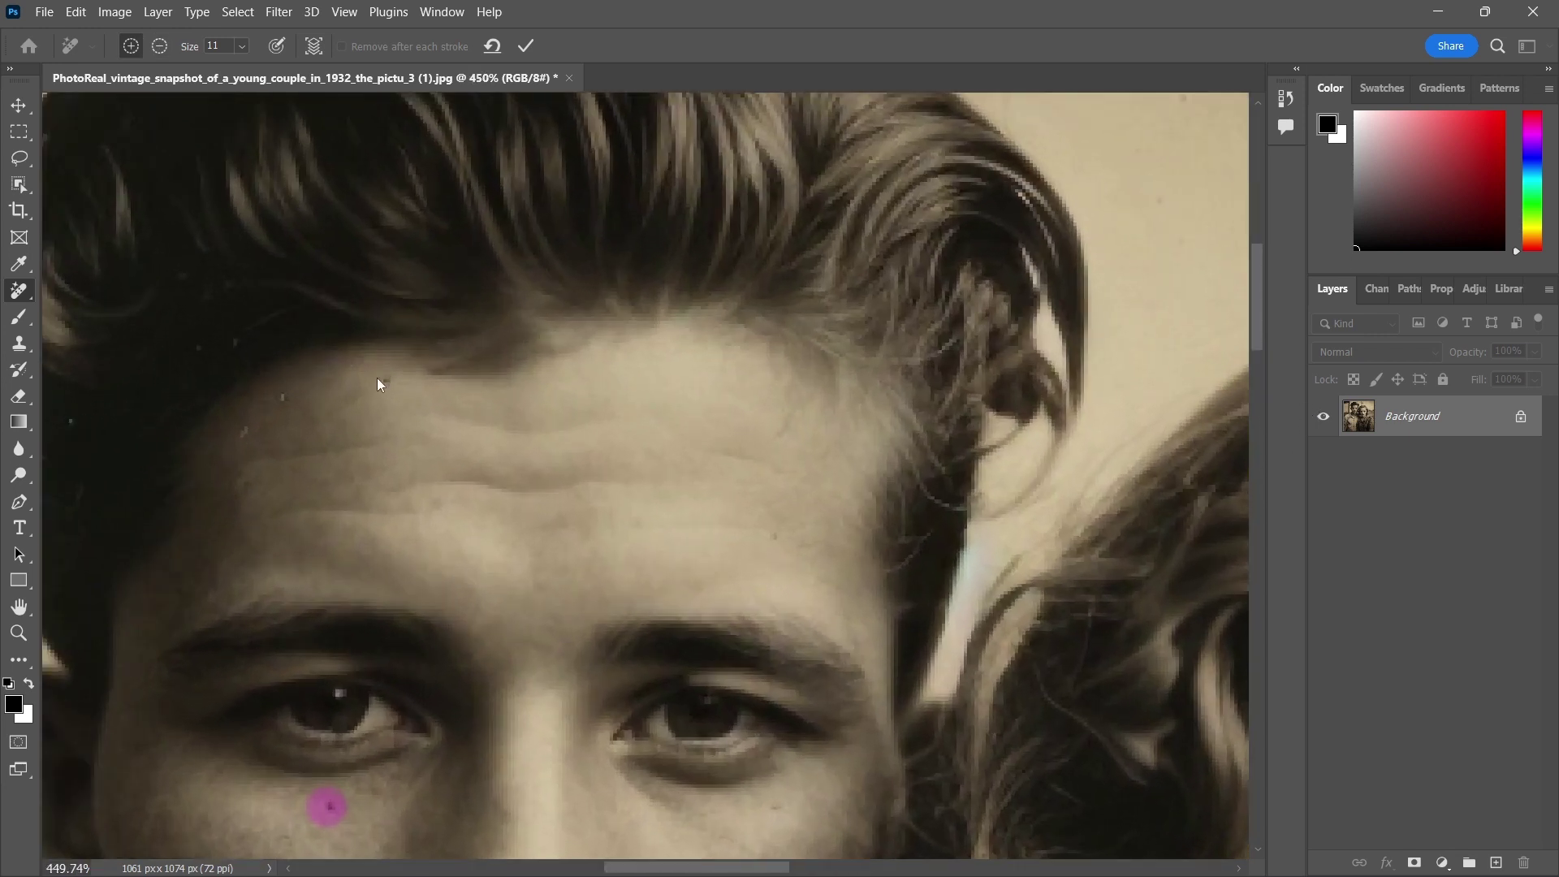
{"action": "left_click", "coordinate": [387, 380]}
{"action": "left_click", "coordinate": [72, 421]}
{"action": "left_click", "coordinate": [193, 348]}
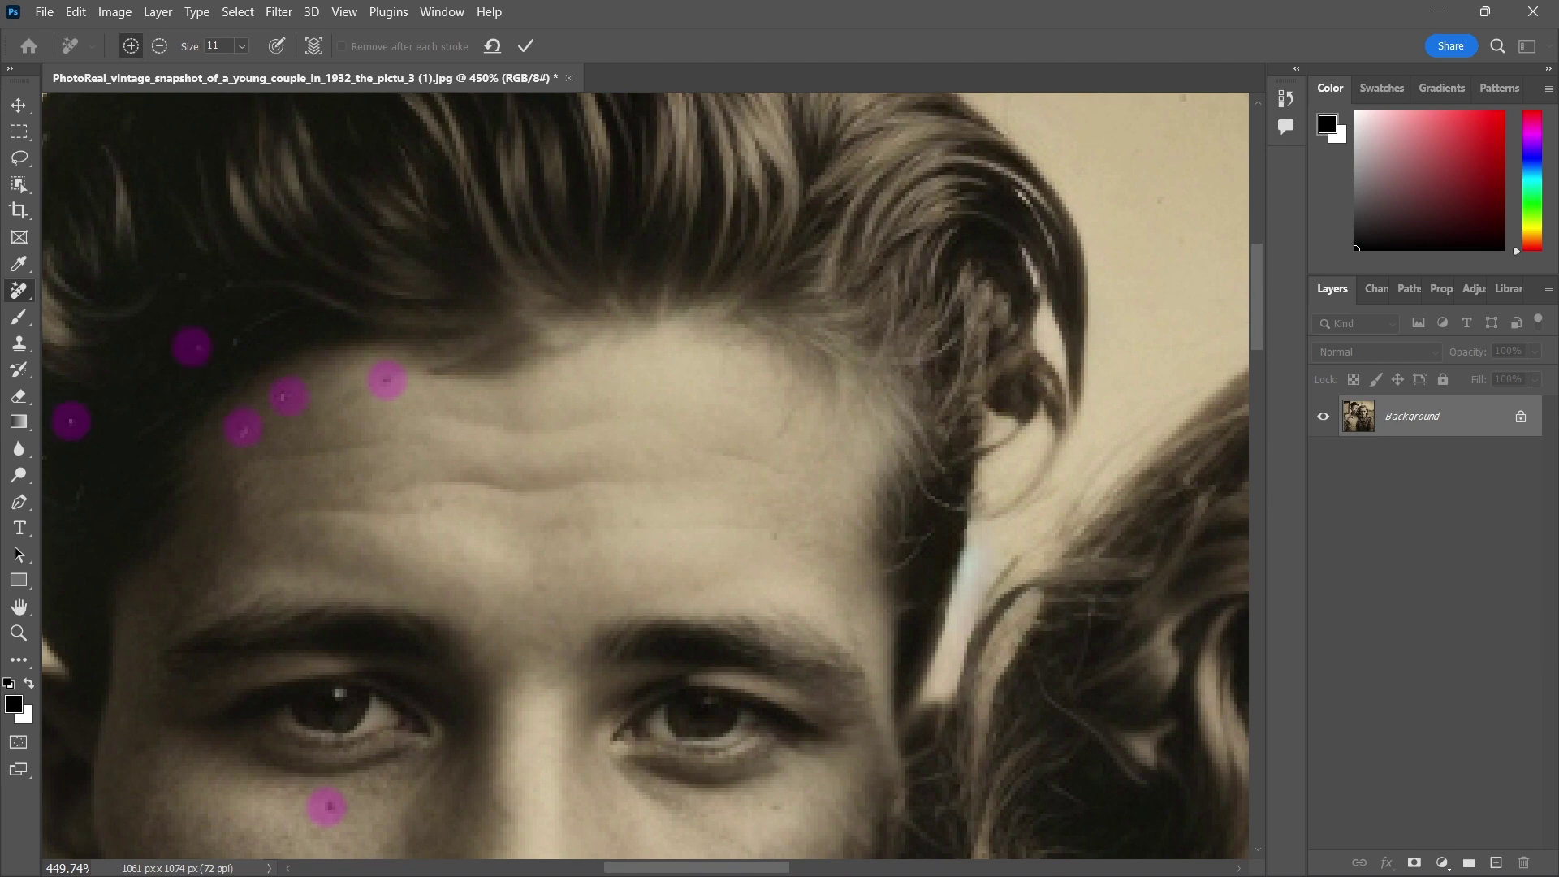
{"action": "scroll", "coordinate": [816, 546], "scroll_direction": "down", "scroll_amount": 5}
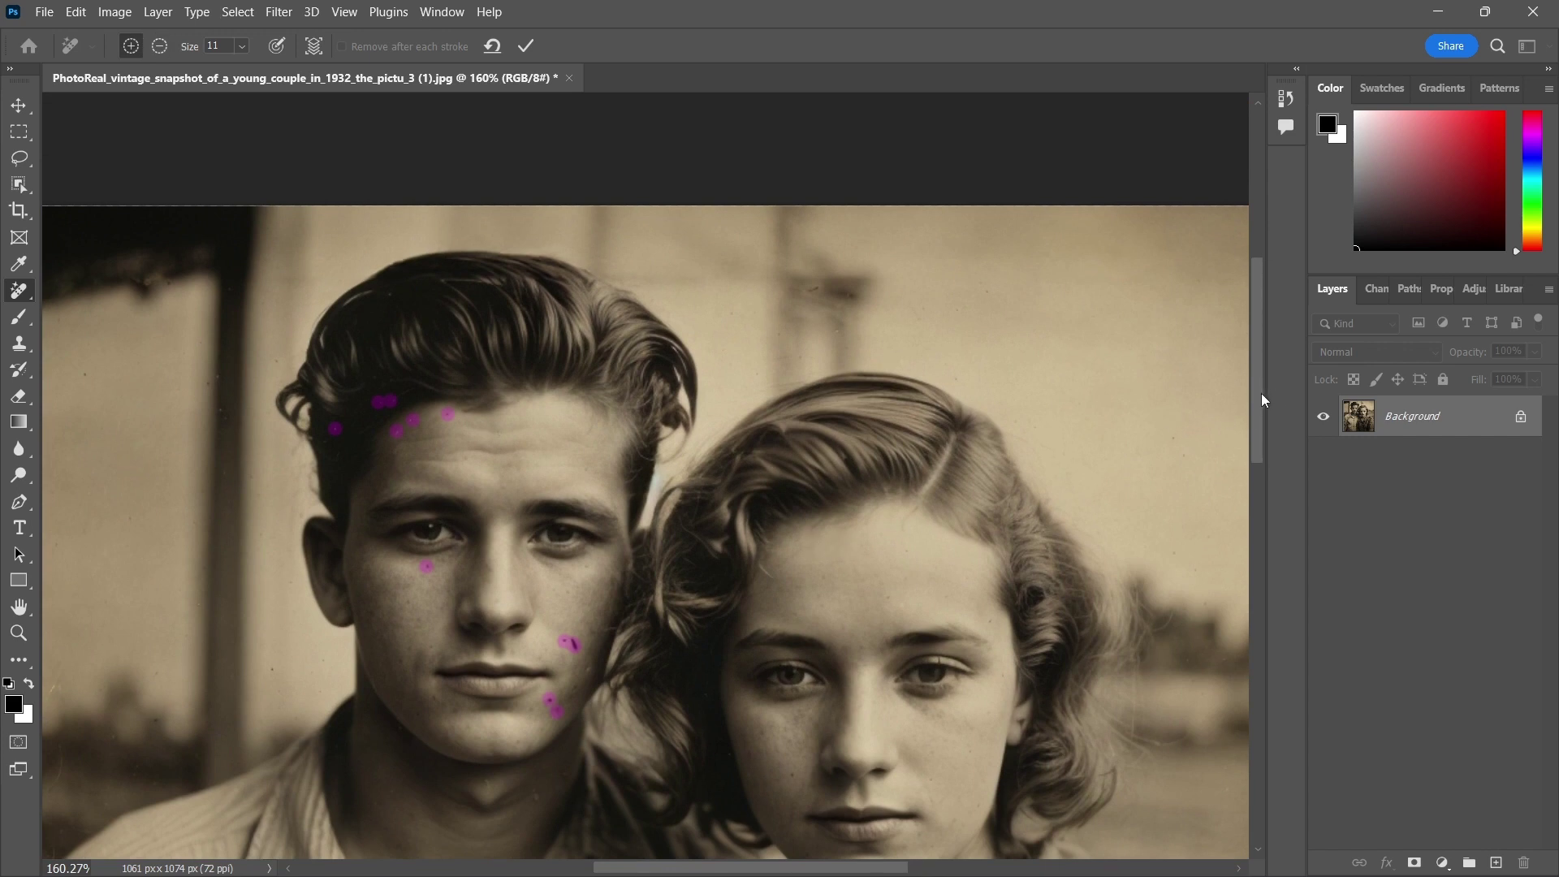
Apply the Remove tool to the marked blemishes on the man's face and hairline, with the whole photo in view.
{"action": "left_click_drag", "start_coordinate": [1260, 393], "coordinate": [1274, 441]}
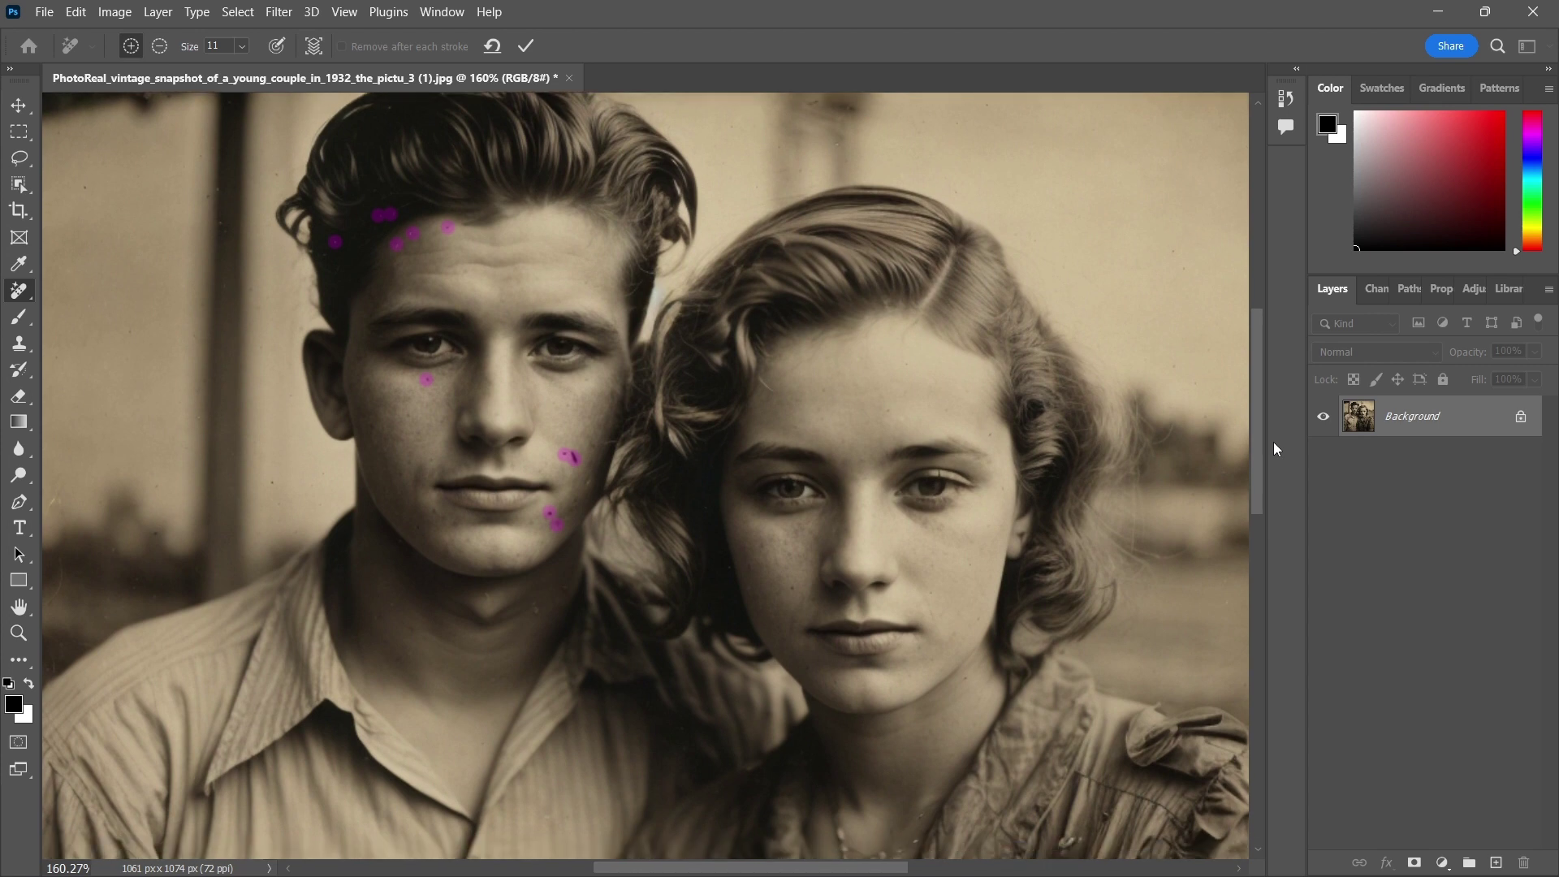
{"action": "key", "text": "ctrl+0"}
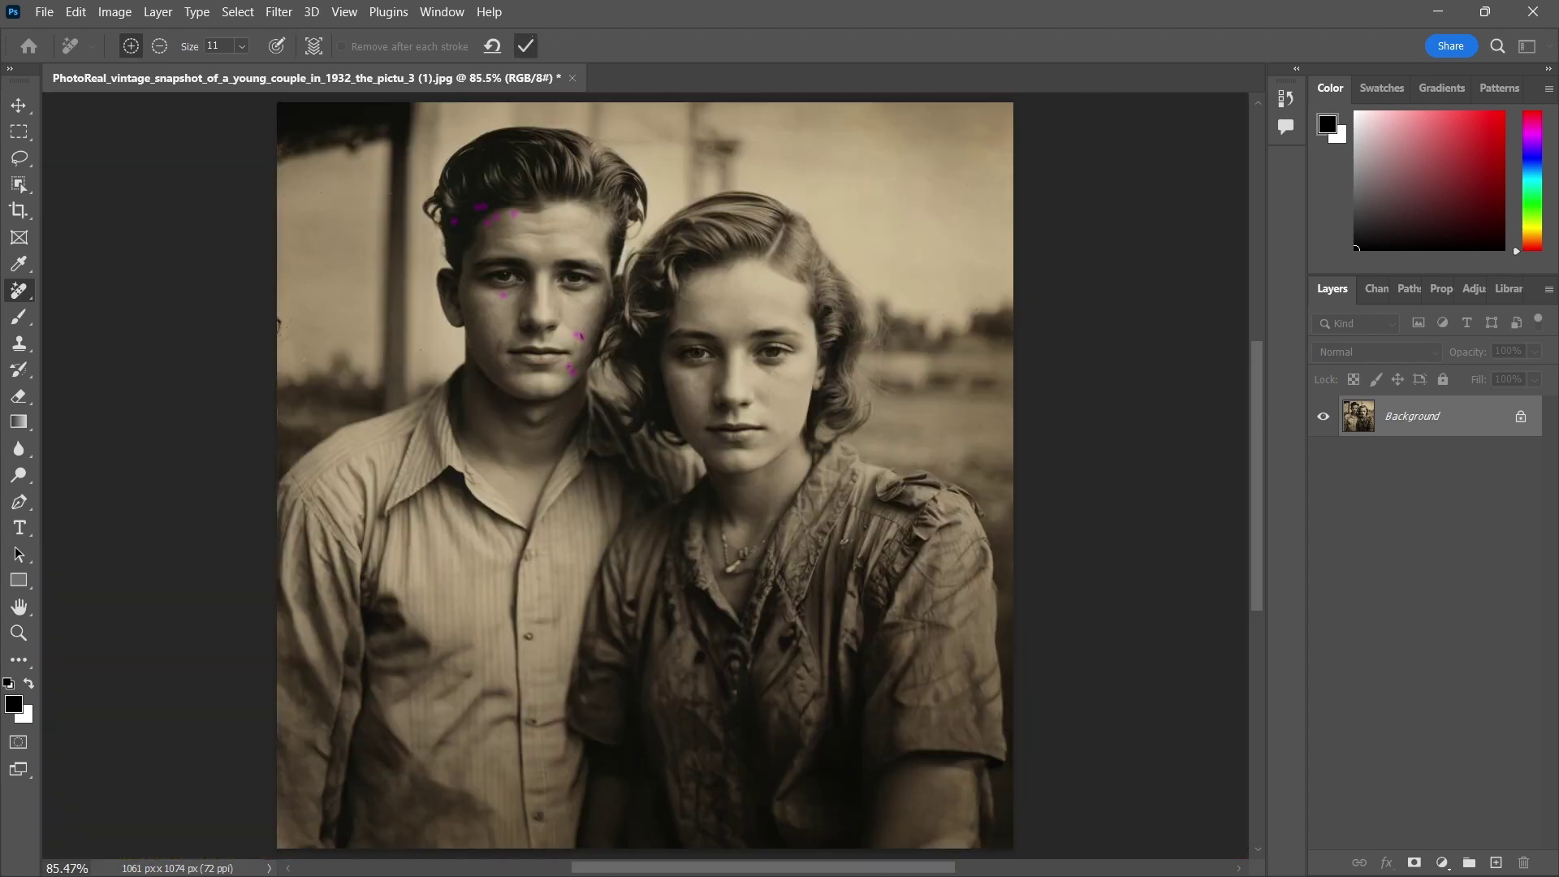
{"action": "left_click", "coordinate": [526, 46]}
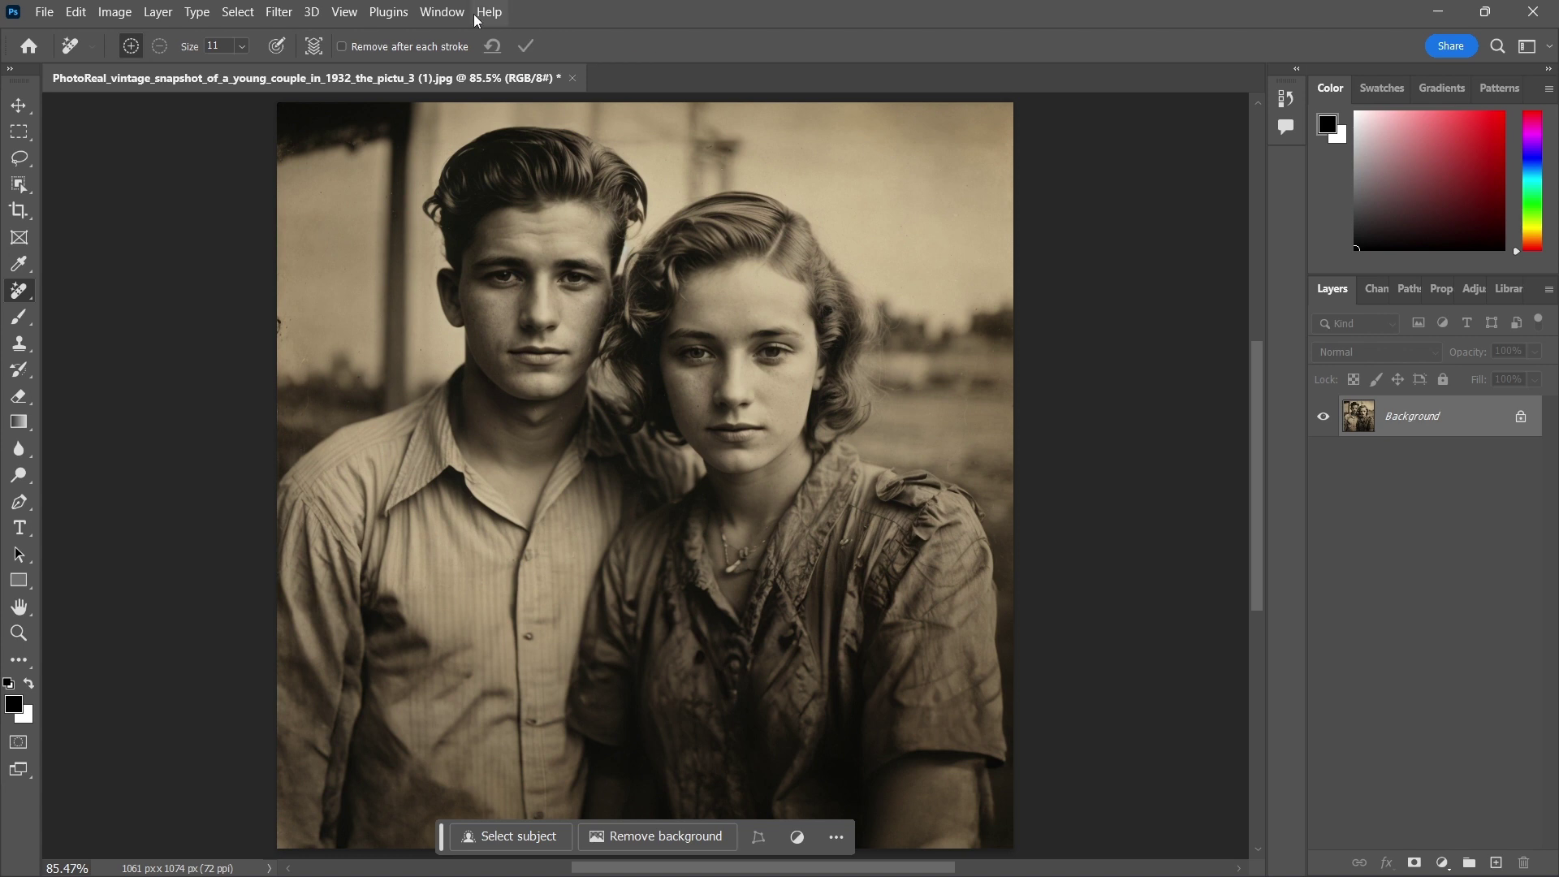
Export the retouched photo as PNG to Downloads under the name PhotoReal_vintage_snapshot_of_a_young_couple_in_1932_the_pictu_3 (1).
{"action": "left_click", "coordinate": [55, 20]}
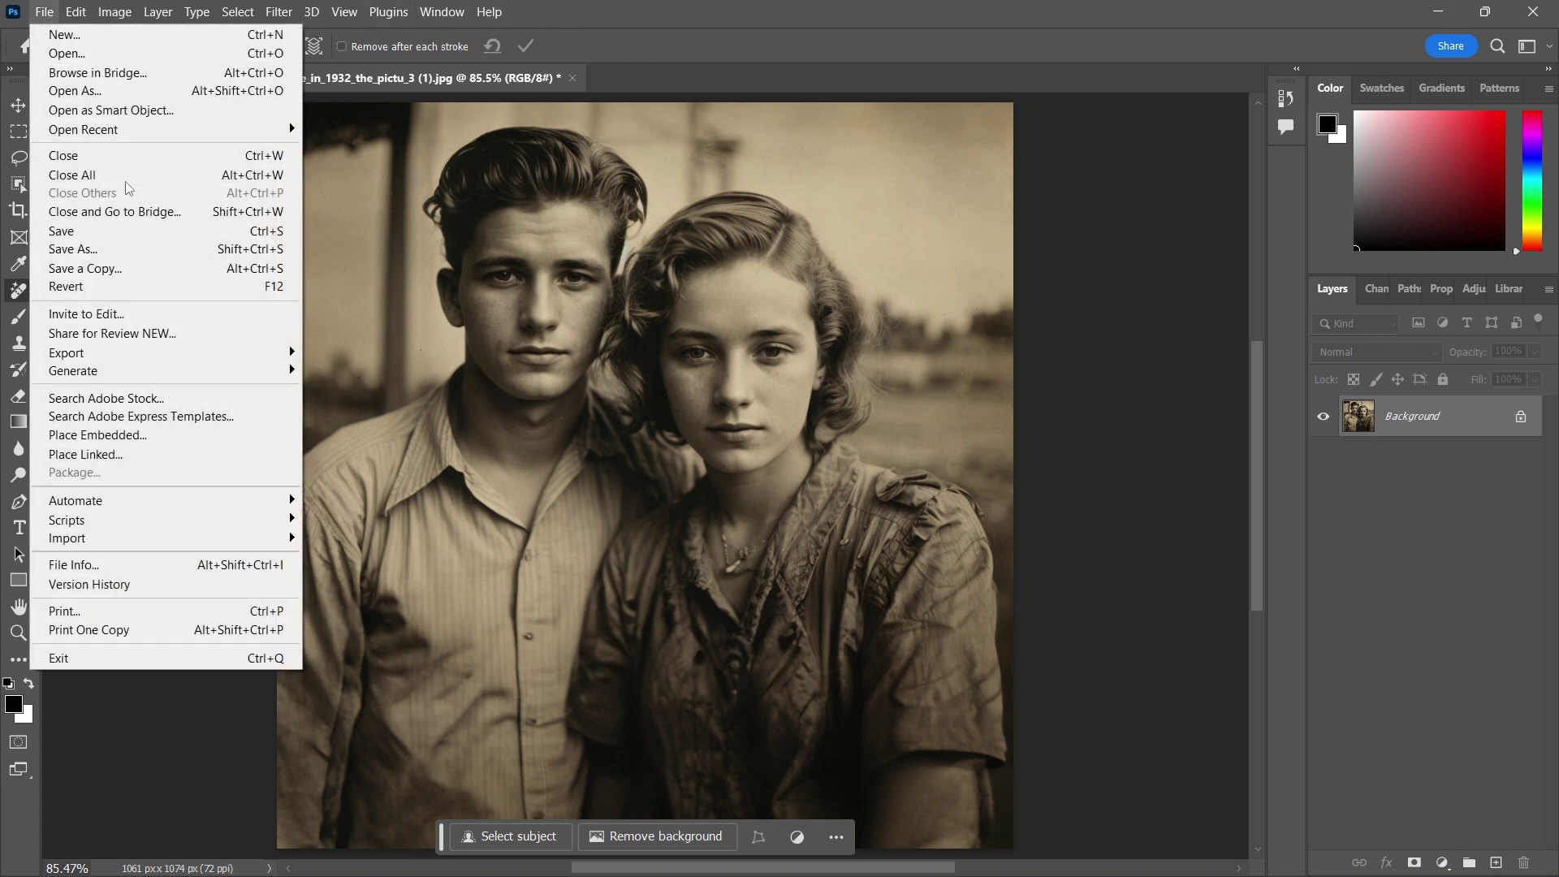
{"action": "mouse_move", "coordinate": [276, 354]}
{"action": "left_click", "coordinate": [376, 357]}
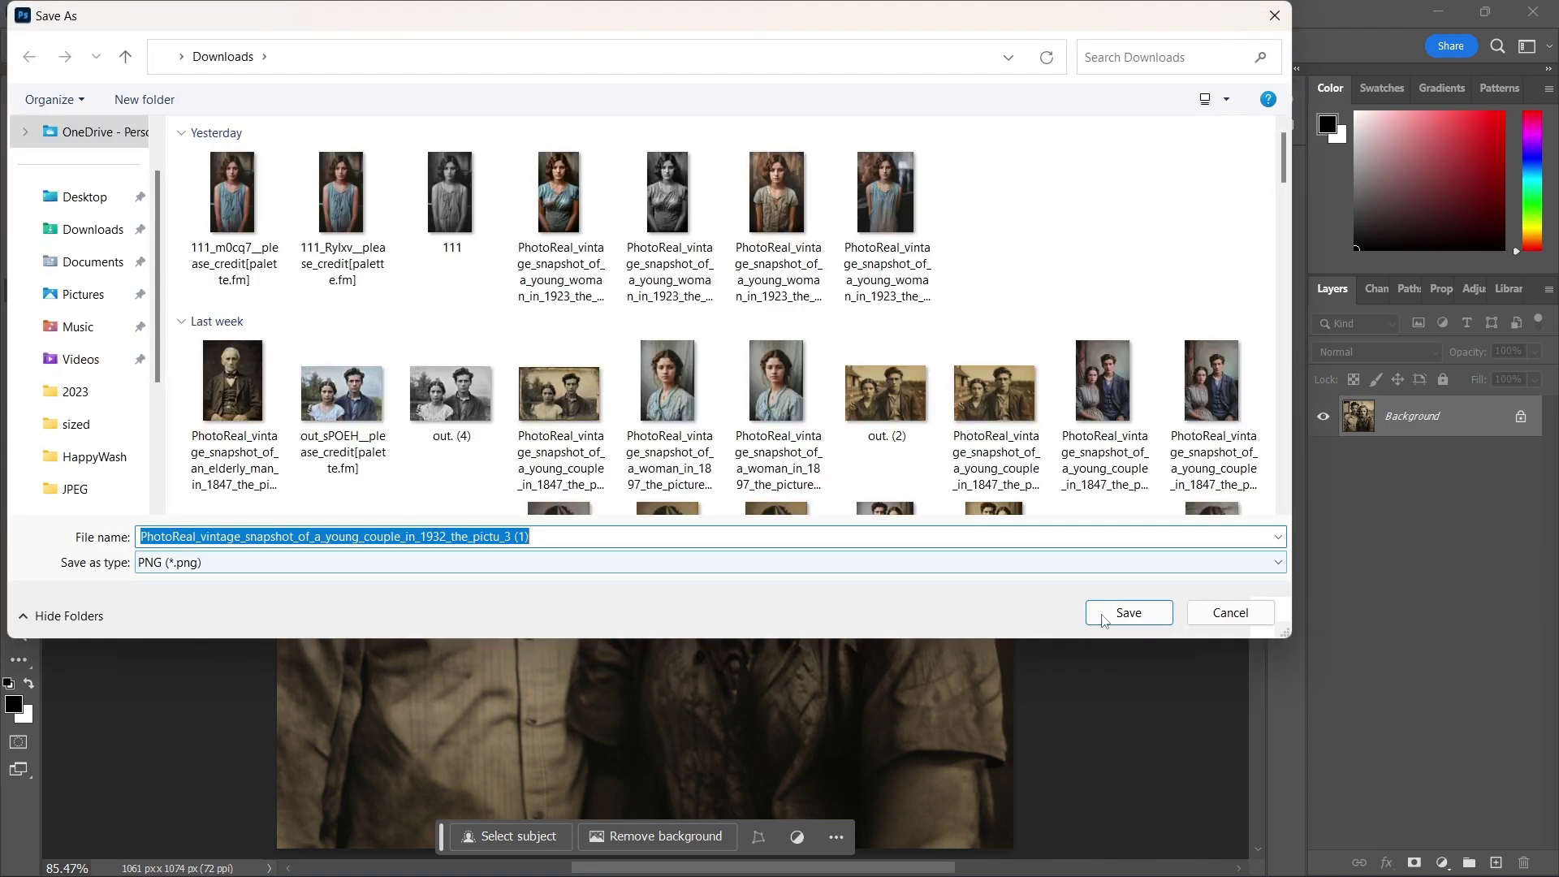
{"action": "left_click", "coordinate": [1129, 613]}
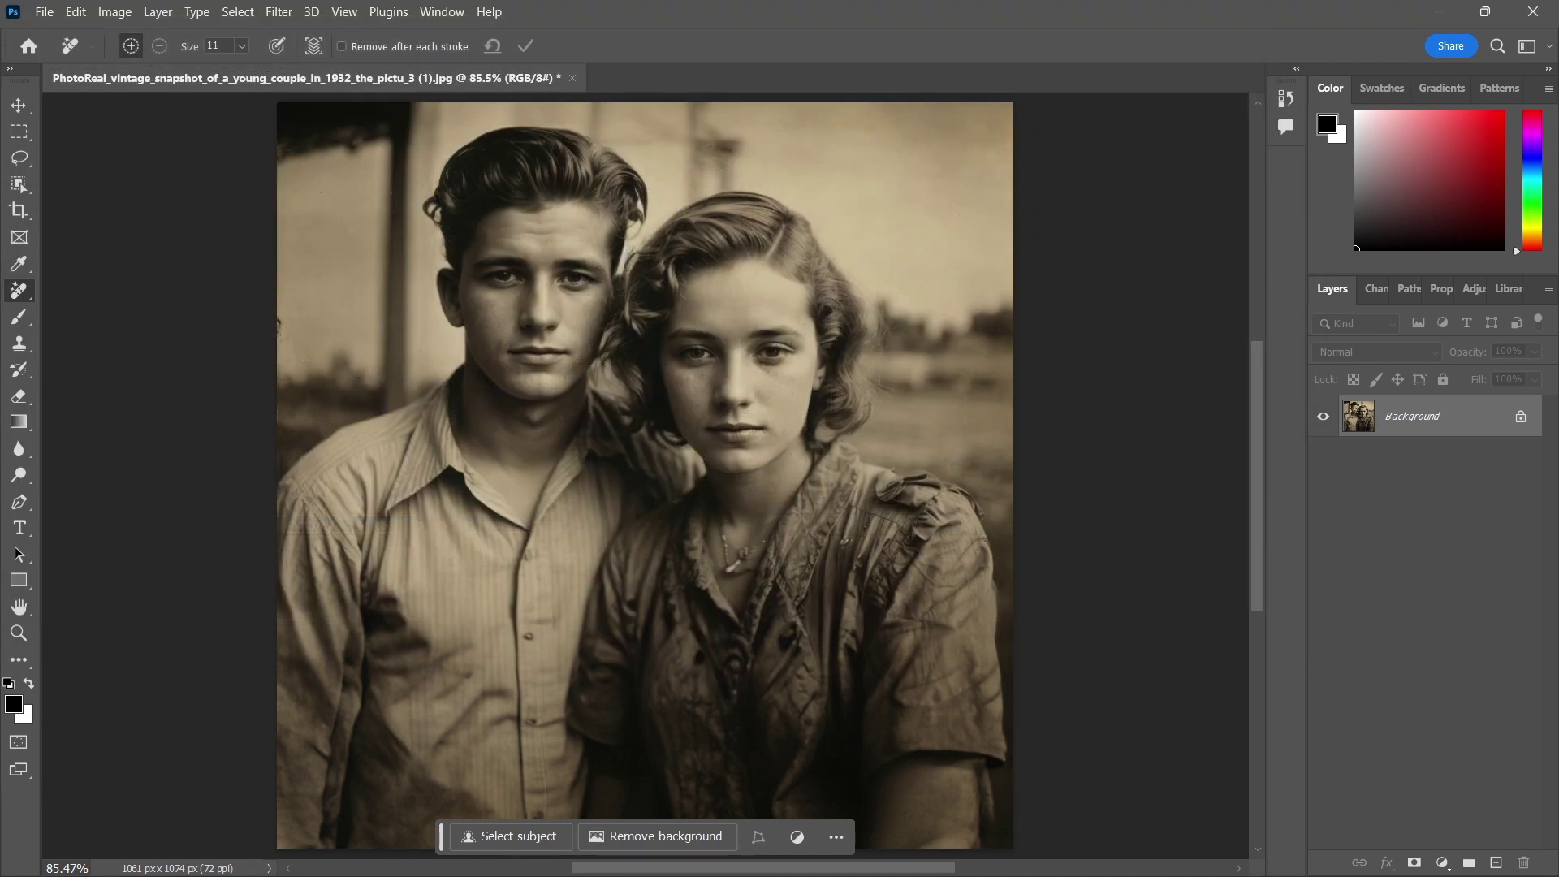
Switch to the Replicate GFPGAN page in Chrome and upload the retouched PhotoReal_vintage_snapshot_of_a_young_couple_in_1932_the_pictu_3 (1).png as the input image.
{"action": "key", "text": "alt+Tab"}
{"action": "key", "text": "Tab"}
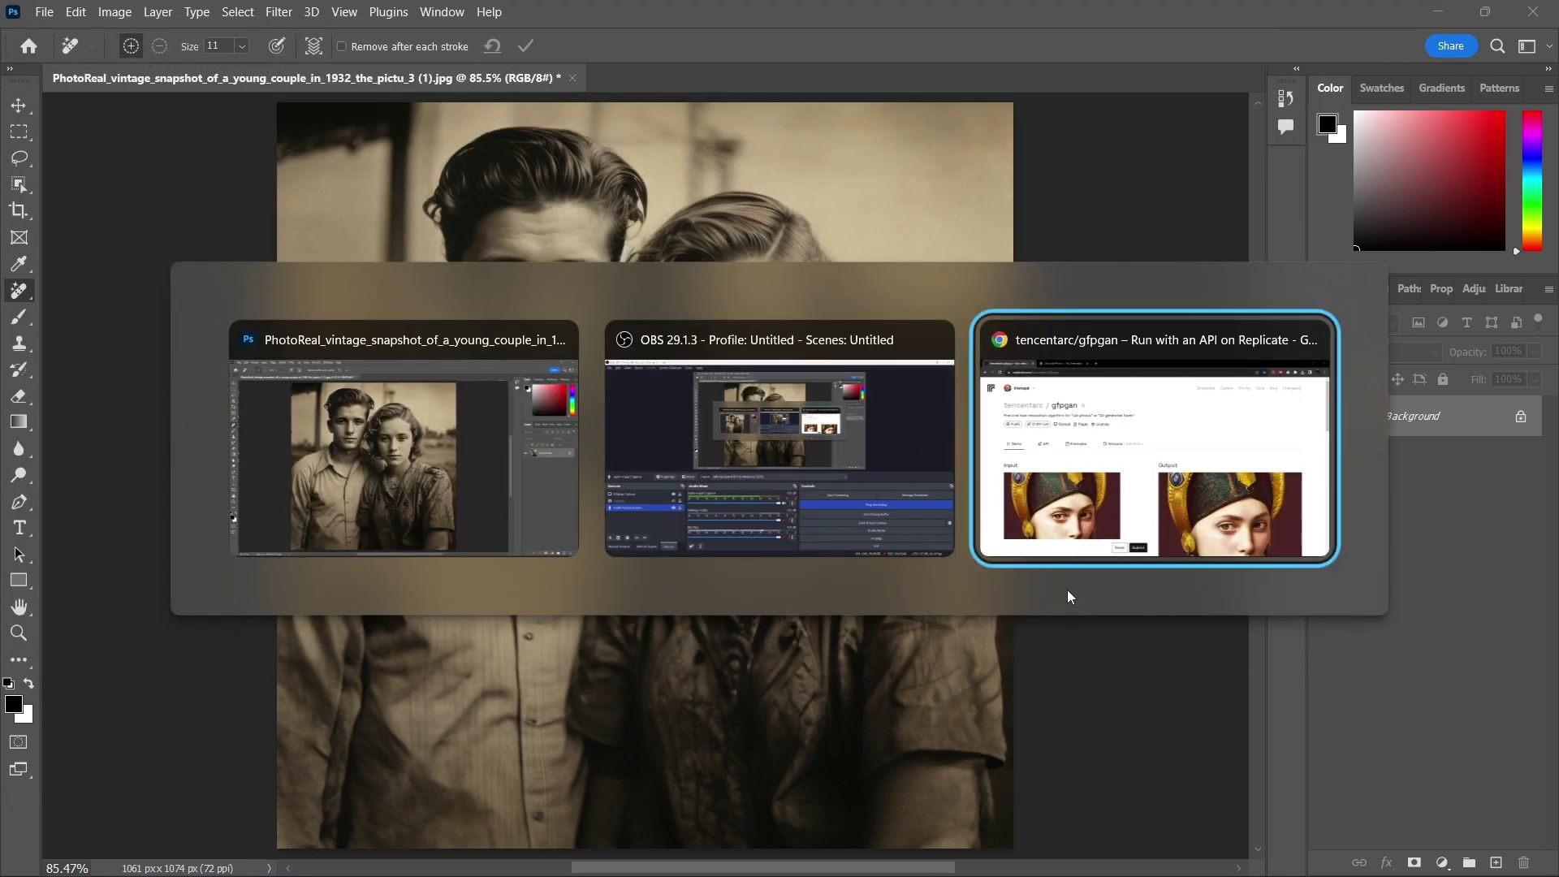
{"action": "scroll", "coordinate": [490, 494], "scroll_direction": "down", "scroll_amount": 5}
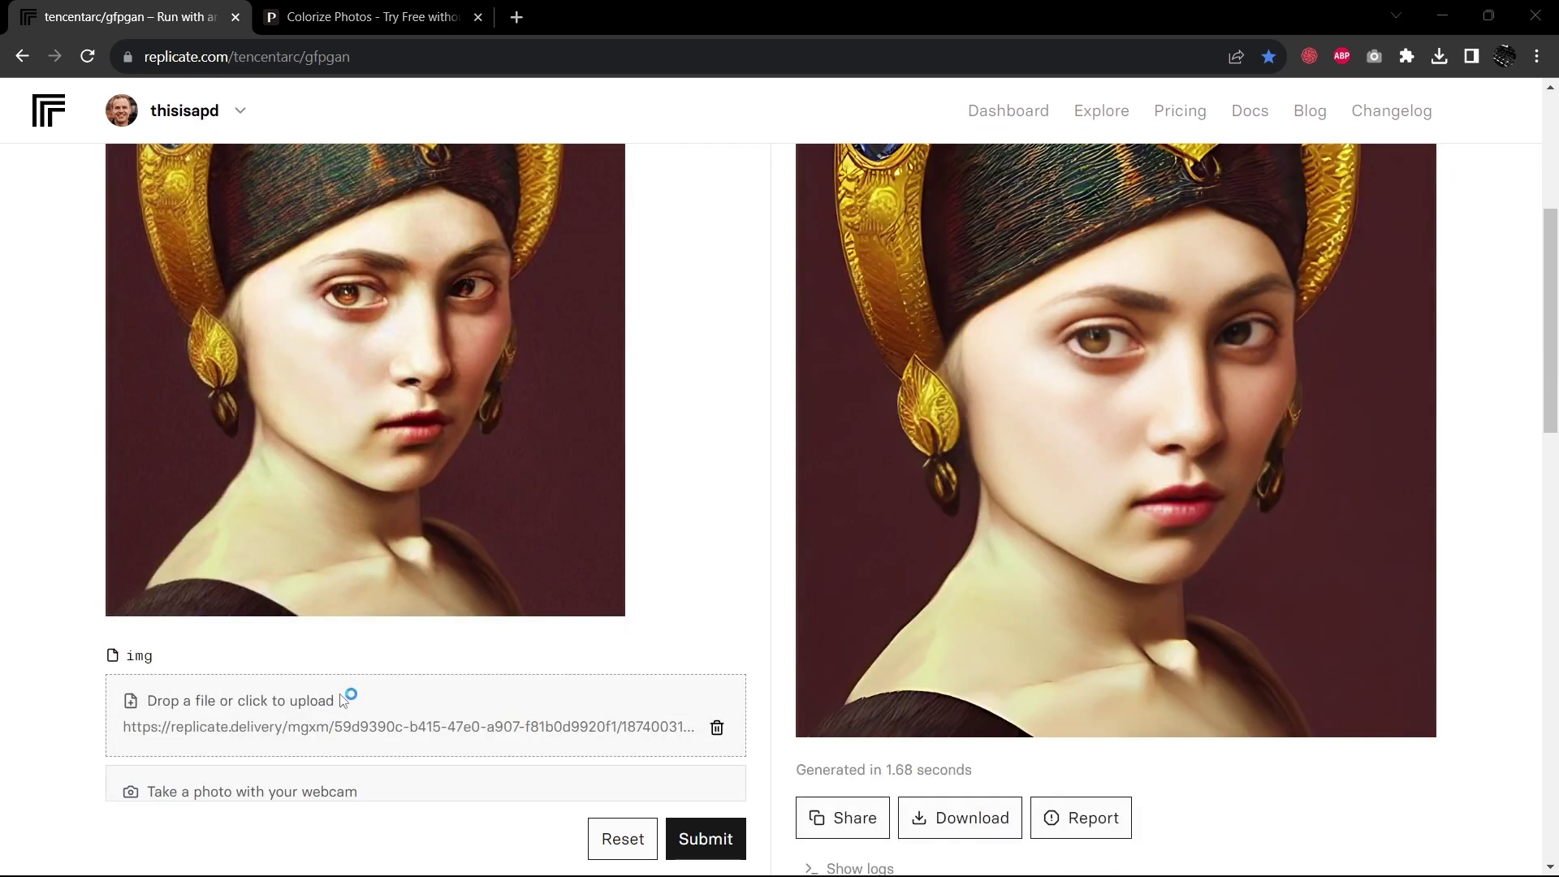
{"action": "left_click", "coordinate": [414, 700]}
{"action": "left_click", "coordinate": [255, 239]}
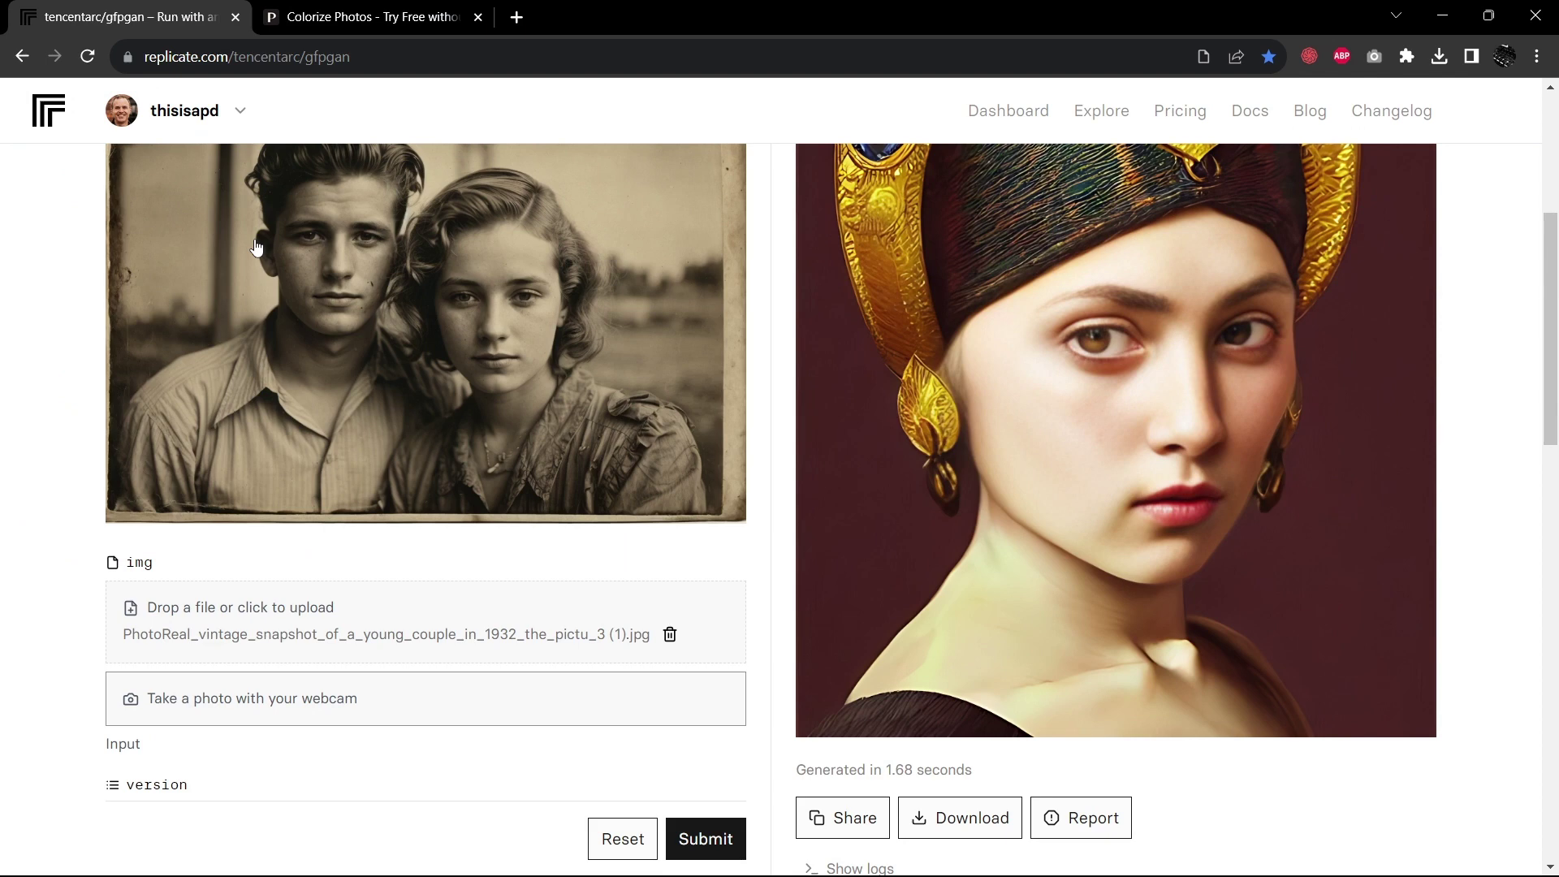
{"action": "left_click", "coordinate": [317, 627]}
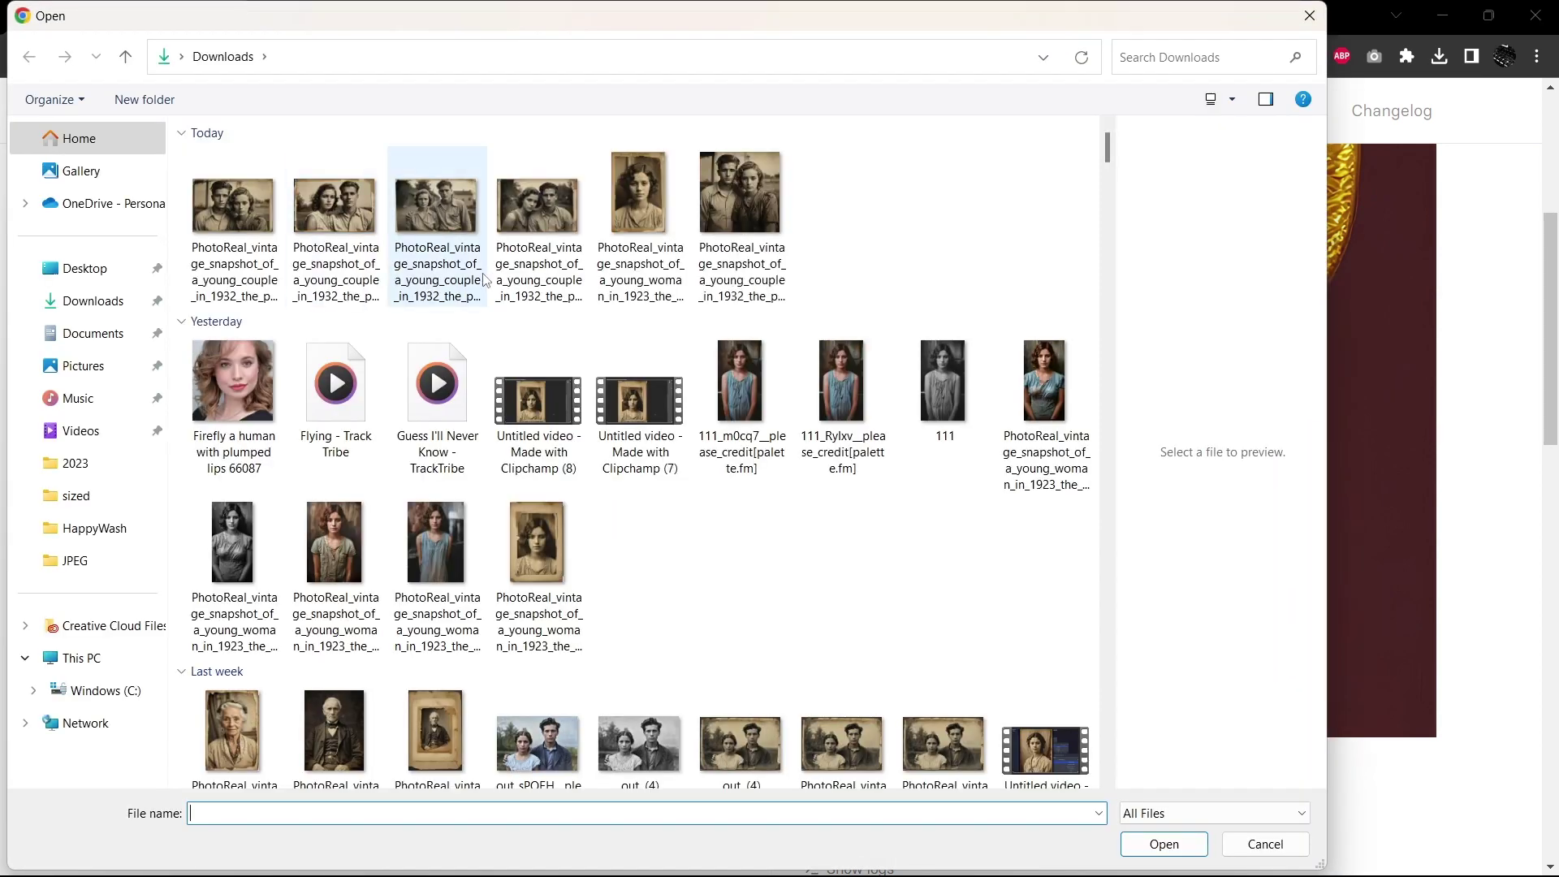
{"action": "double_click", "coordinate": [745, 260]}
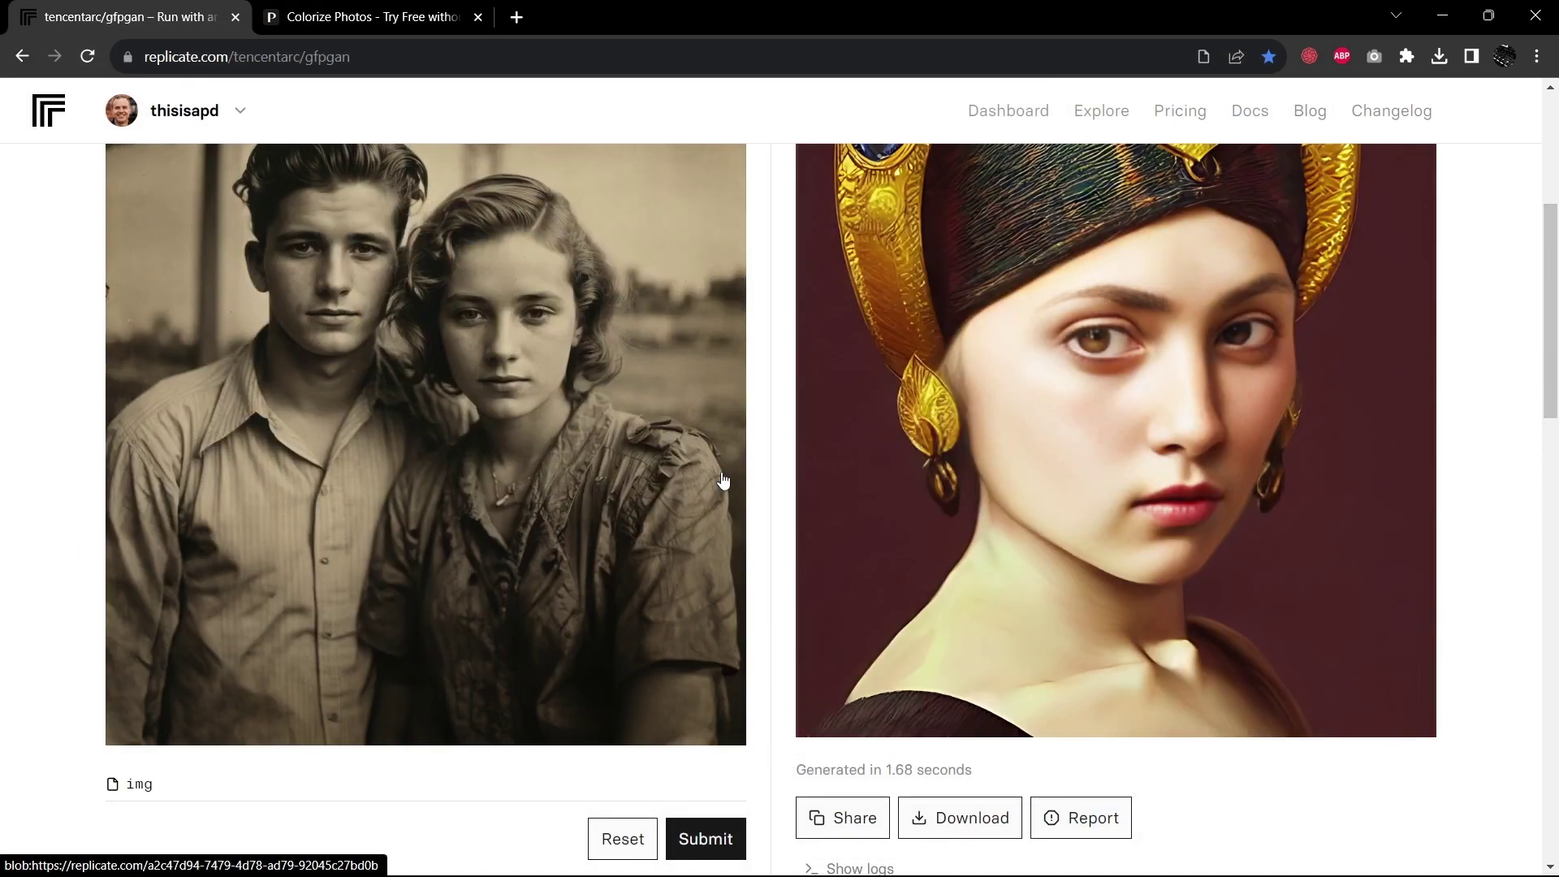
Run GFPGAN on the uploaded photo with version v1.4 and a scale of 2.
{"action": "scroll", "coordinate": [700, 689], "scroll_direction": "down", "scroll_amount": 3}
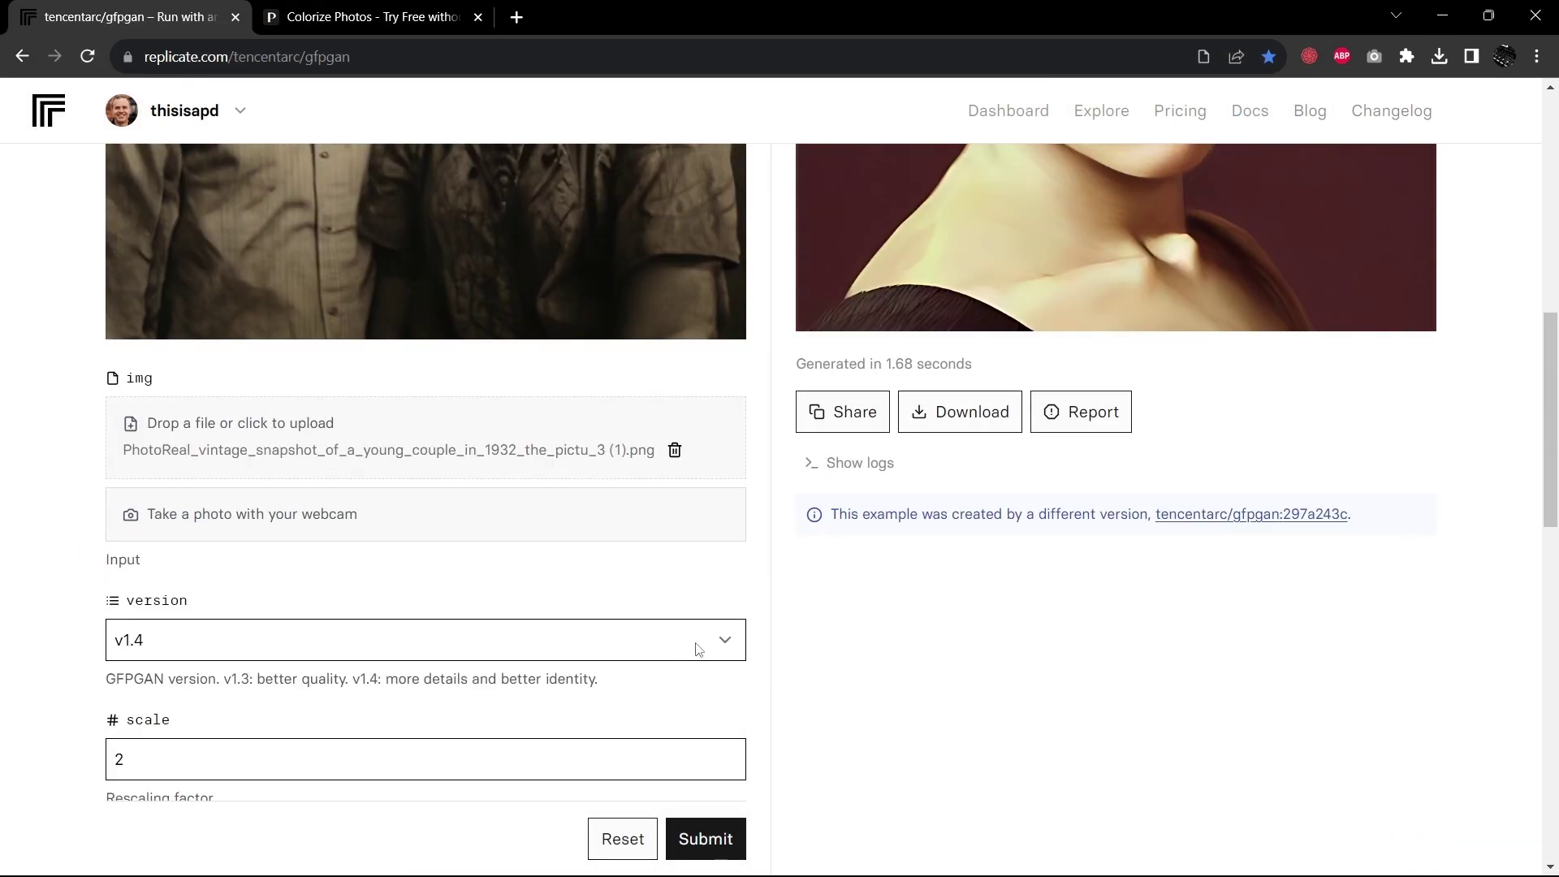
{"action": "left_click", "coordinate": [702, 645]}
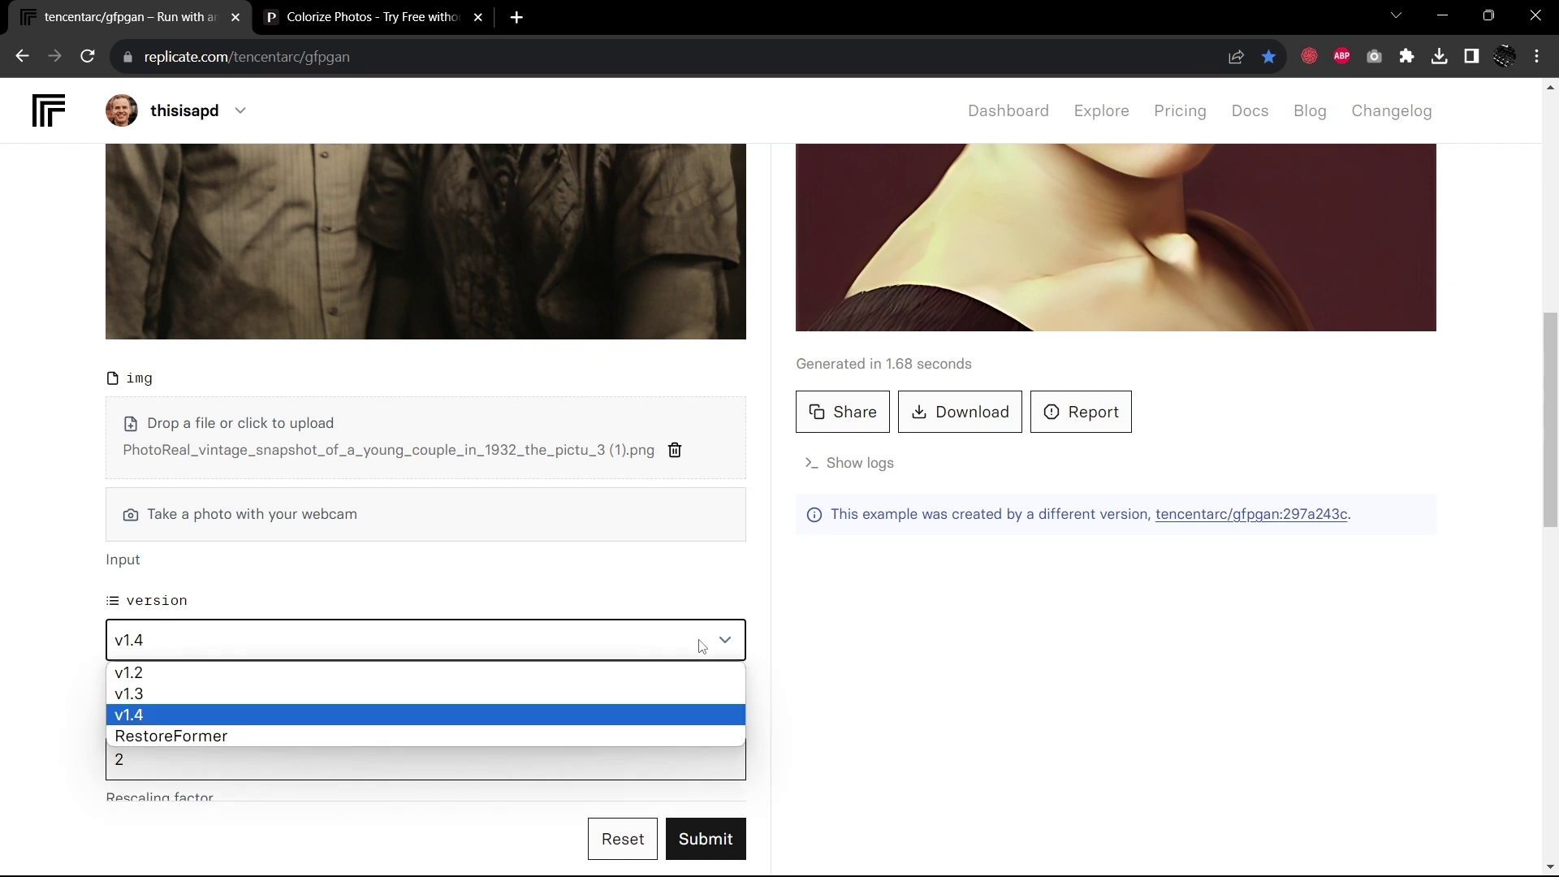
{"action": "left_click", "coordinate": [673, 714]}
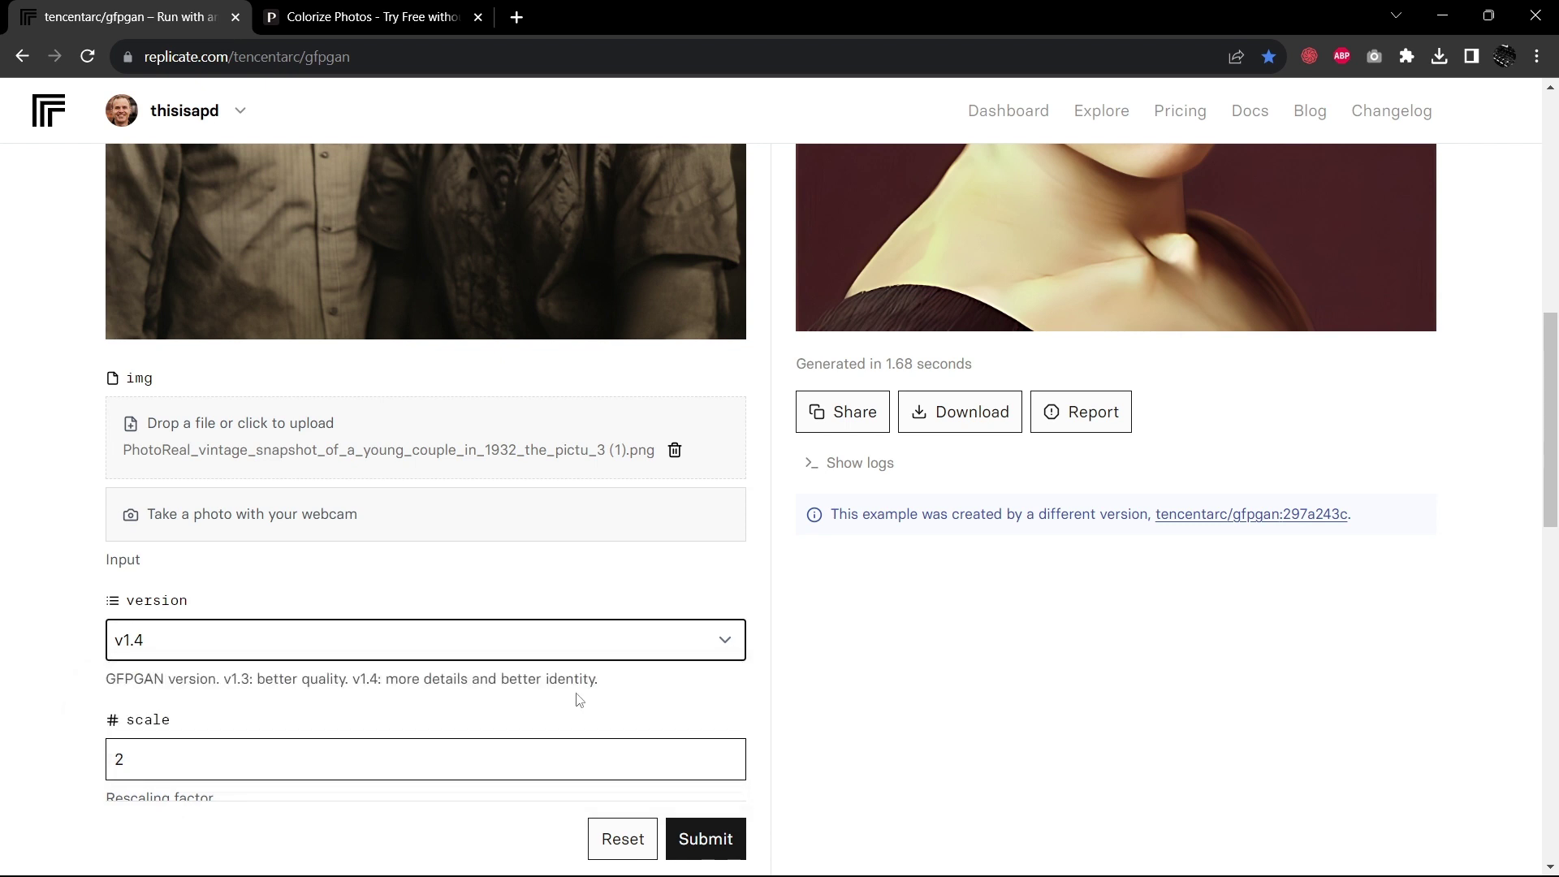
{"action": "left_click", "coordinate": [716, 837]}
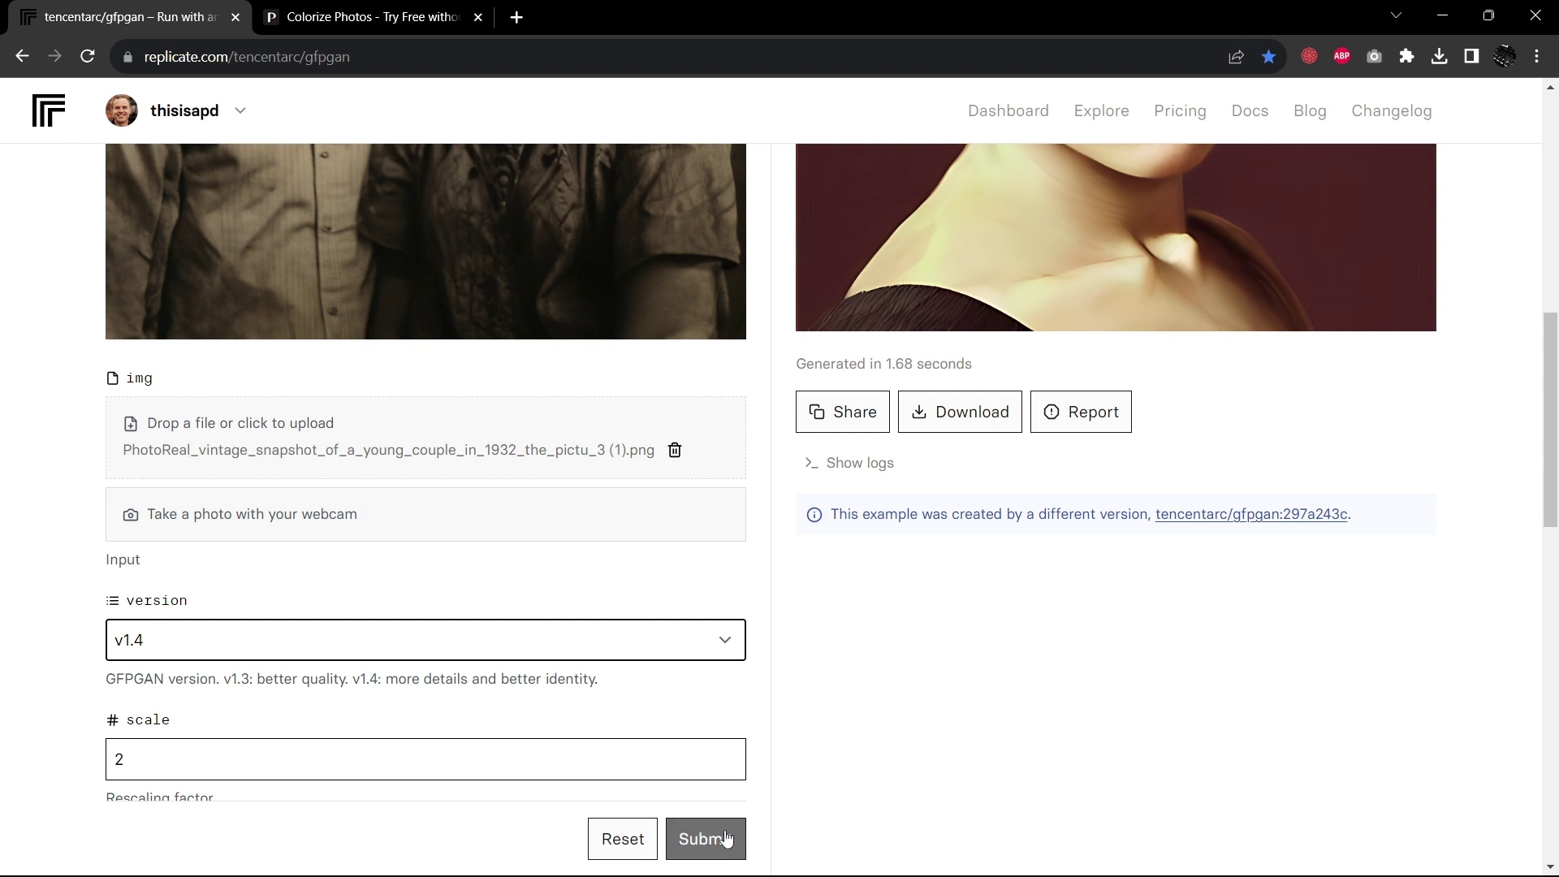
Open the v1.4 output image at full size and examine the restored faces of the man and woman.
{"action": "scroll", "coordinate": [891, 720], "scroll_direction": "down", "scroll_amount": 1}
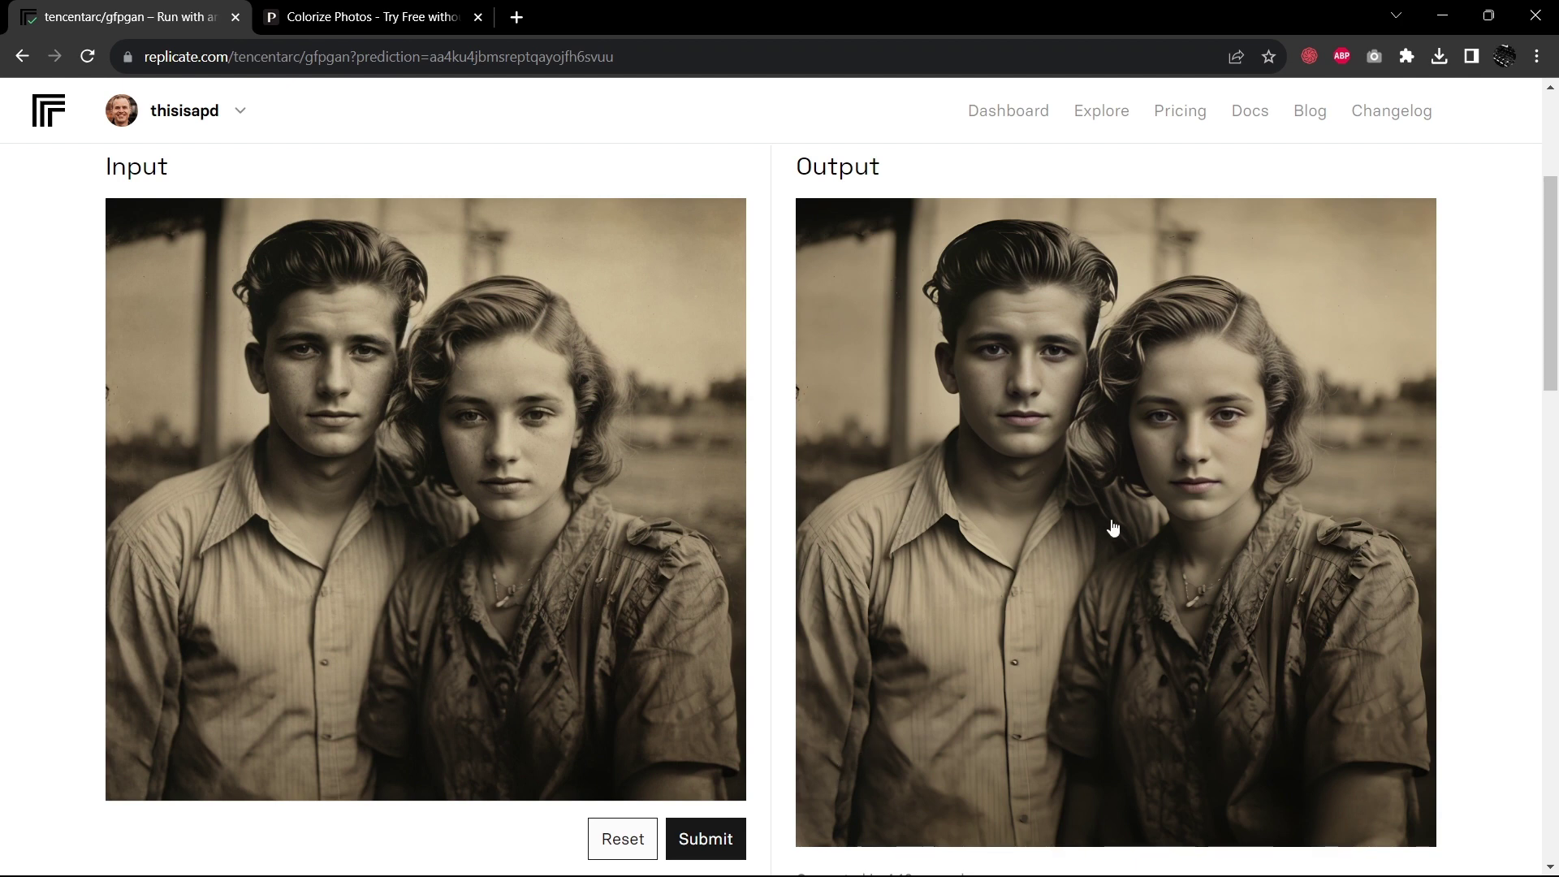
{"action": "left_click", "coordinate": [1158, 463]}
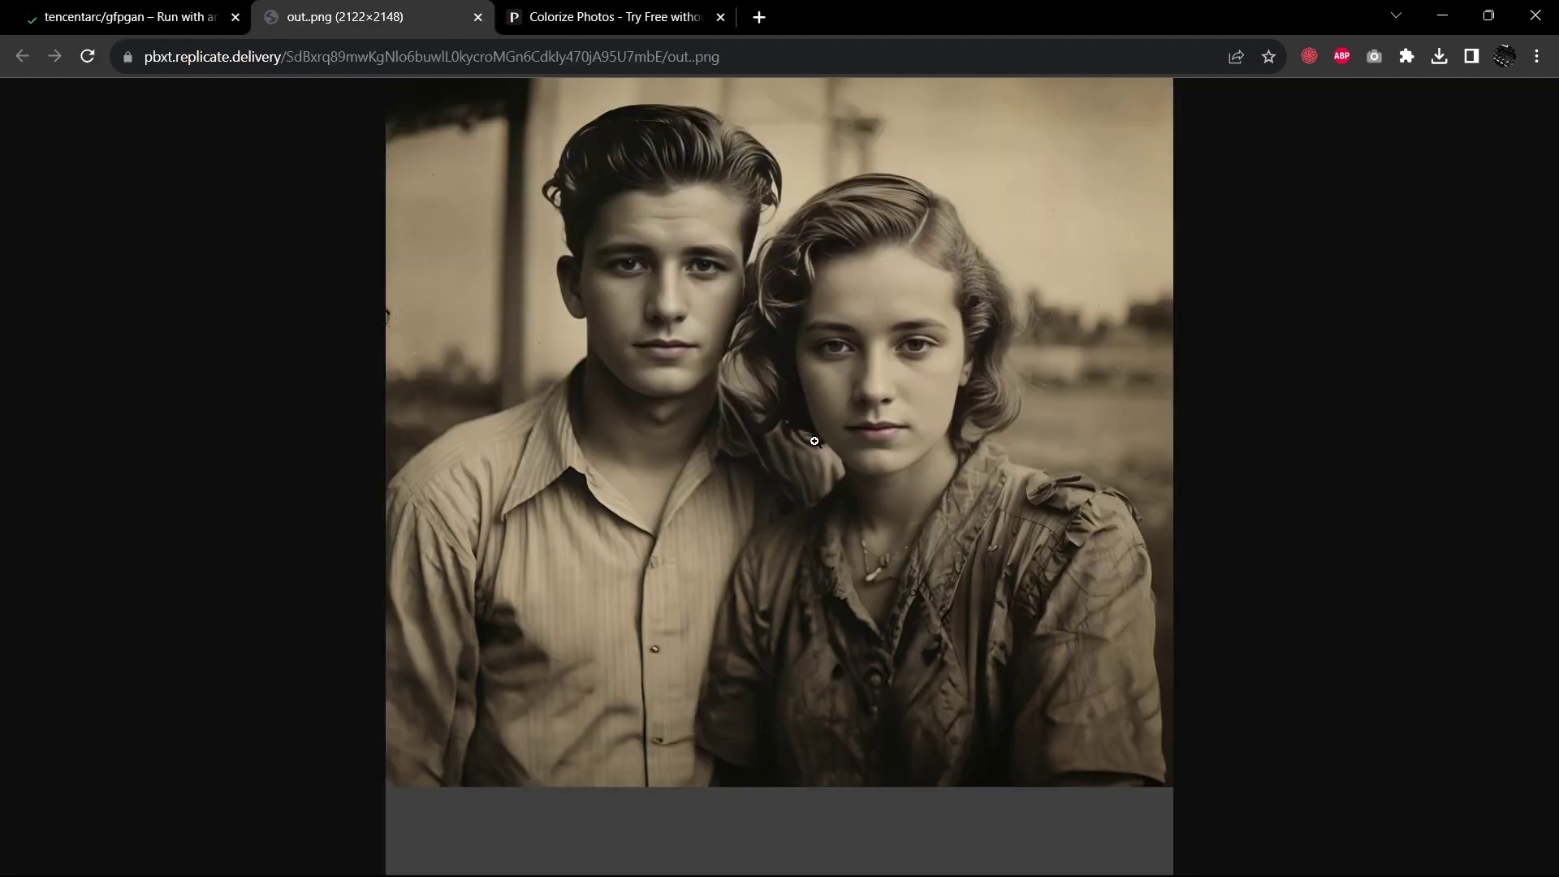
{"action": "left_click", "coordinate": [782, 432]}
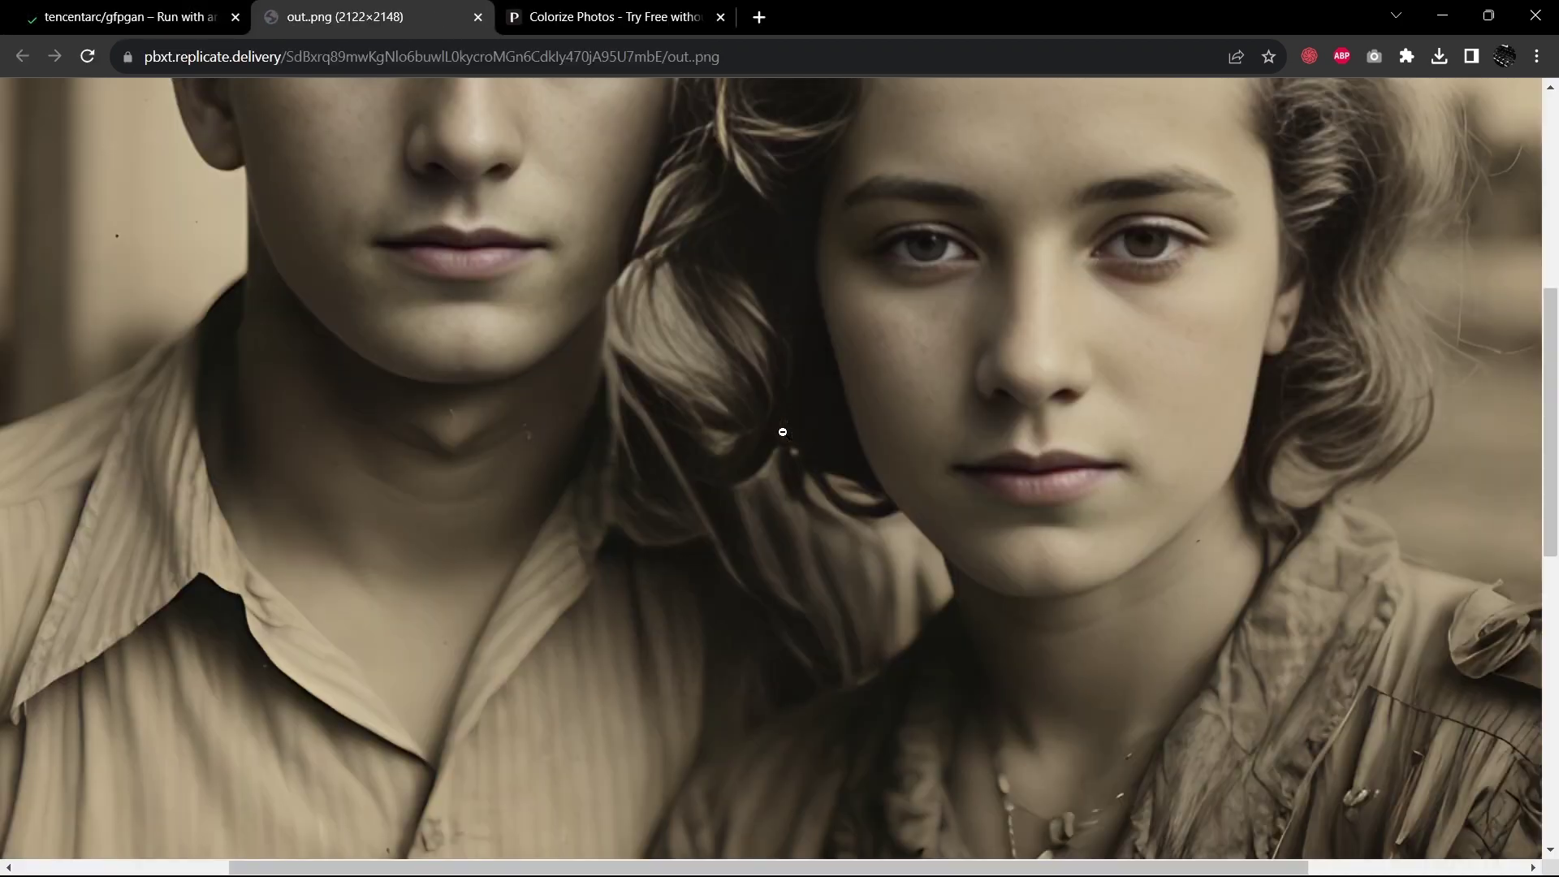
{"action": "scroll", "coordinate": [734, 383], "scroll_direction": "up", "scroll_amount": 4}
{"action": "scroll", "coordinate": [735, 383], "scroll_direction": "down", "scroll_amount": 1}
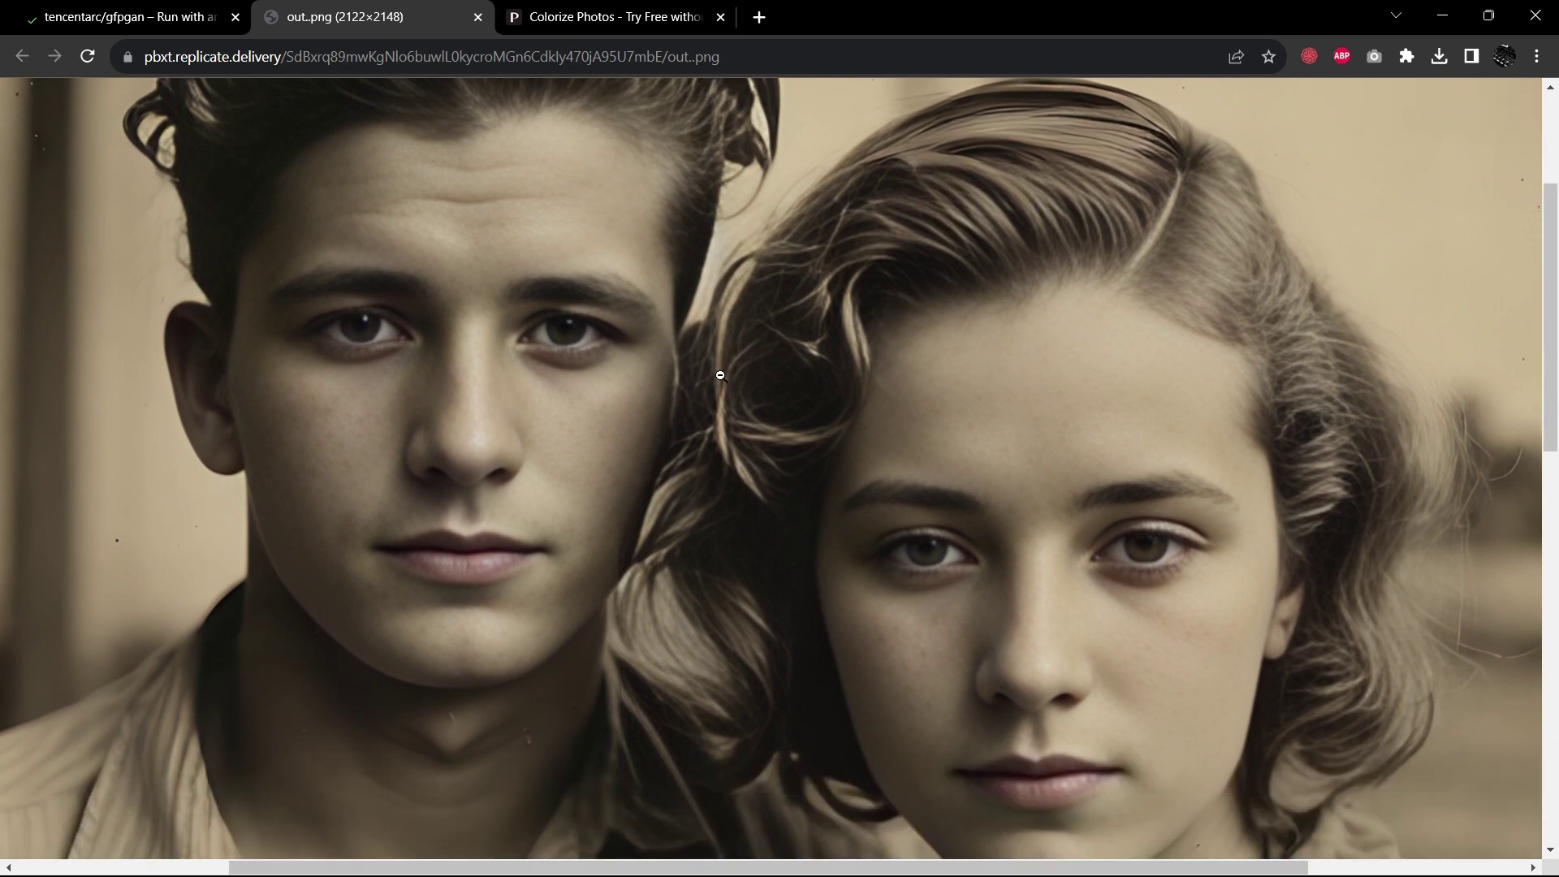
Return to the GFPGAN page, change the version to v1.3 and run the restoration again.
{"action": "left_click", "coordinate": [120, 9]}
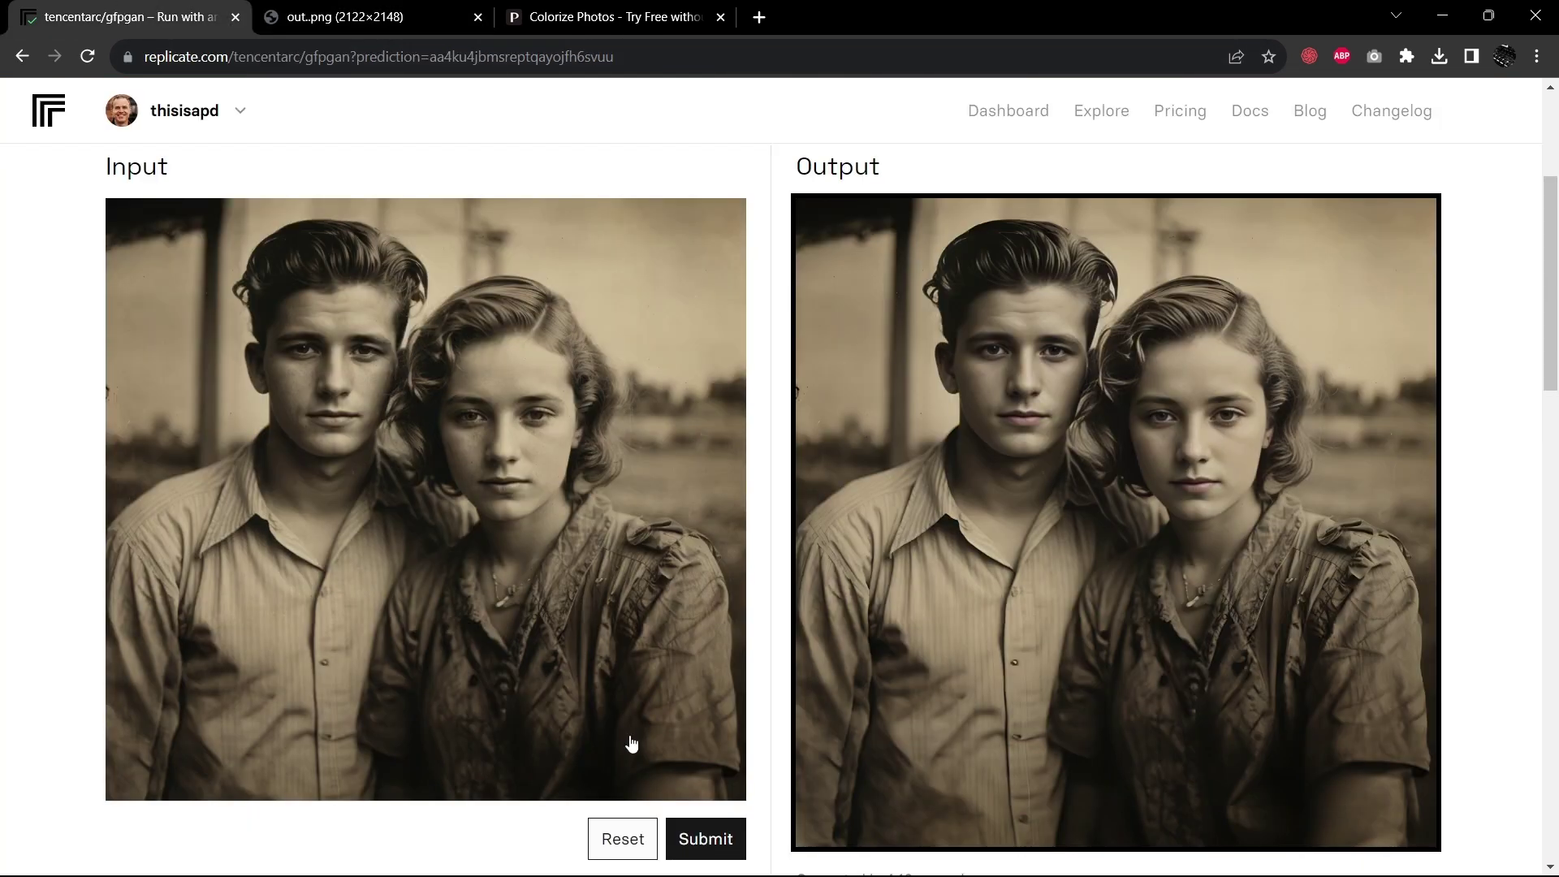
{"action": "scroll", "coordinate": [630, 741], "scroll_direction": "down", "scroll_amount": 5}
{"action": "left_click", "coordinate": [709, 555]}
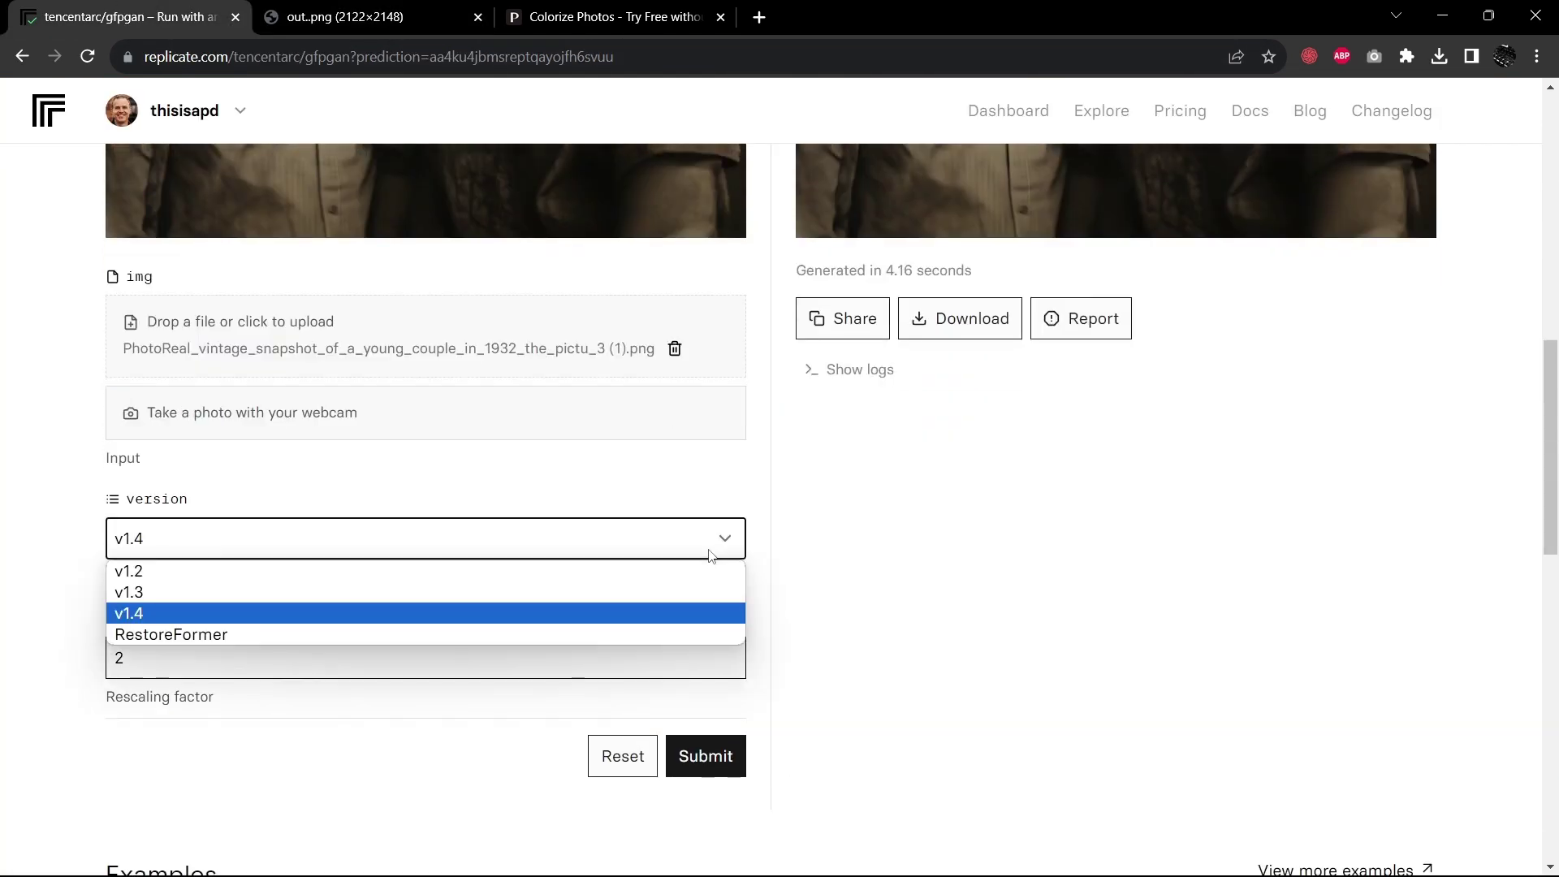
{"action": "left_click", "coordinate": [642, 594]}
{"action": "left_click", "coordinate": [708, 745]}
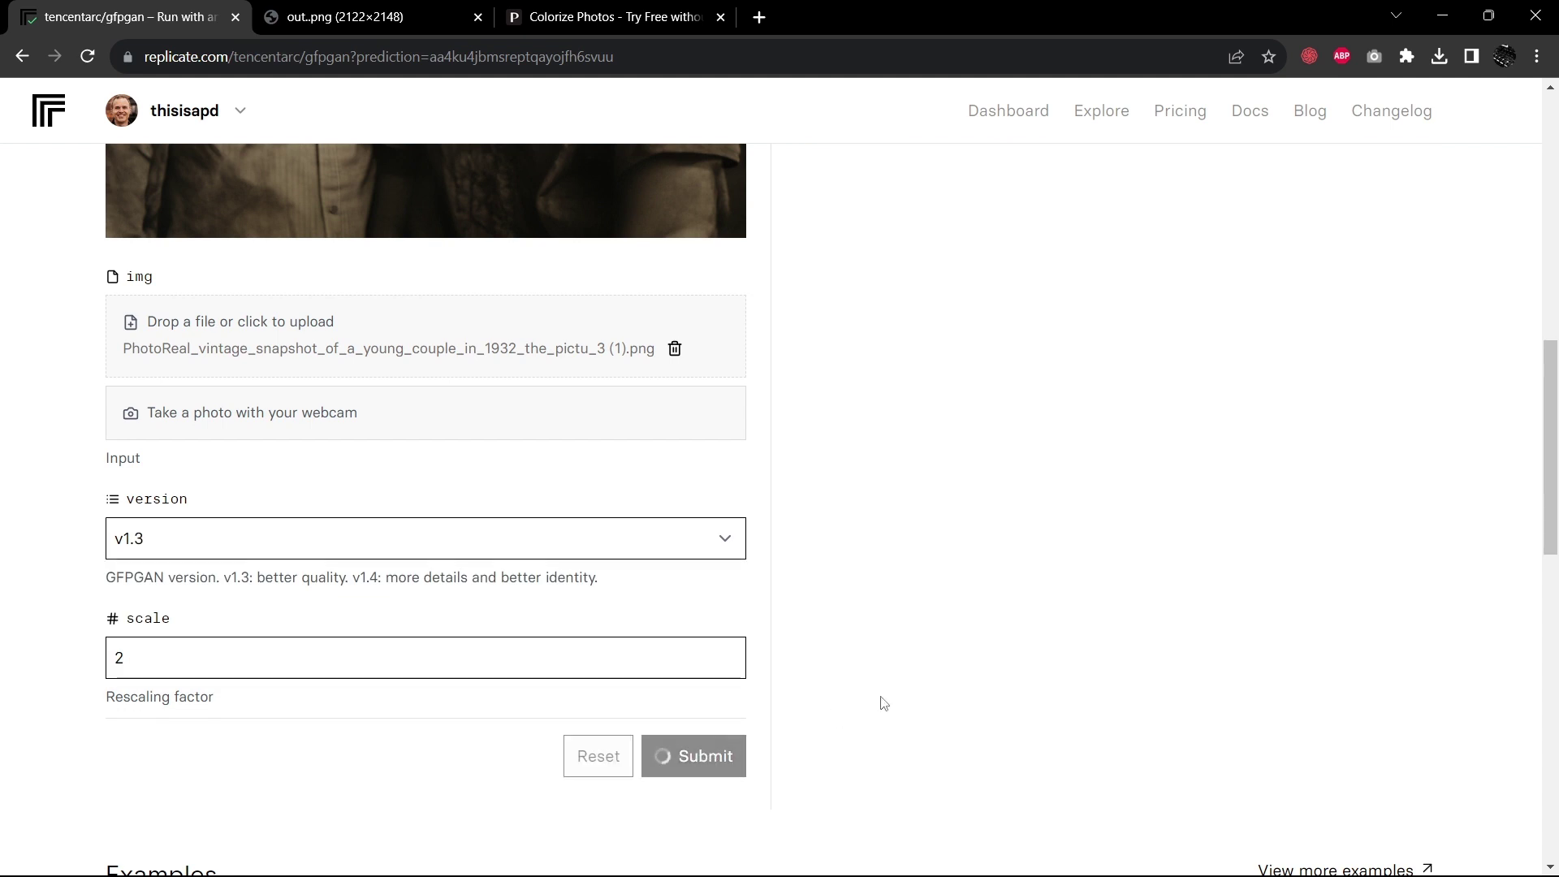
{"action": "scroll", "coordinate": [884, 703], "scroll_direction": "down", "scroll_amount": 1}
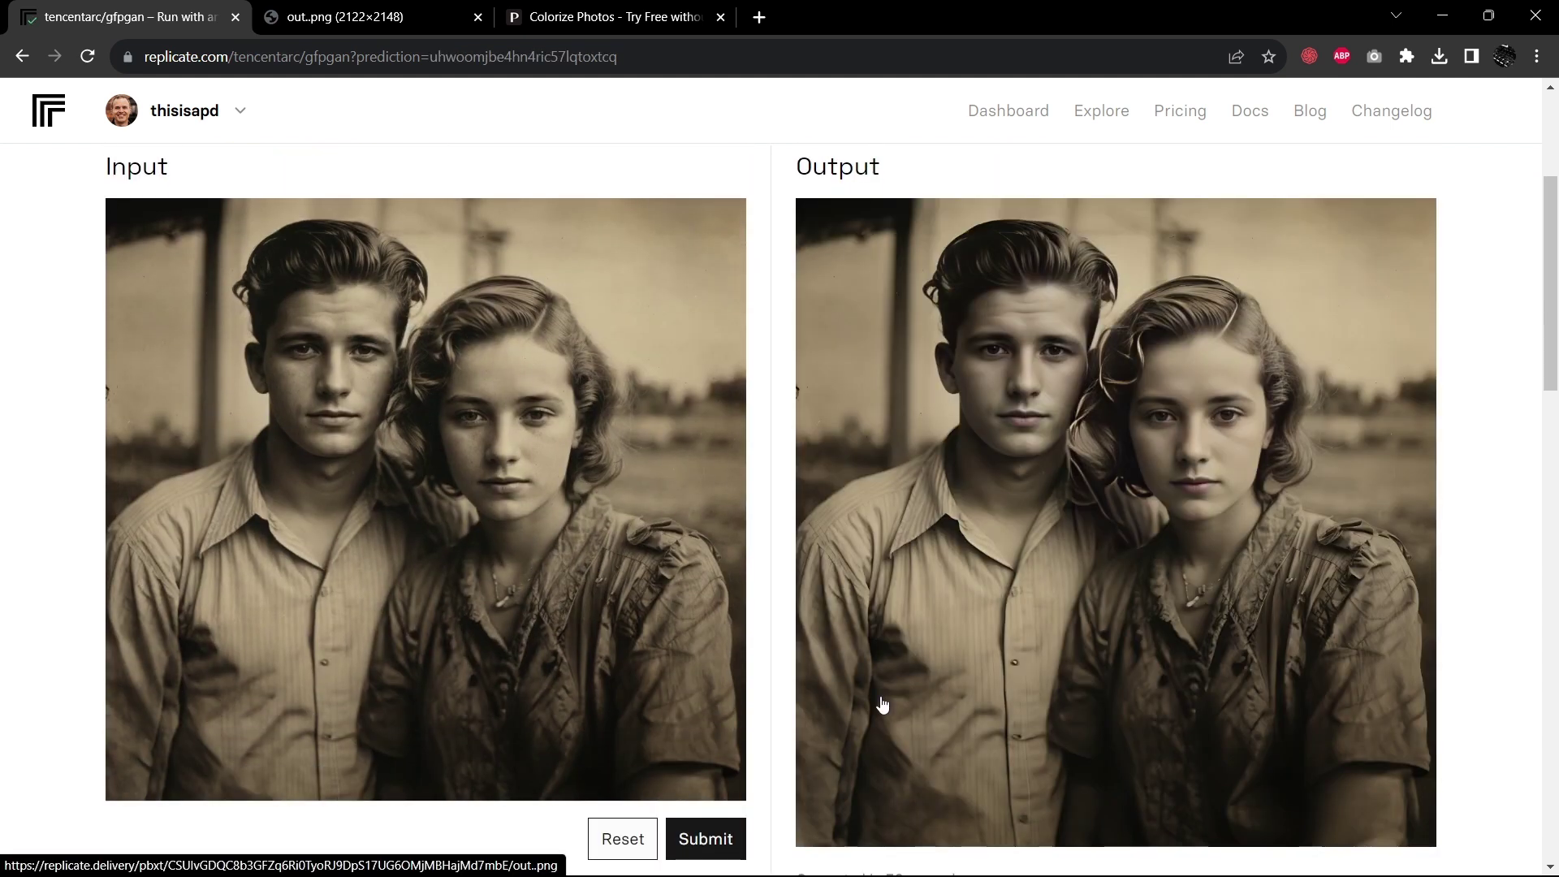
Open the v1.3 output image and save it to Downloads as the PNG image out. (3).
{"action": "left_click", "coordinate": [1062, 577]}
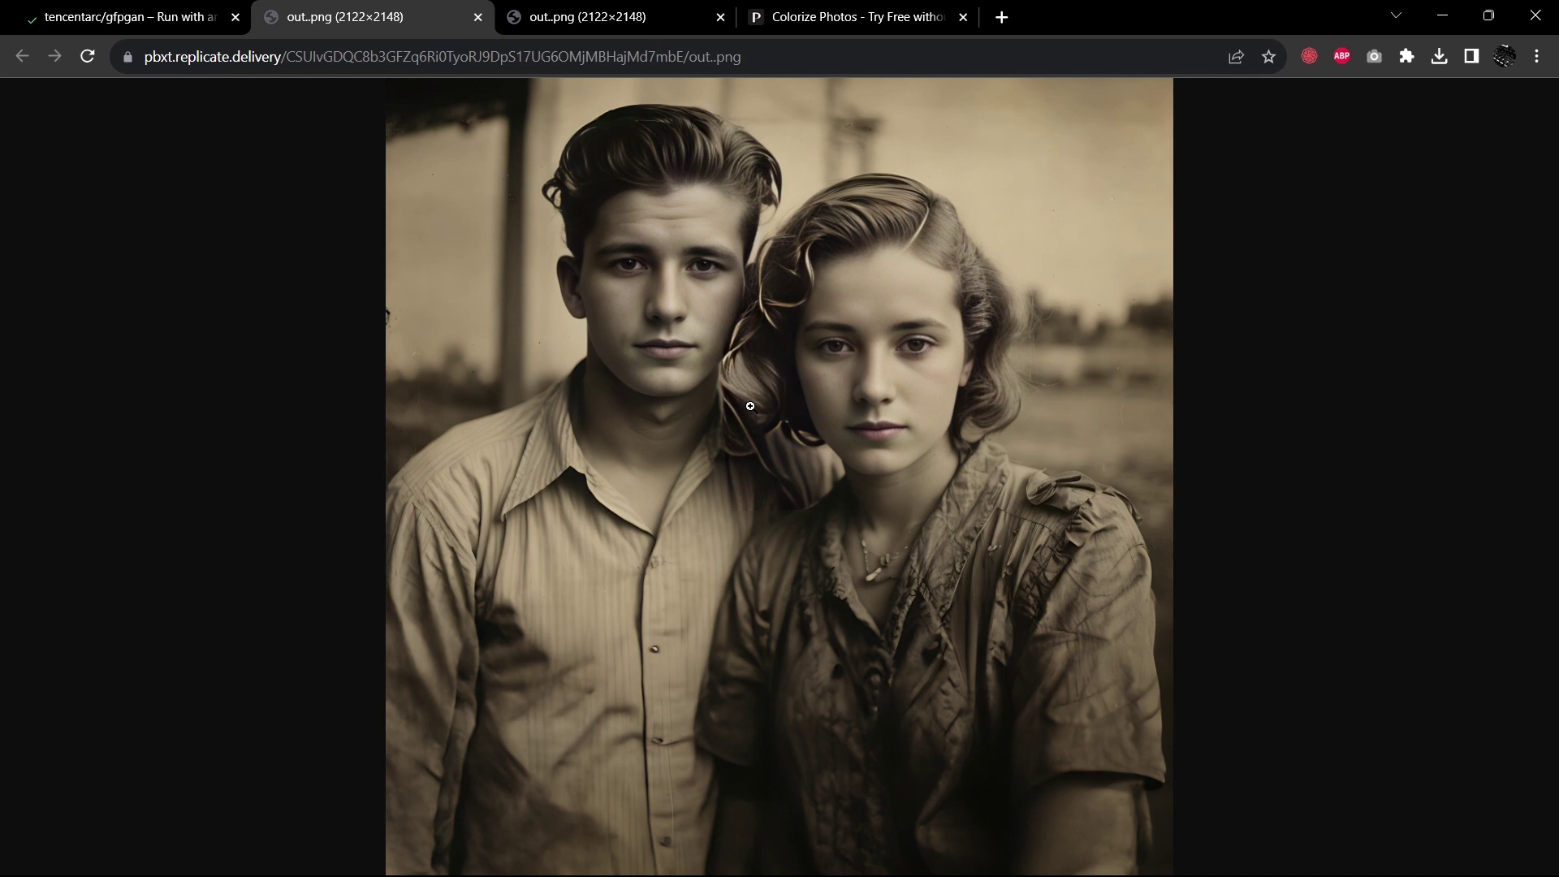
{"action": "right_click", "coordinate": [722, 356]}
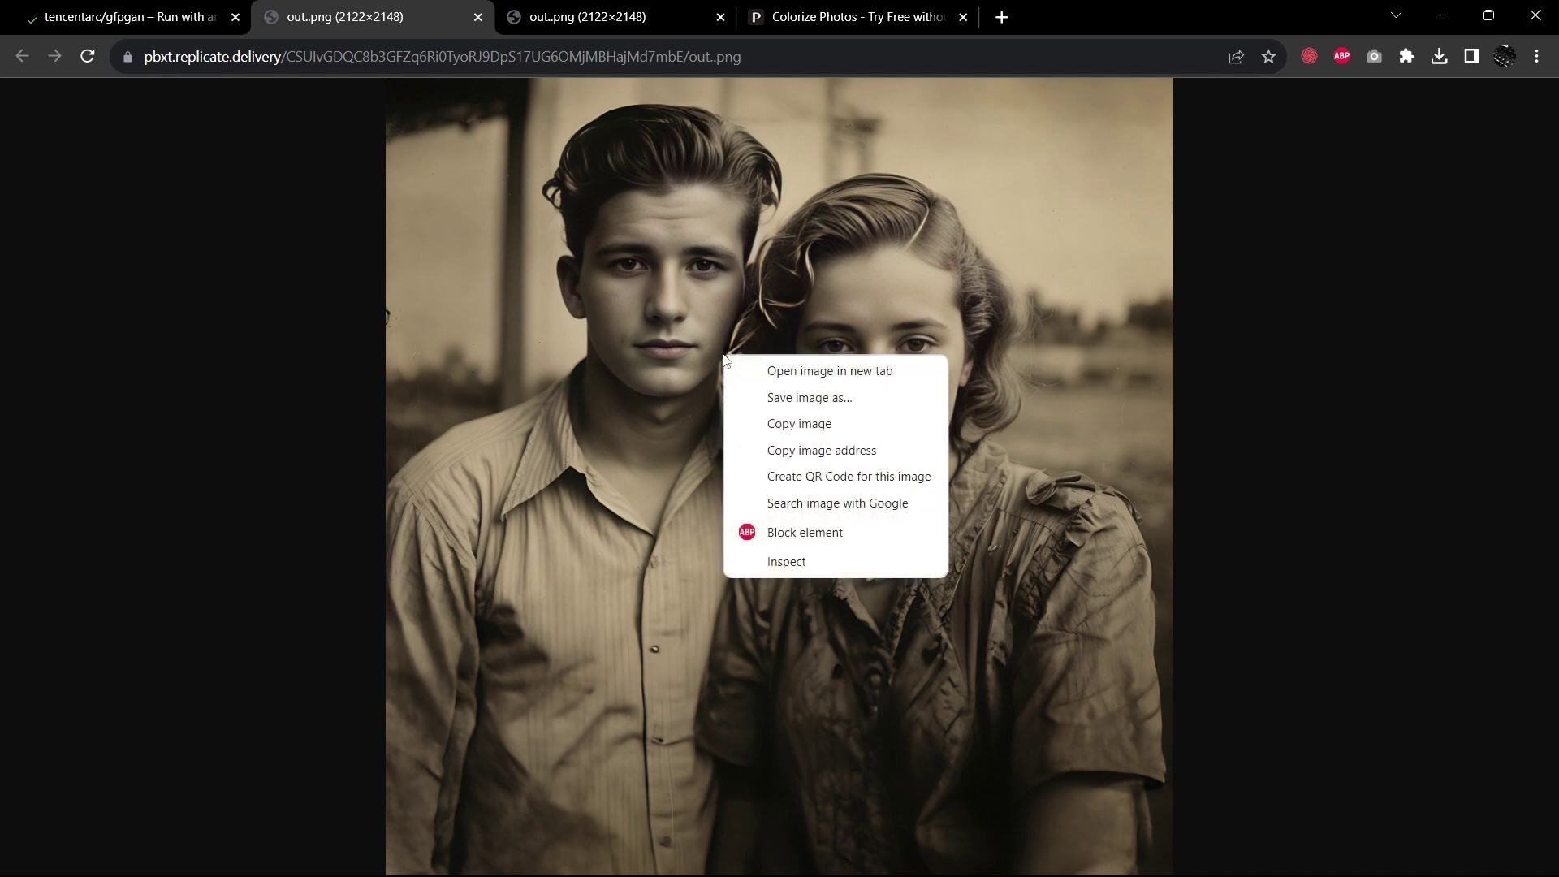
{"action": "left_click", "coordinate": [833, 400]}
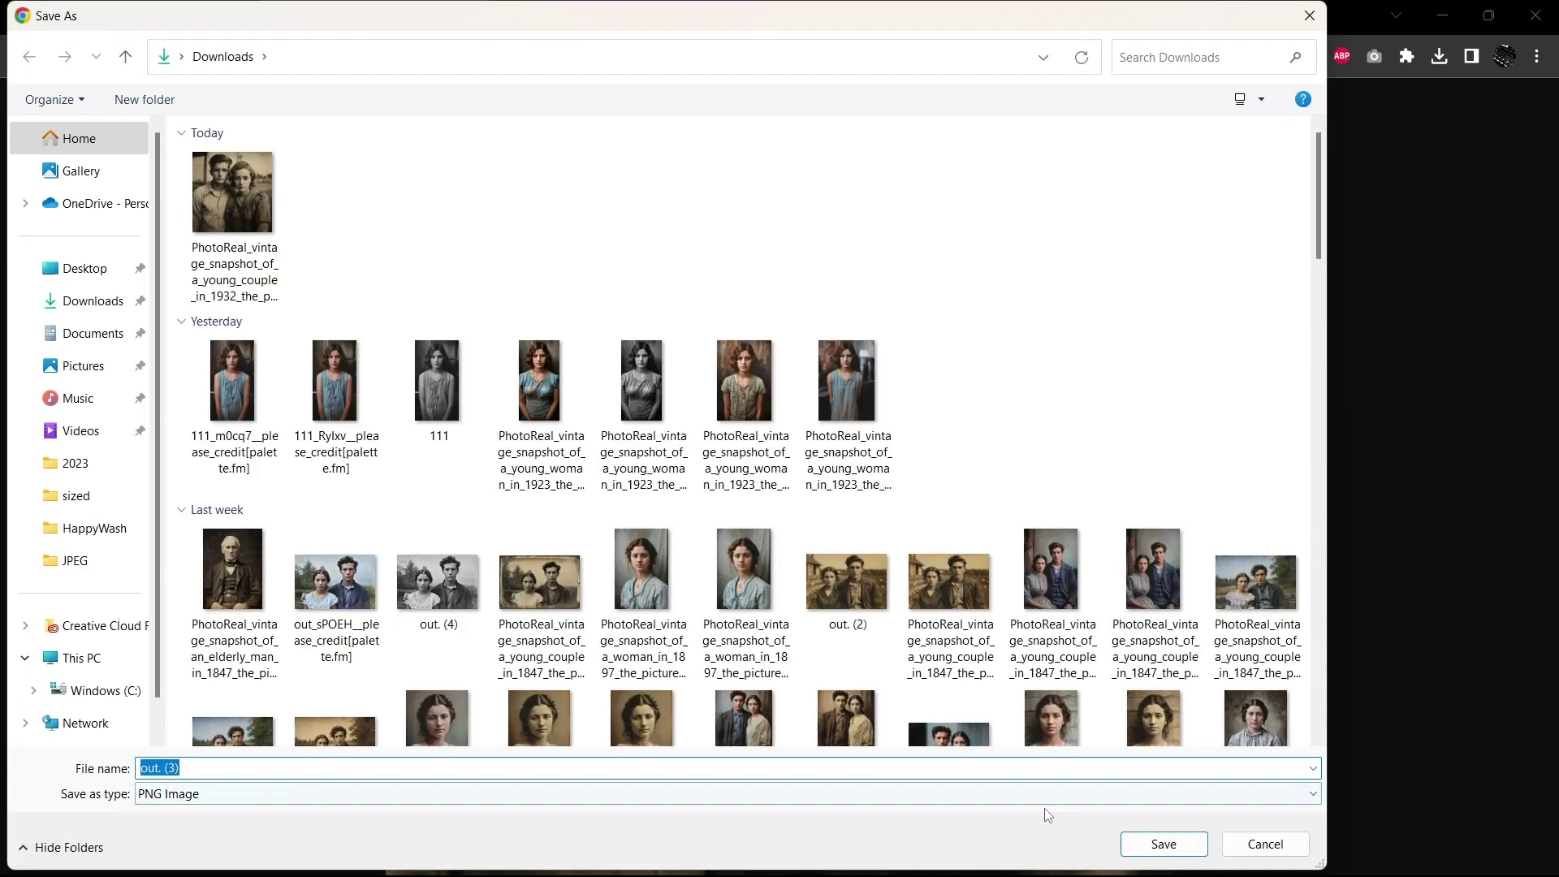
{"action": "left_click", "coordinate": [1150, 842]}
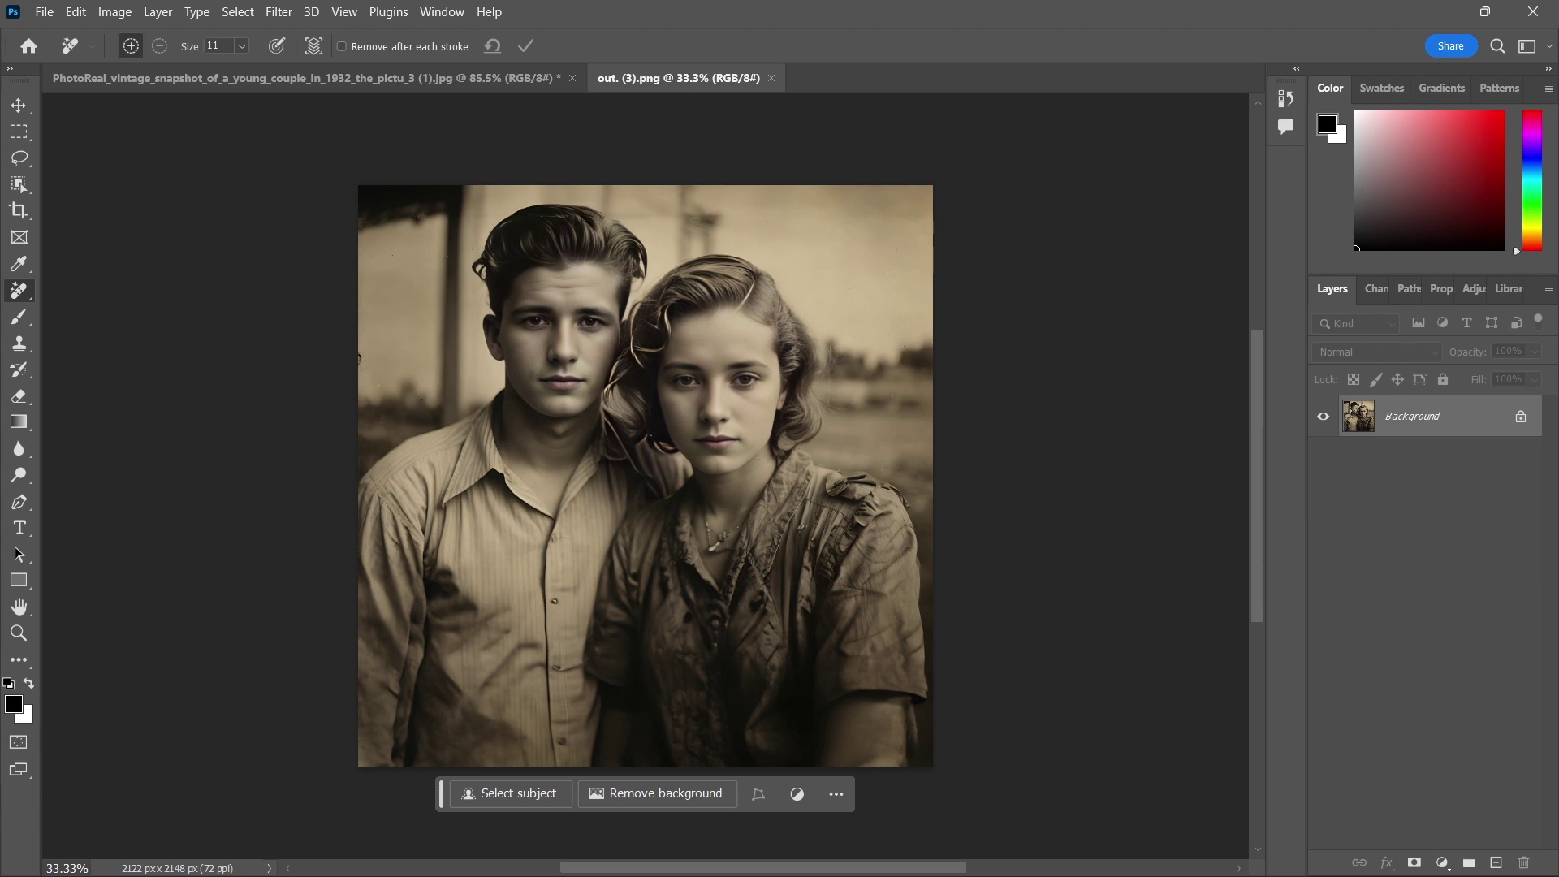
Convert out. (3).png to grayscale tones in Photoshop with the Black & White adjustment.
{"action": "left_click", "coordinate": [125, 18]}
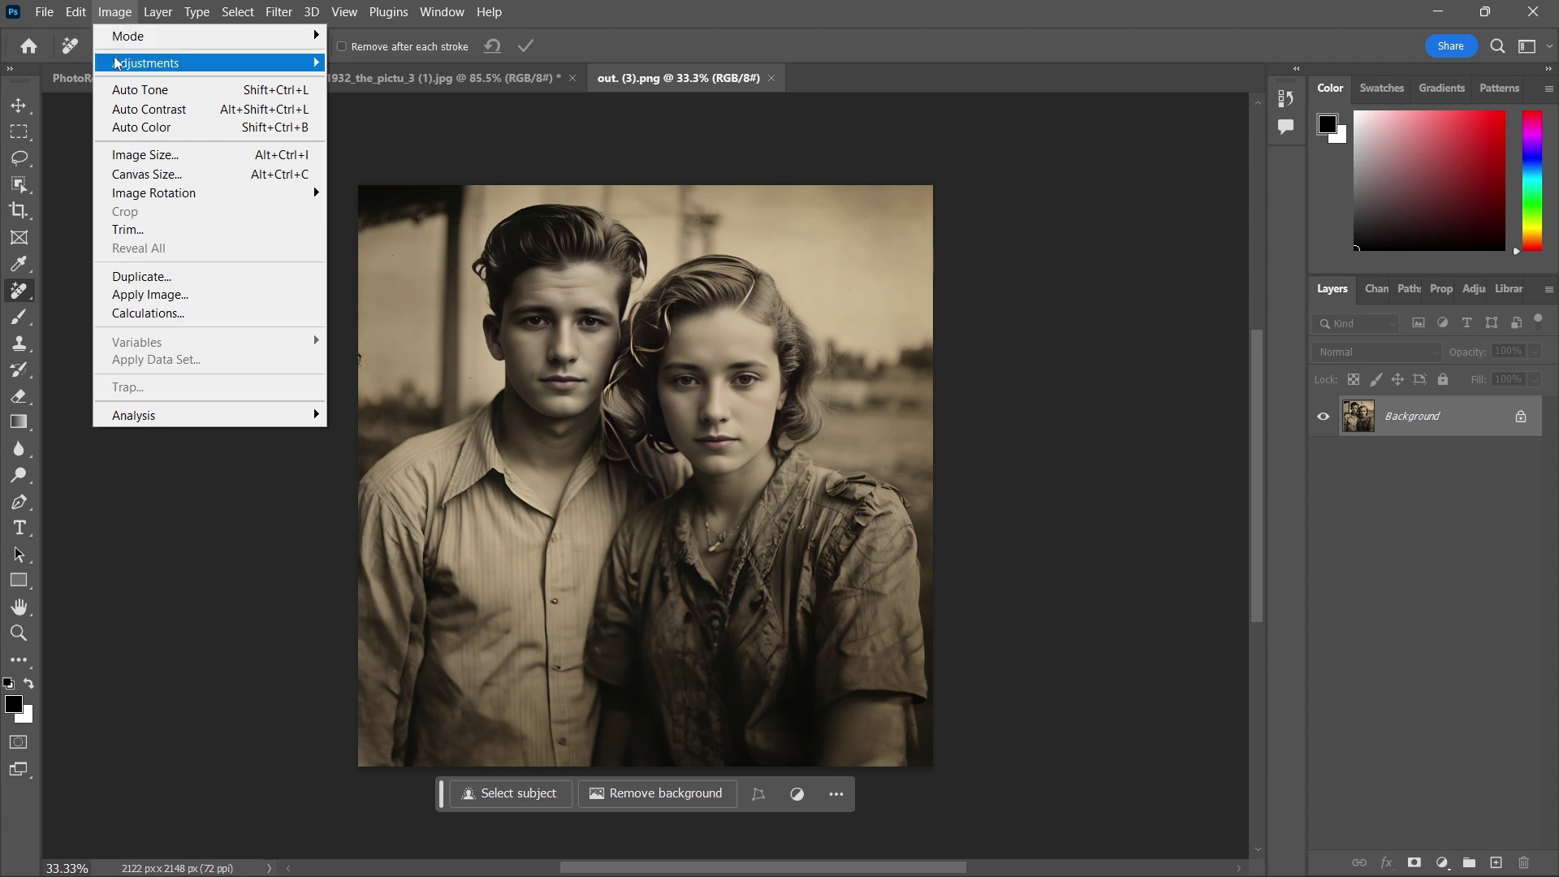
{"action": "mouse_move", "coordinate": [122, 64]}
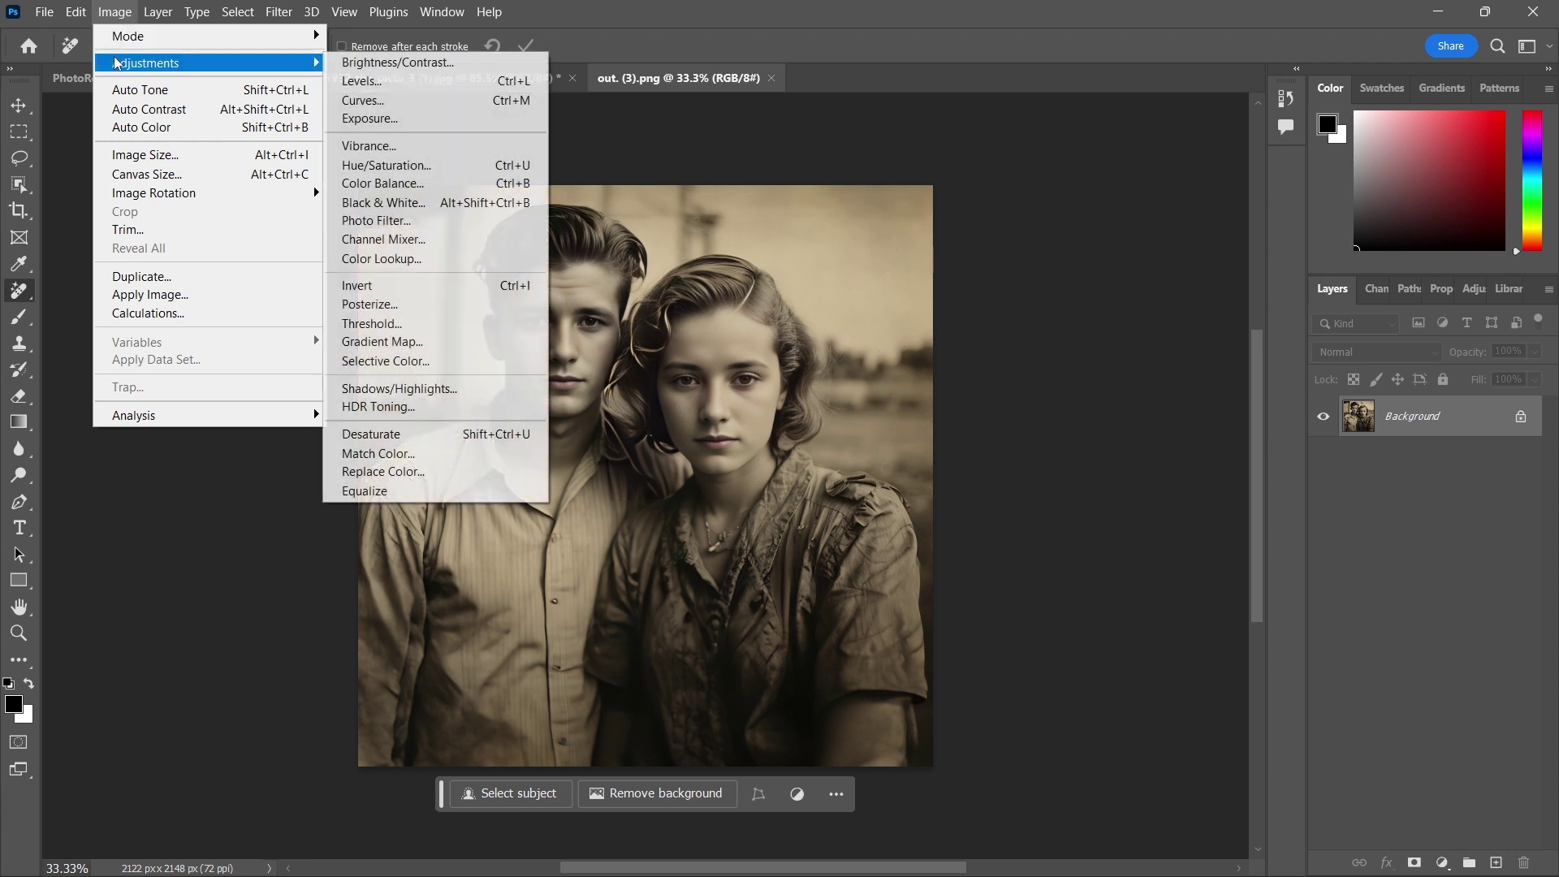
{"action": "left_click", "coordinate": [380, 205]}
{"action": "left_click", "coordinate": [826, 222]}
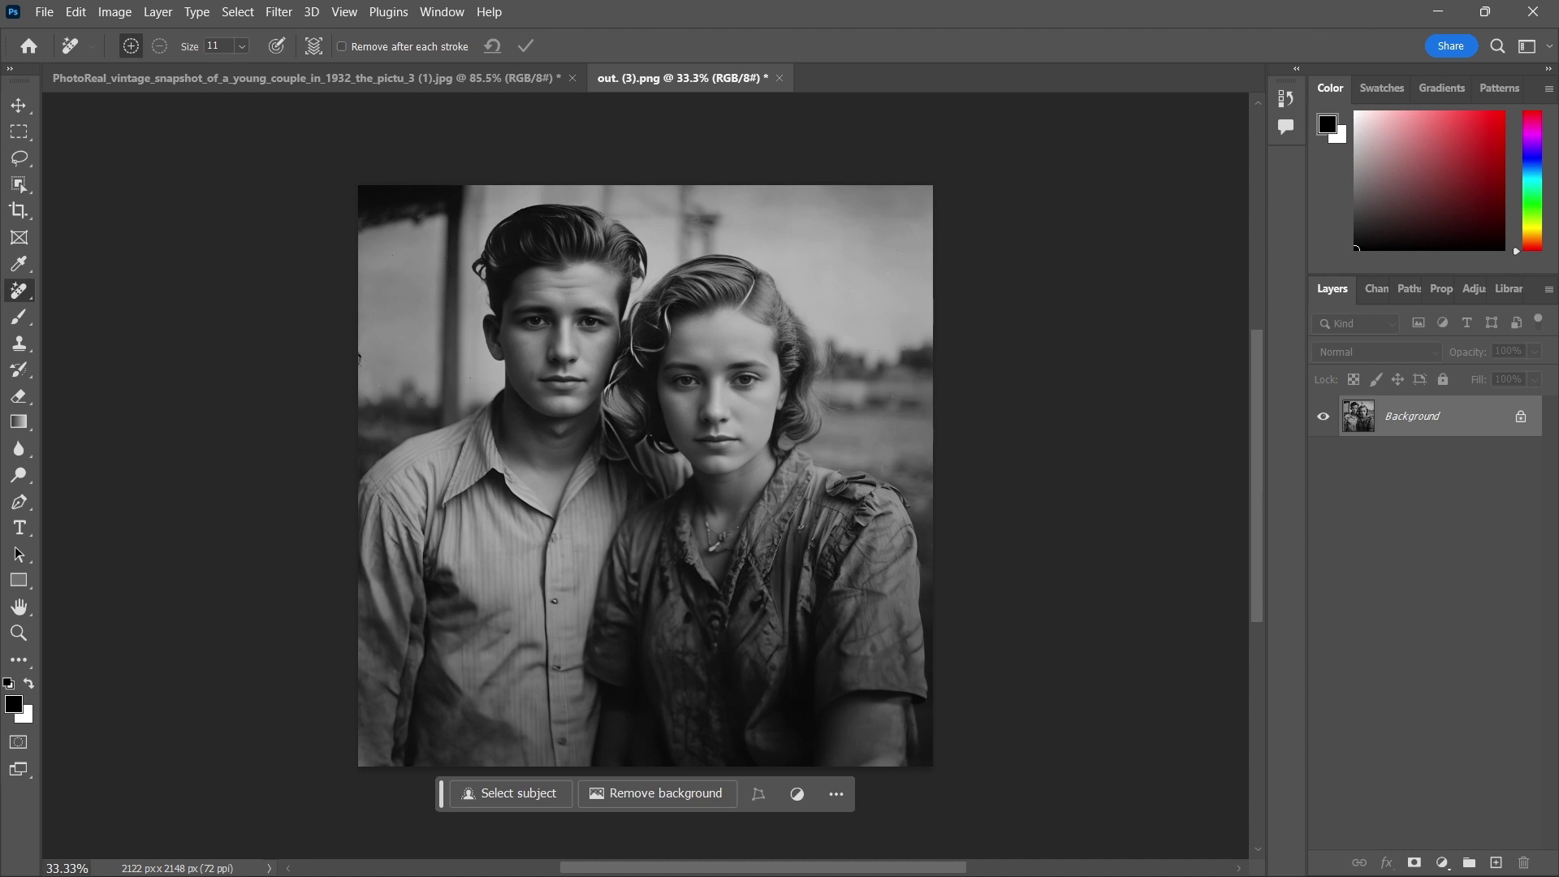
Open the Shadows/Highlights adjustment for the black-and-white photo and set the shadows amount to 8% and tone to 27%.
{"action": "left_click", "coordinate": [126, 18]}
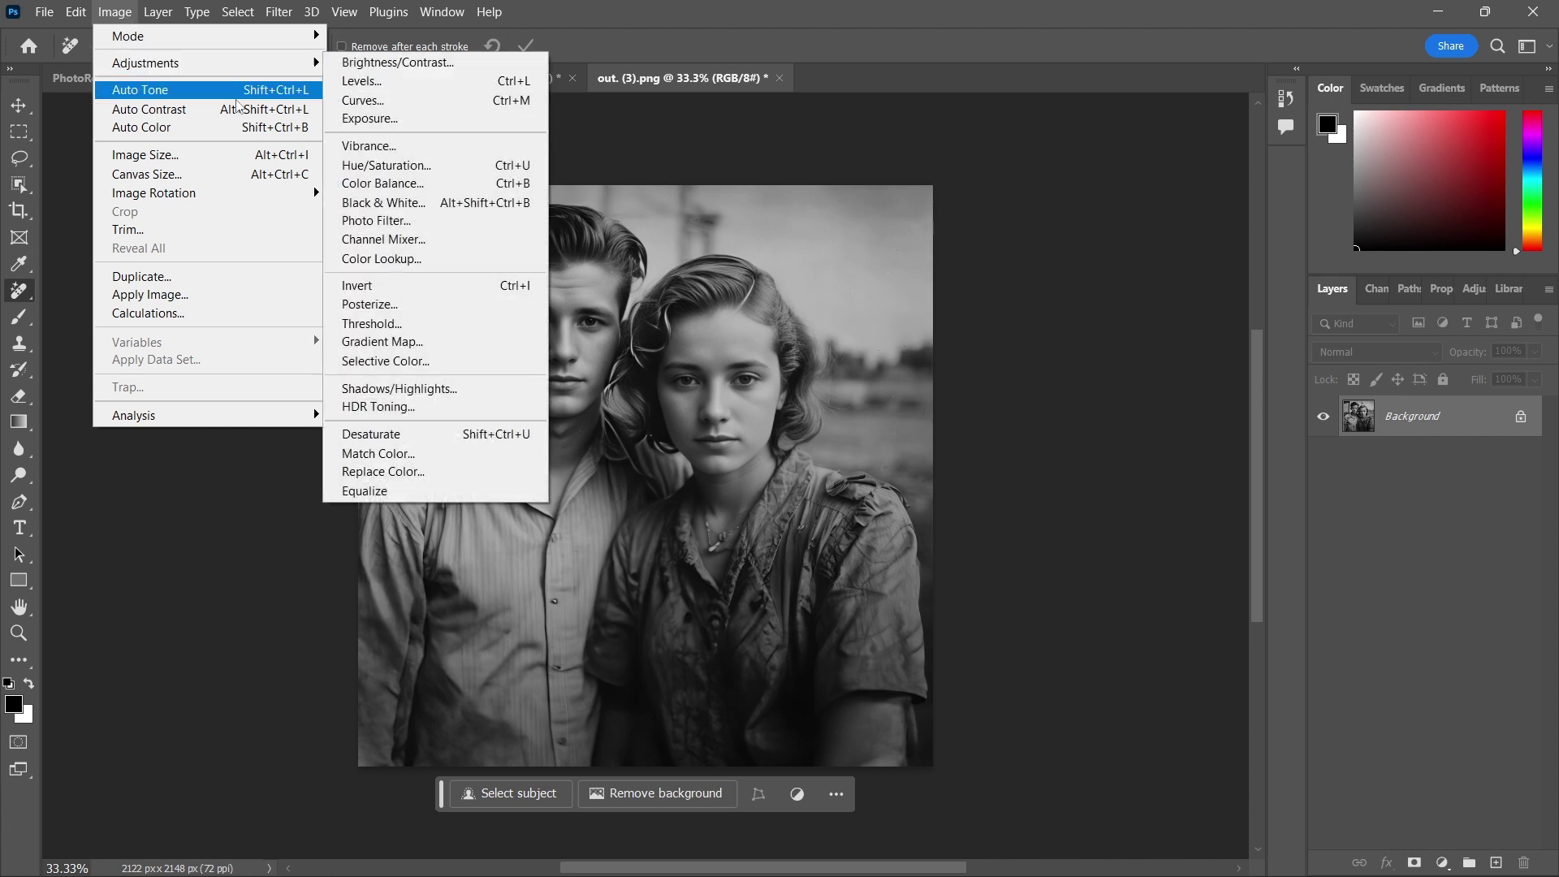
{"action": "left_click", "coordinate": [399, 389]}
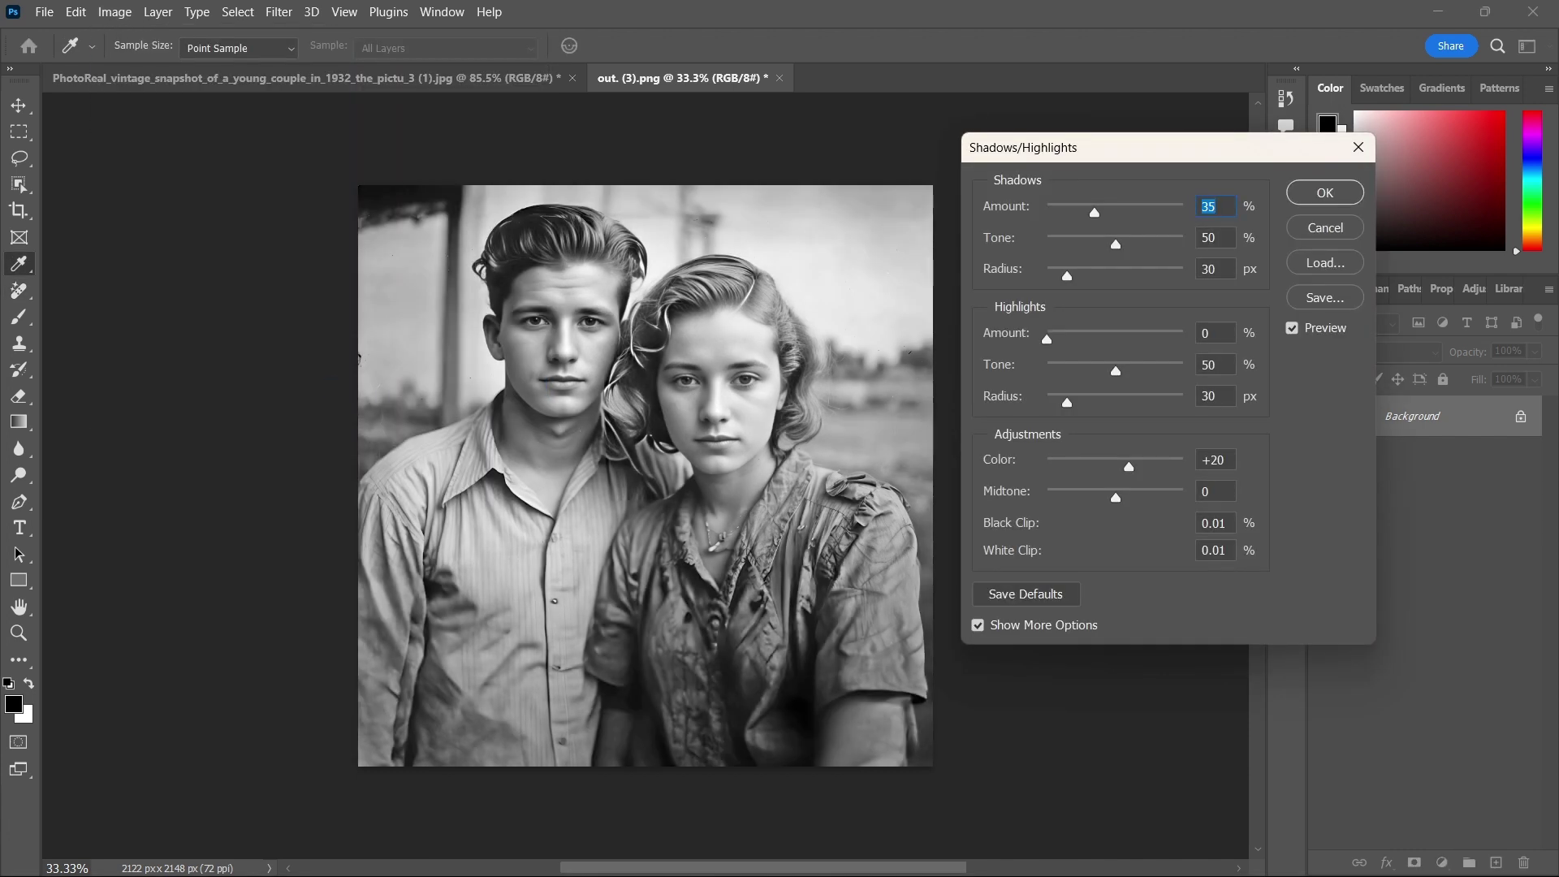
{"action": "left_click", "coordinate": [1069, 210]}
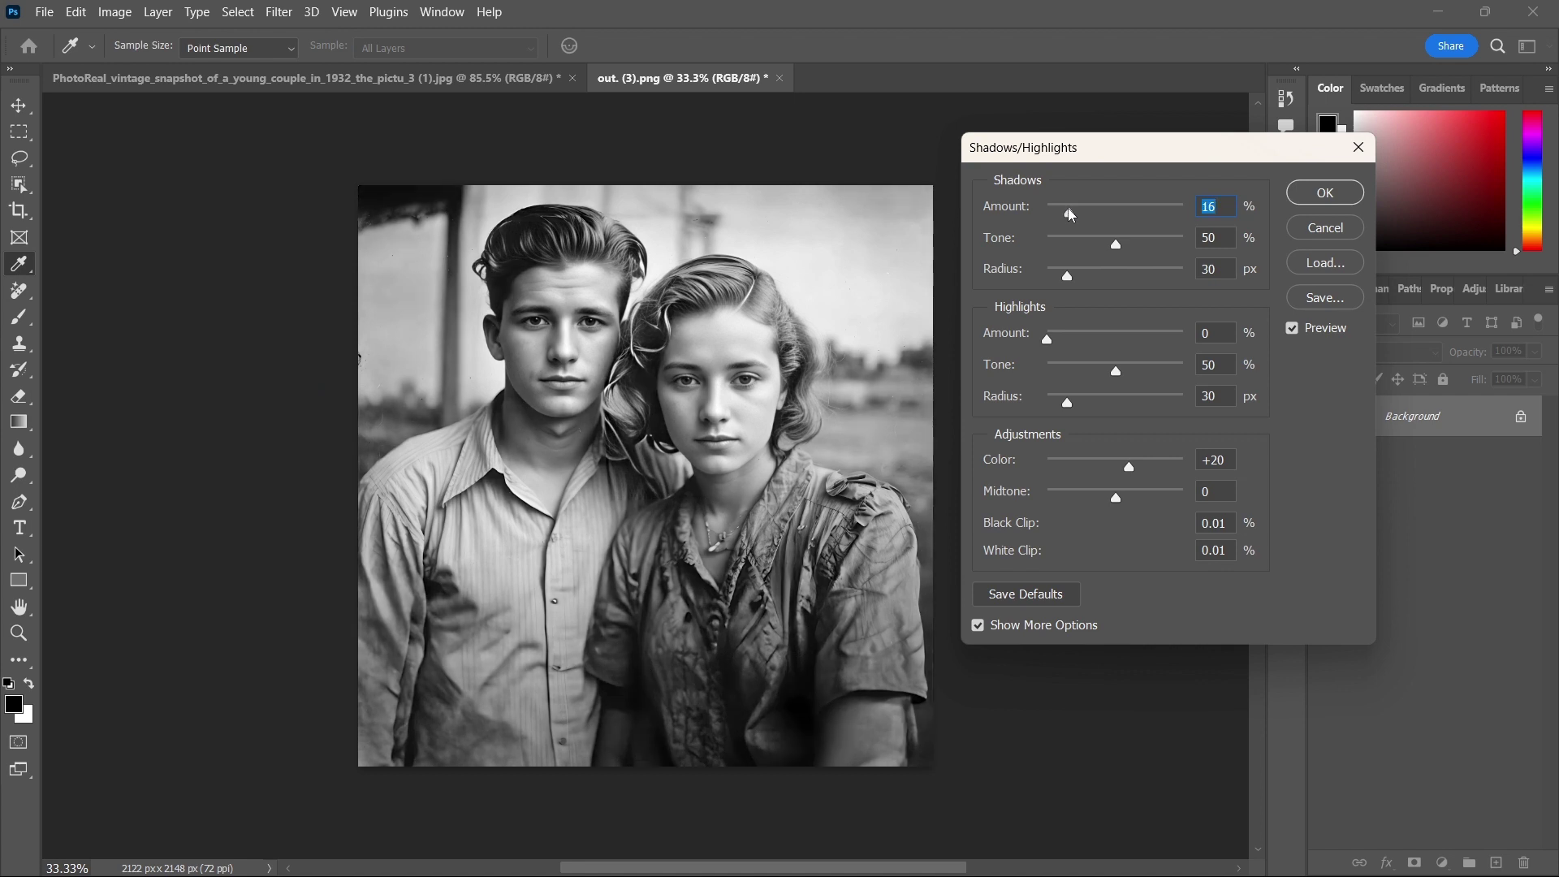
{"action": "mouse_move", "coordinate": [1071, 214]}
{"action": "left_mouse_down"}
{"action": "mouse_move", "coordinate": [1108, 212]}
{"action": "mouse_move", "coordinate": [1062, 217]}
{"action": "left_mouse_up"}
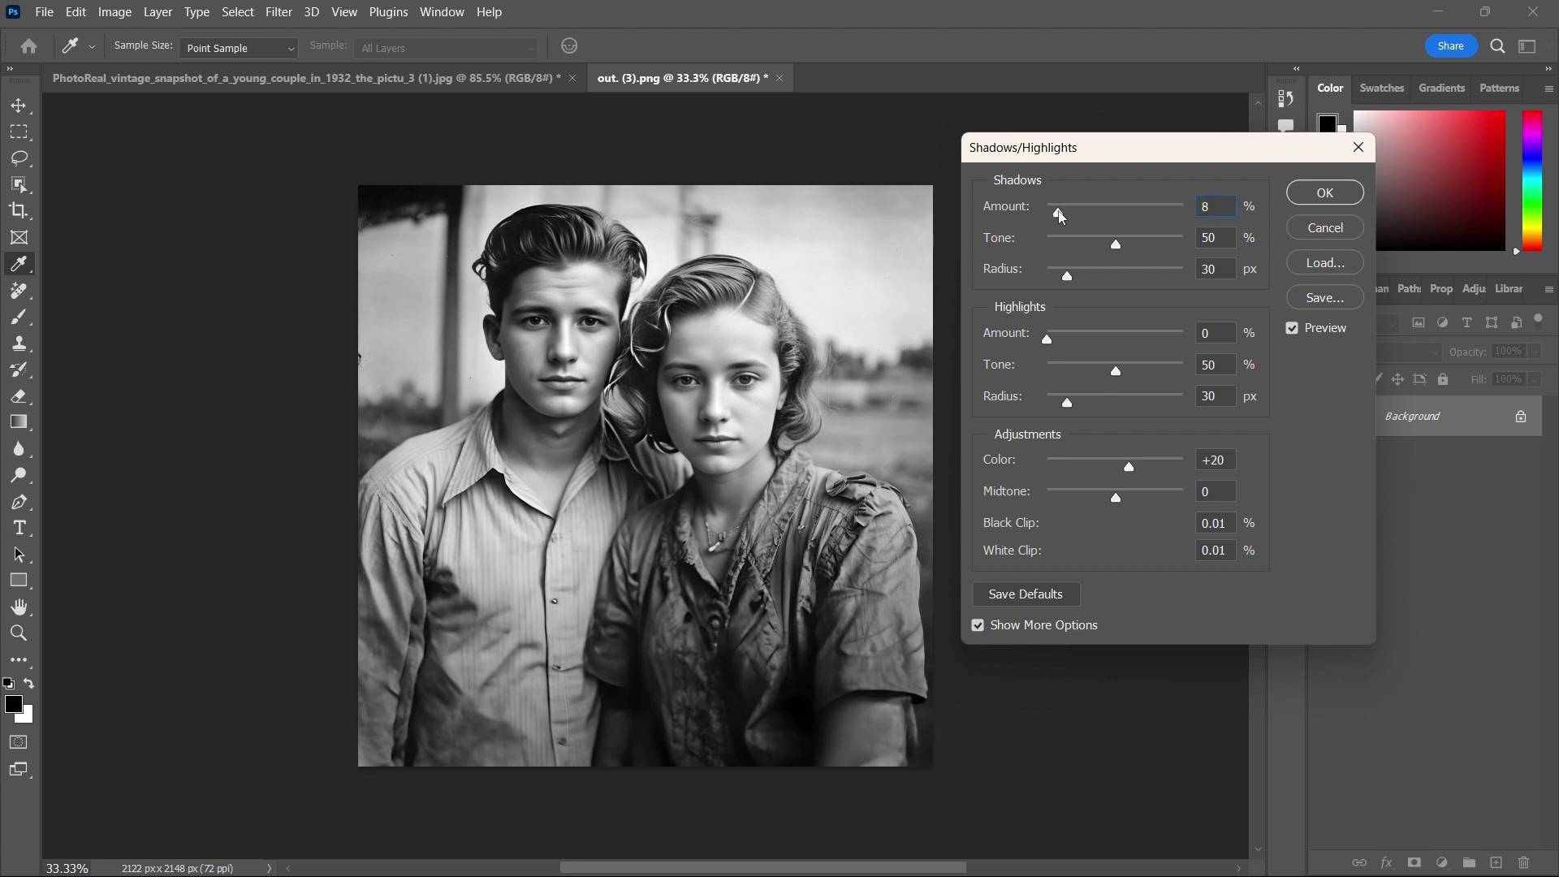
{"action": "left_click", "coordinate": [1087, 245]}
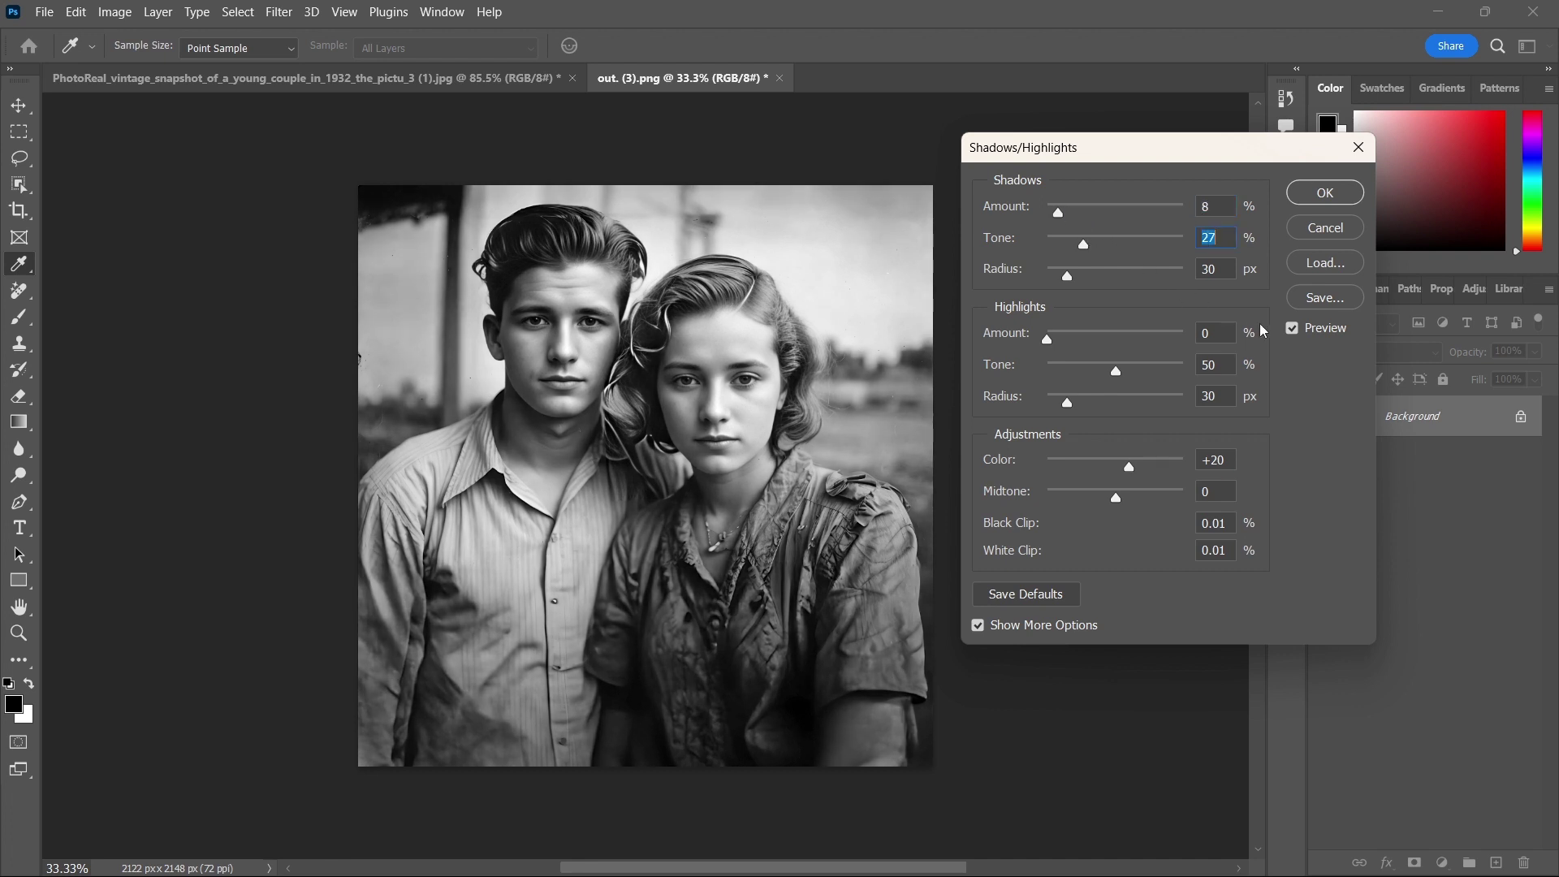
{"action": "left_click", "coordinate": [1291, 330]}
Set the highlights amount to 17%, compare the photo with and without the adjustment, and apply it.
{"action": "left_click_drag", "start_coordinate": [1049, 342], "coordinate": [1139, 348]}
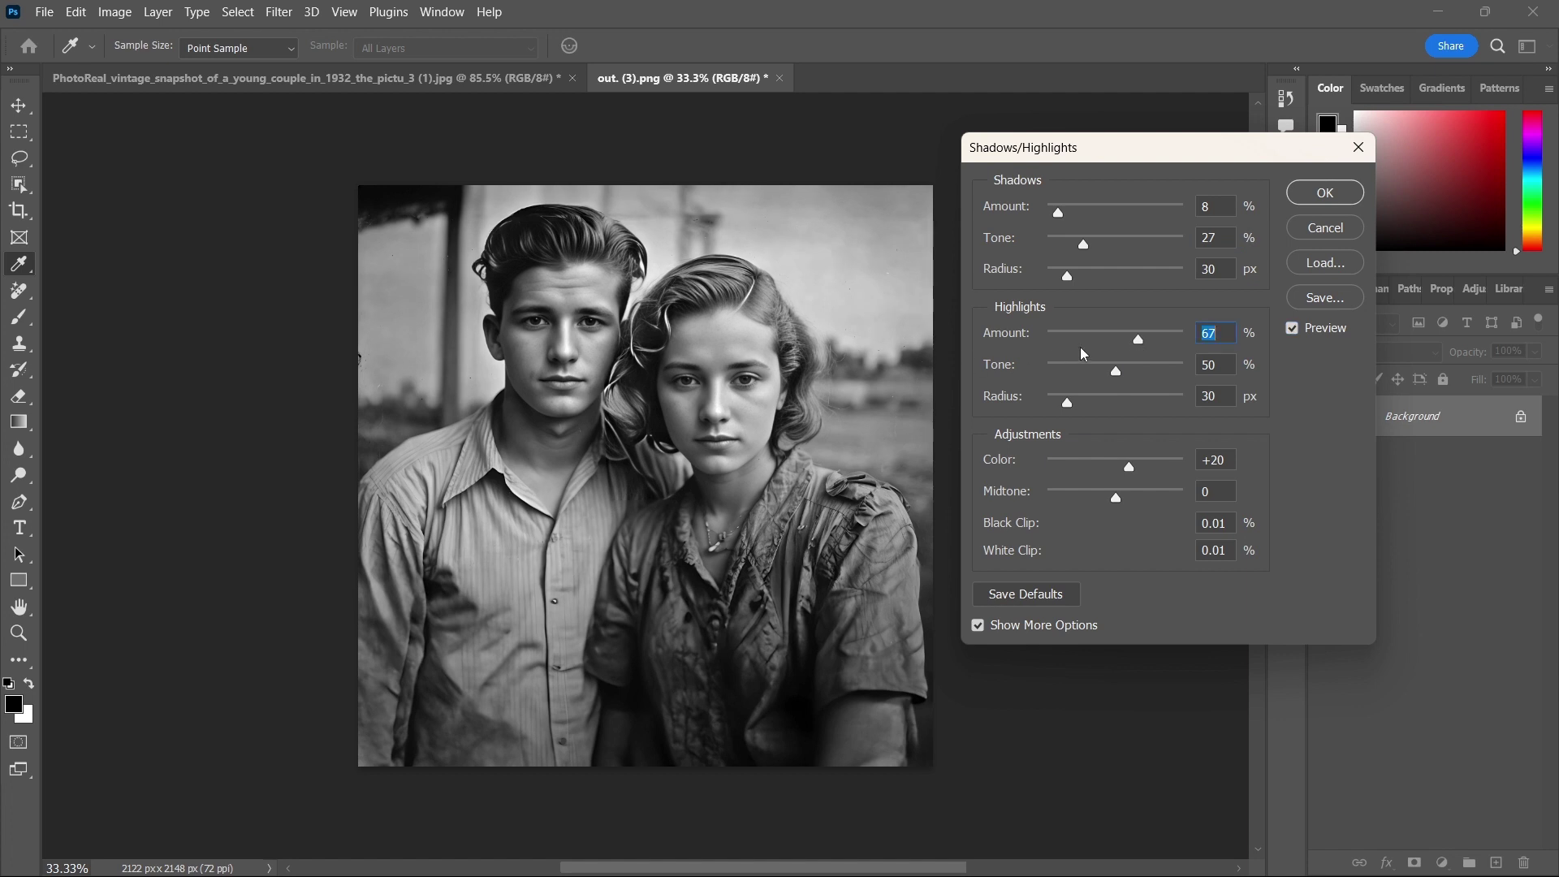
{"action": "left_click_drag", "start_coordinate": [1103, 344], "coordinate": [1074, 344]}
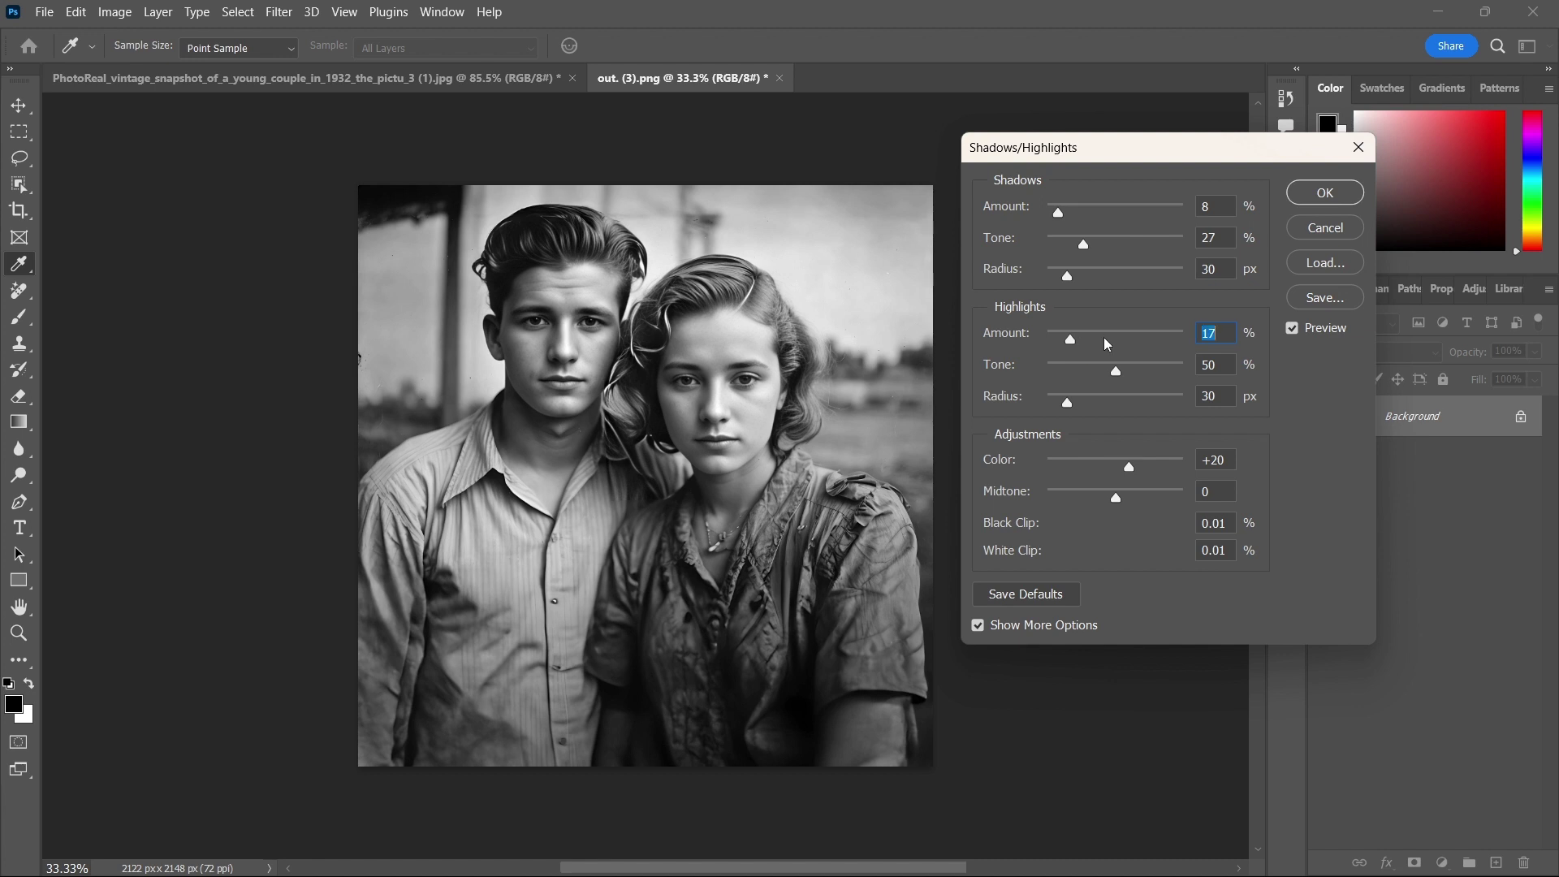
{"action": "left_click", "coordinate": [1292, 330]}
{"action": "left_click", "coordinate": [1292, 331]}
{"action": "left_click", "coordinate": [1292, 330]}
{"action": "left_click", "coordinate": [1292, 330]}
{"action": "left_click", "coordinate": [1312, 195]}
{"action": "key", "text": "j"}
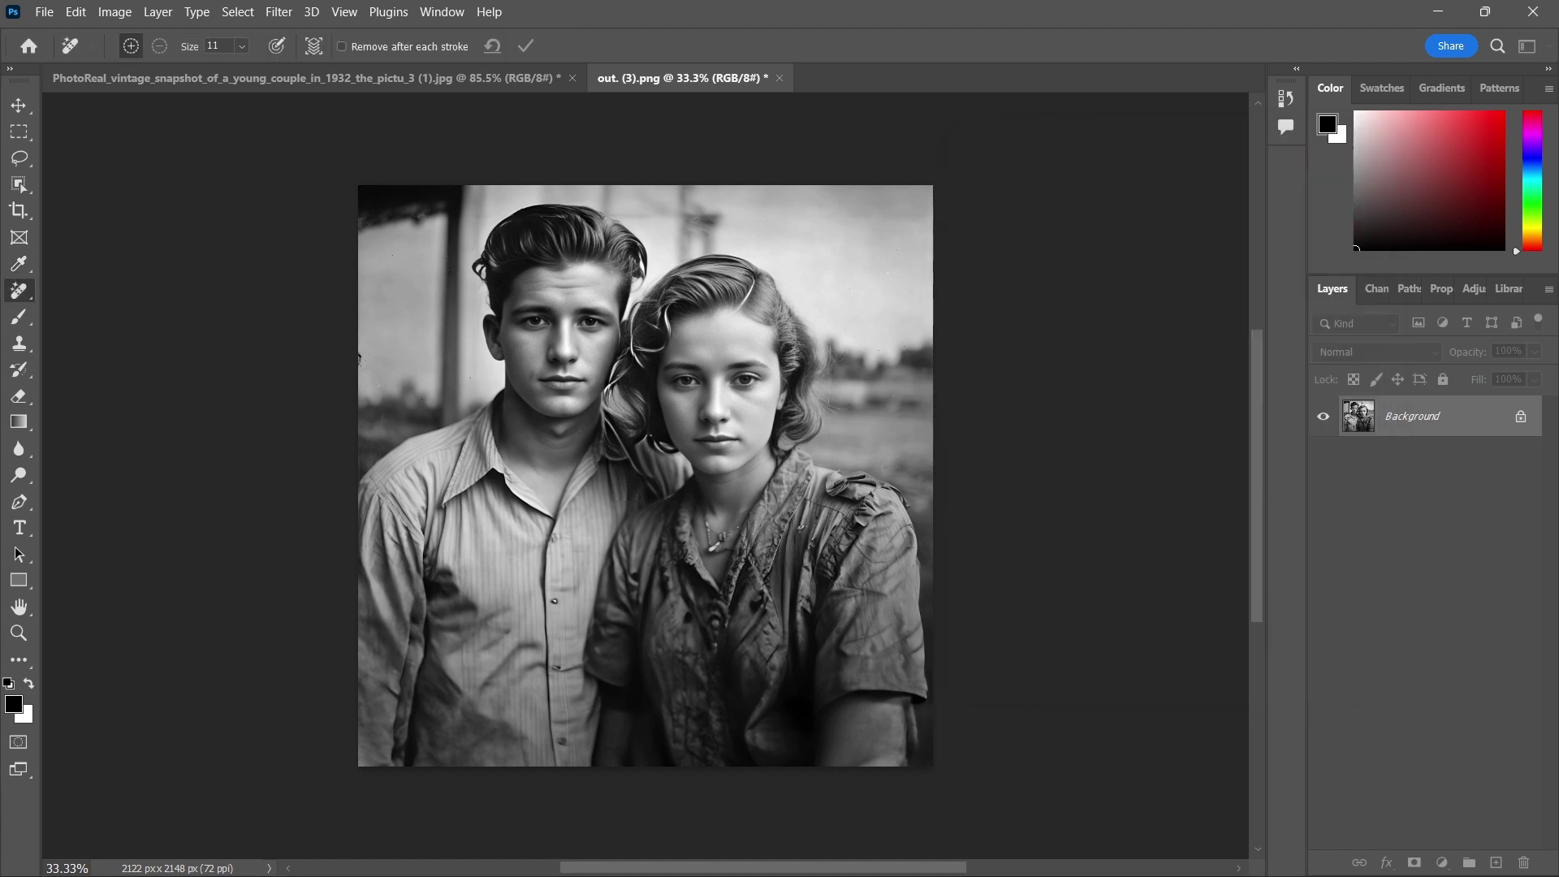
Quick-export the adjusted photo to Downloads as the PNG out. (3), replacing the existing file.
{"action": "left_click", "coordinate": [44, 12]}
{"action": "mouse_move", "coordinate": [221, 359]}
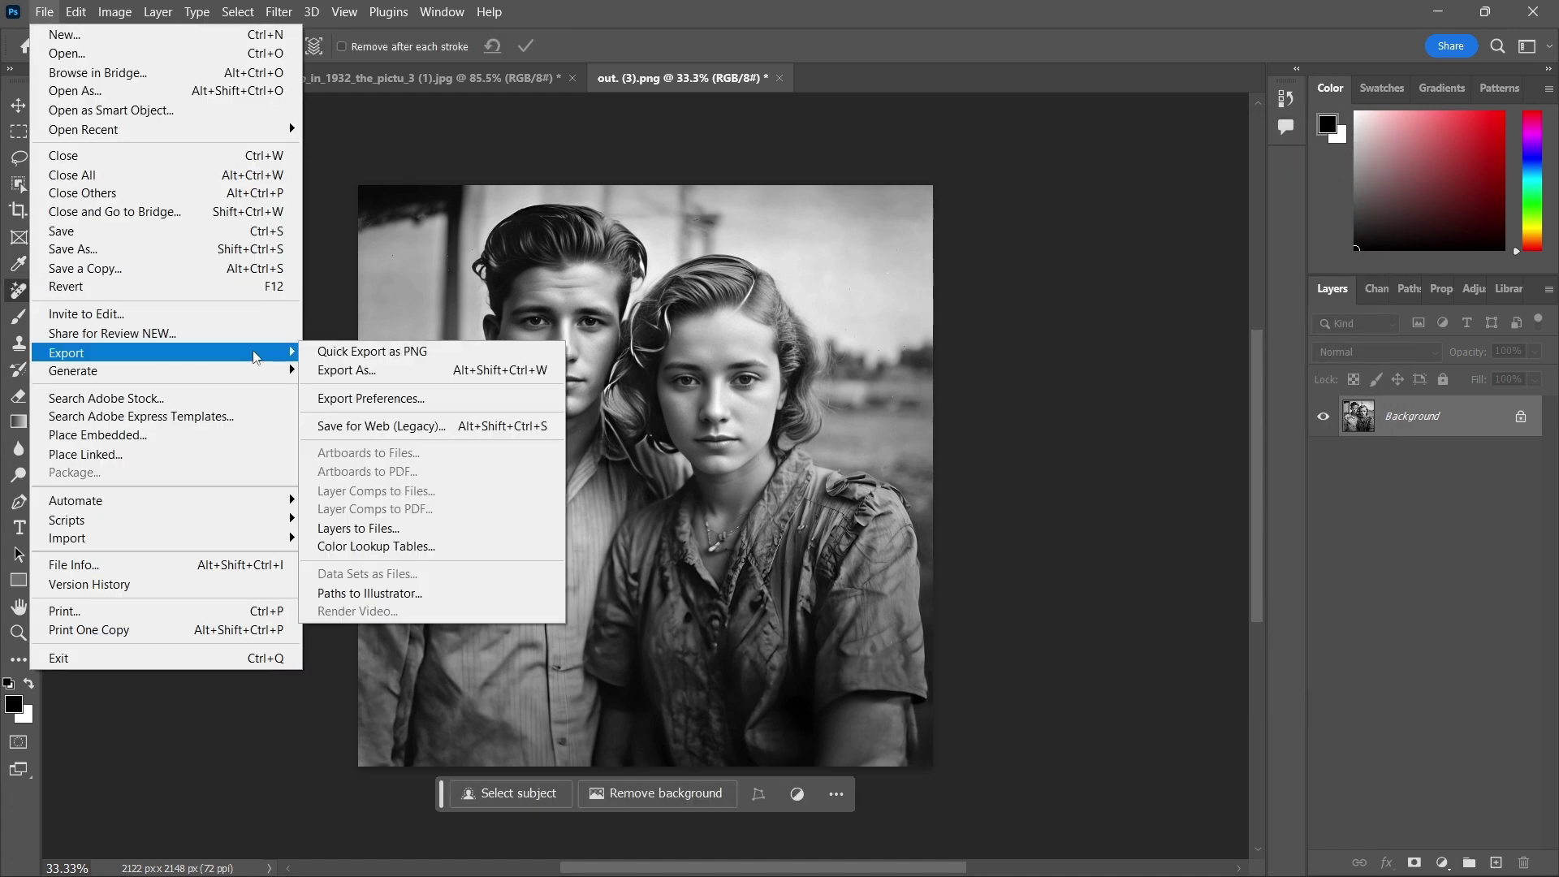
{"action": "left_click", "coordinate": [360, 355]}
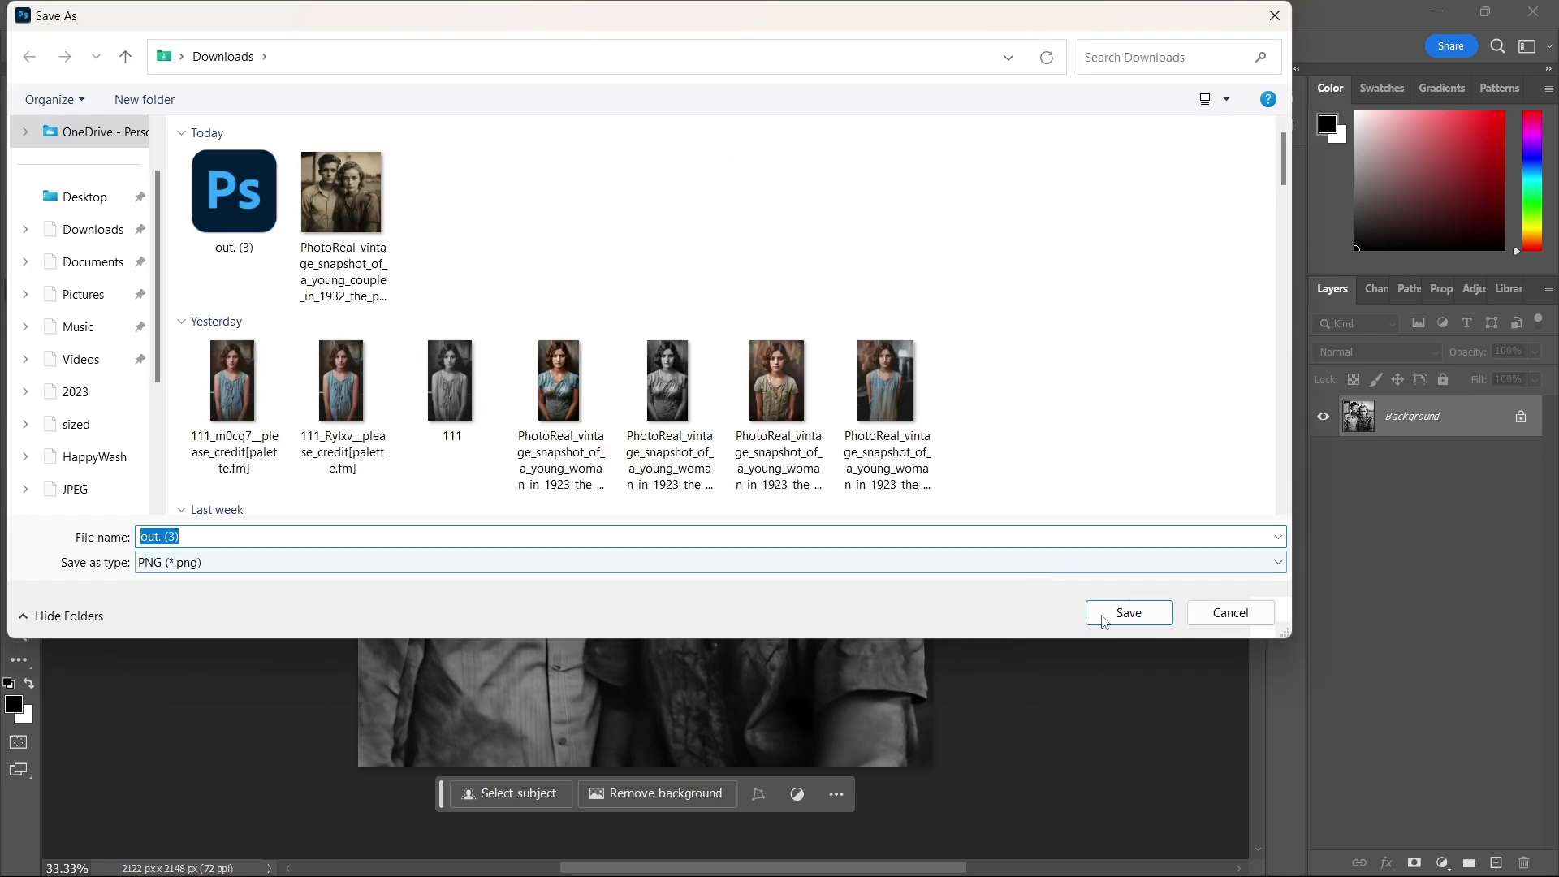
{"action": "left_click", "coordinate": [1112, 615]}
{"action": "left_click", "coordinate": [827, 451]}
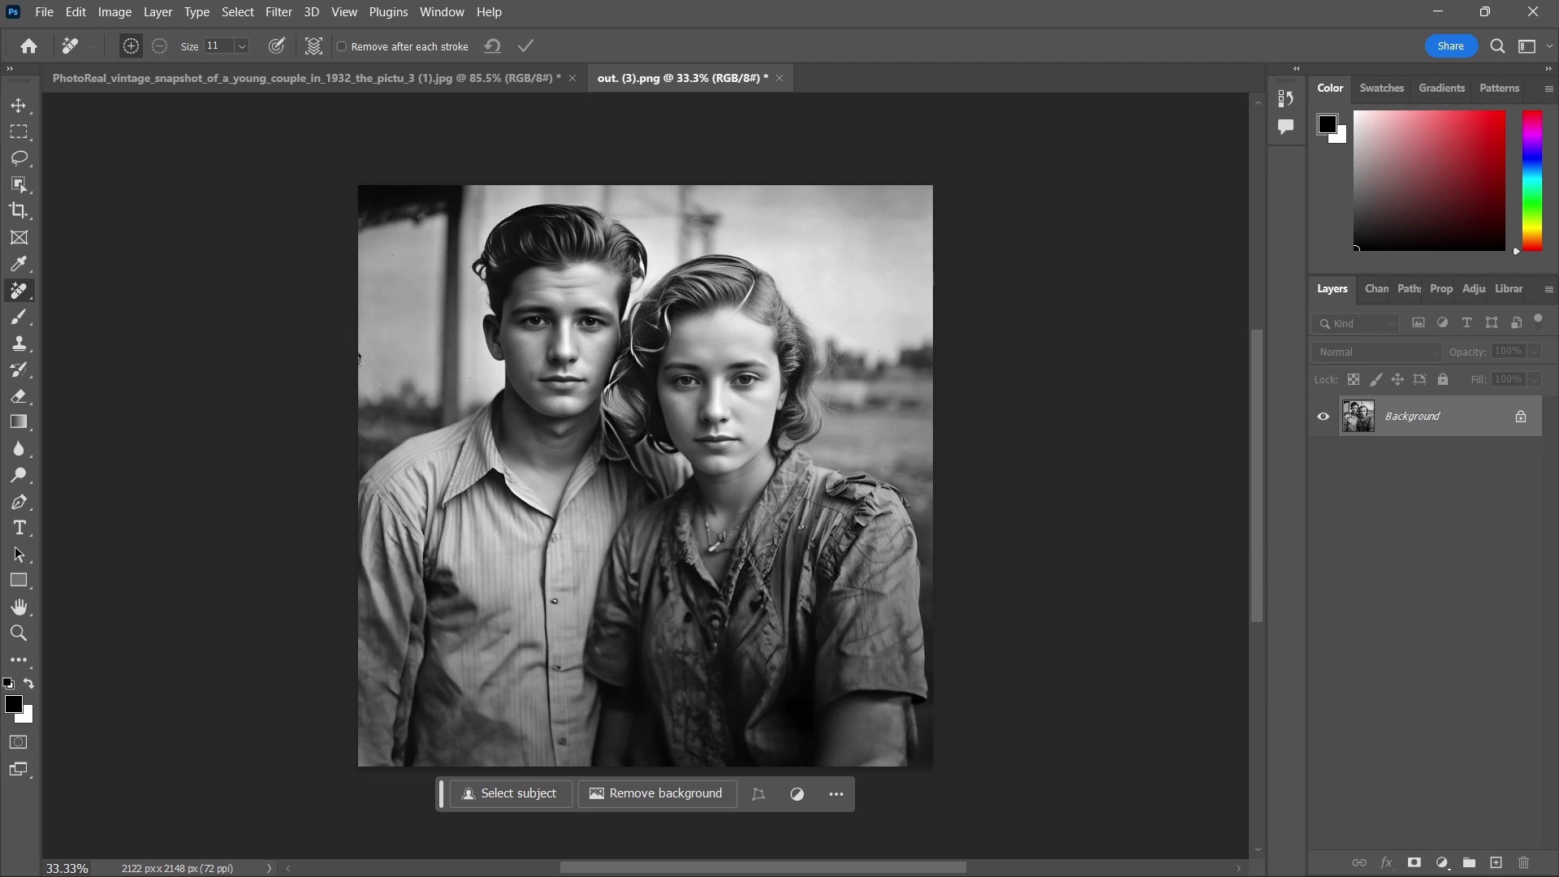
Switch to palette.fm in Chrome and upload the exported black-and-white photo of the couple from Downloads.
{"action": "key", "text": "alt+Tab"}
{"action": "key", "text": "alt+Tab"}
{"action": "key", "text": "alt+shift+Tab"}
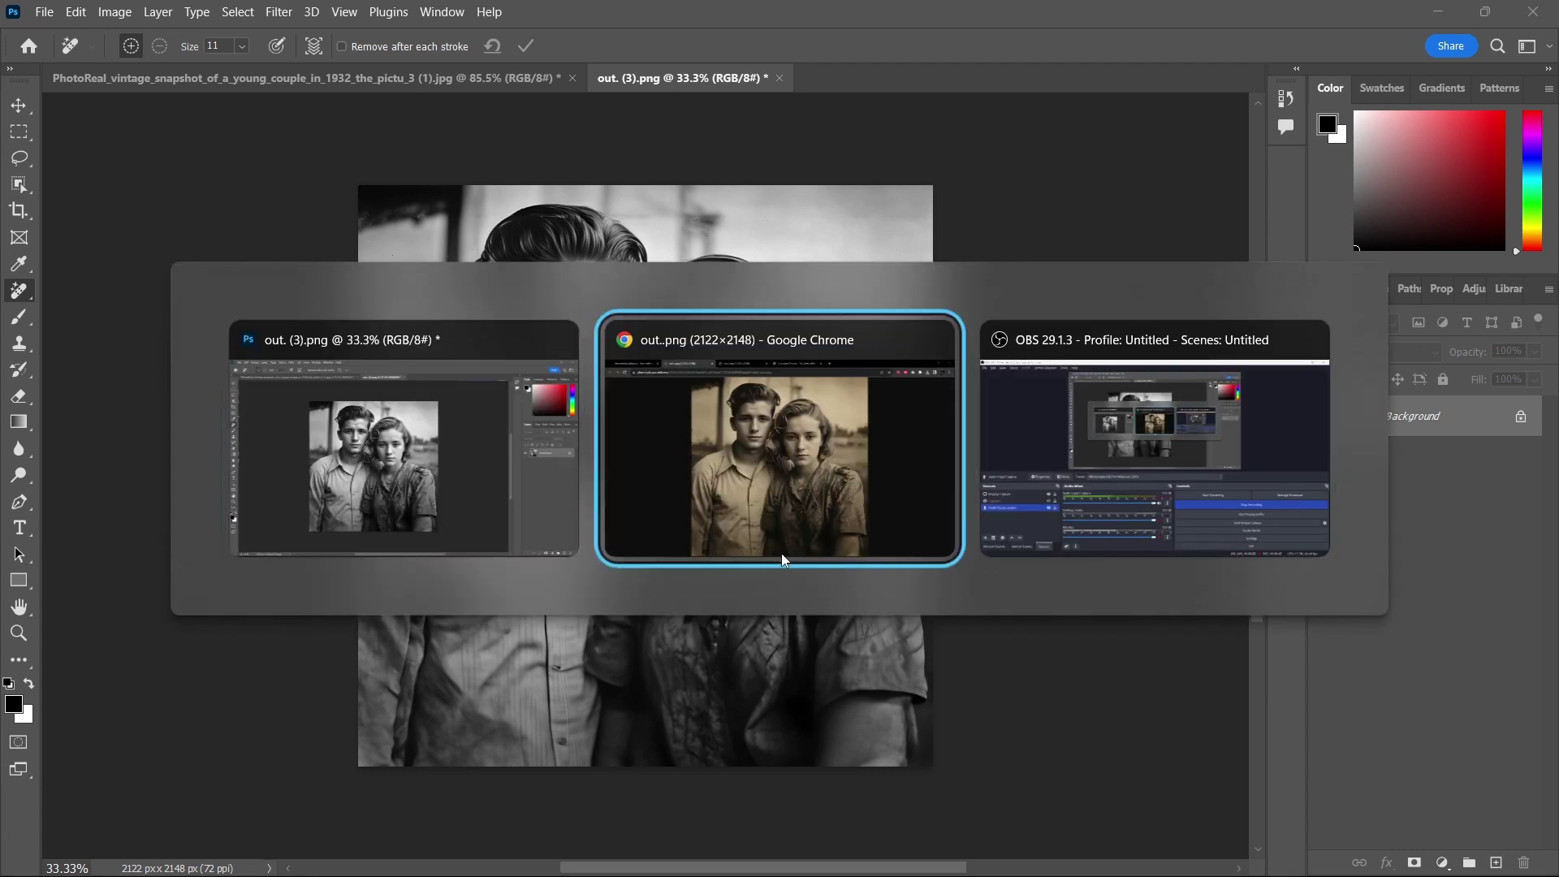
{"action": "left_click", "coordinate": [769, 18]}
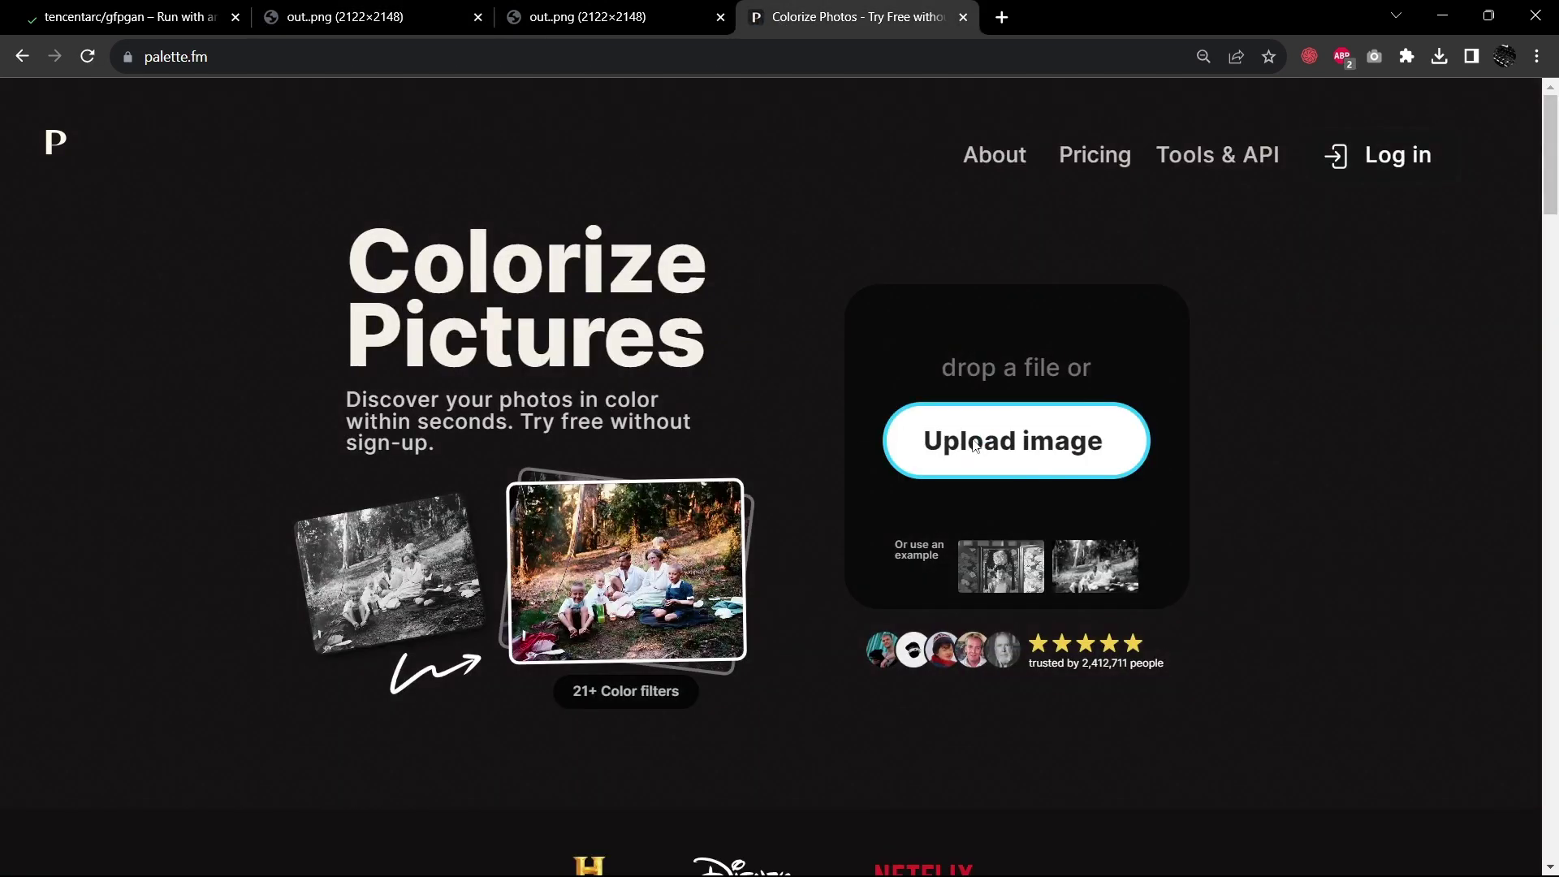
{"action": "left_click", "coordinate": [976, 446]}
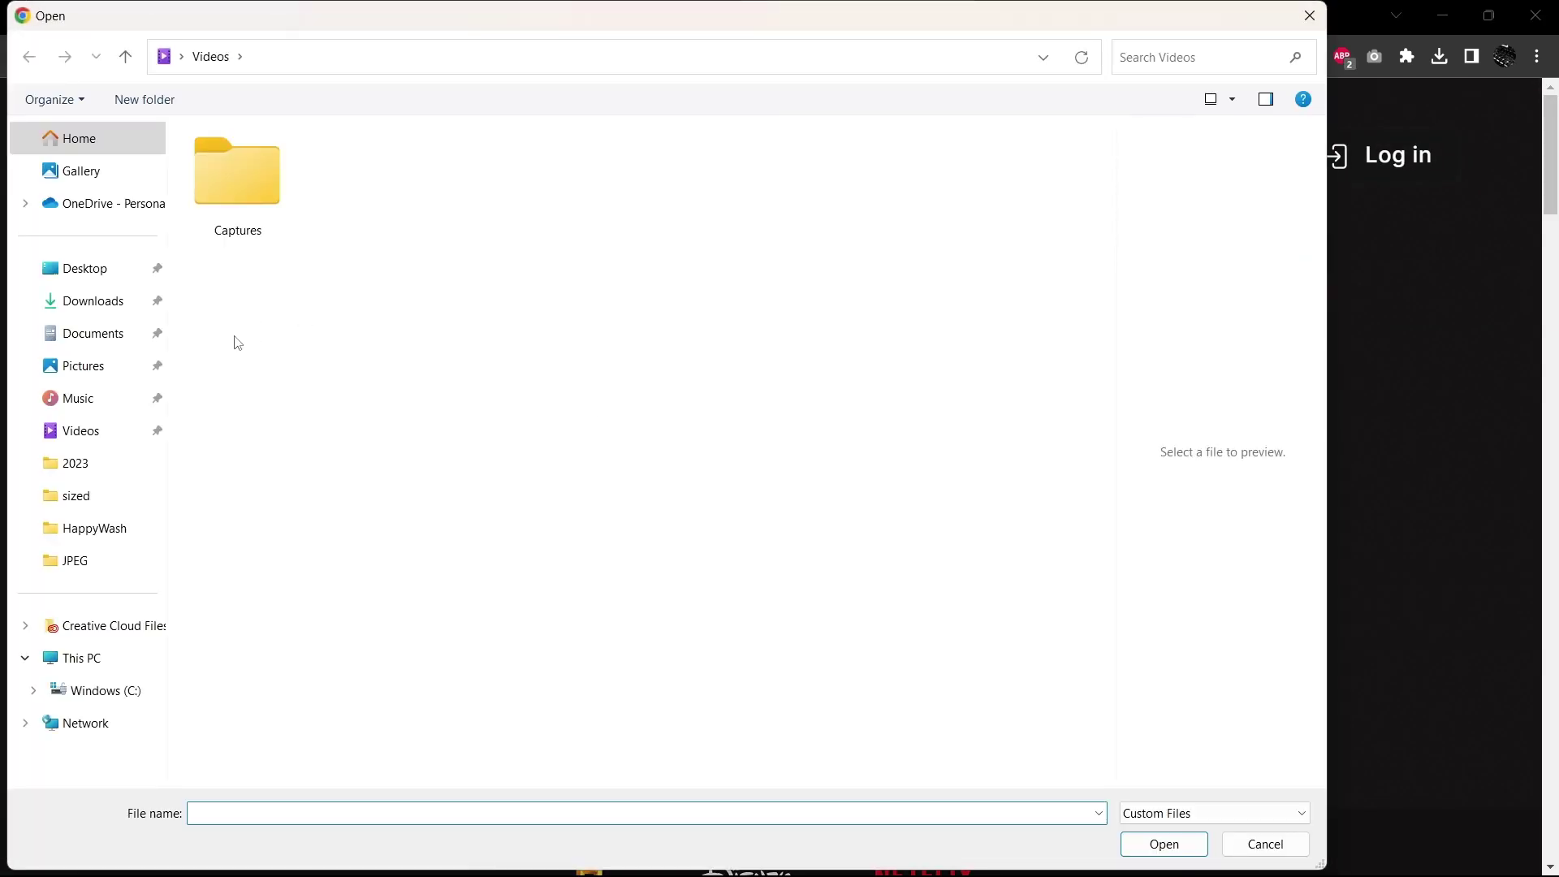
{"action": "left_click", "coordinate": [108, 300]}
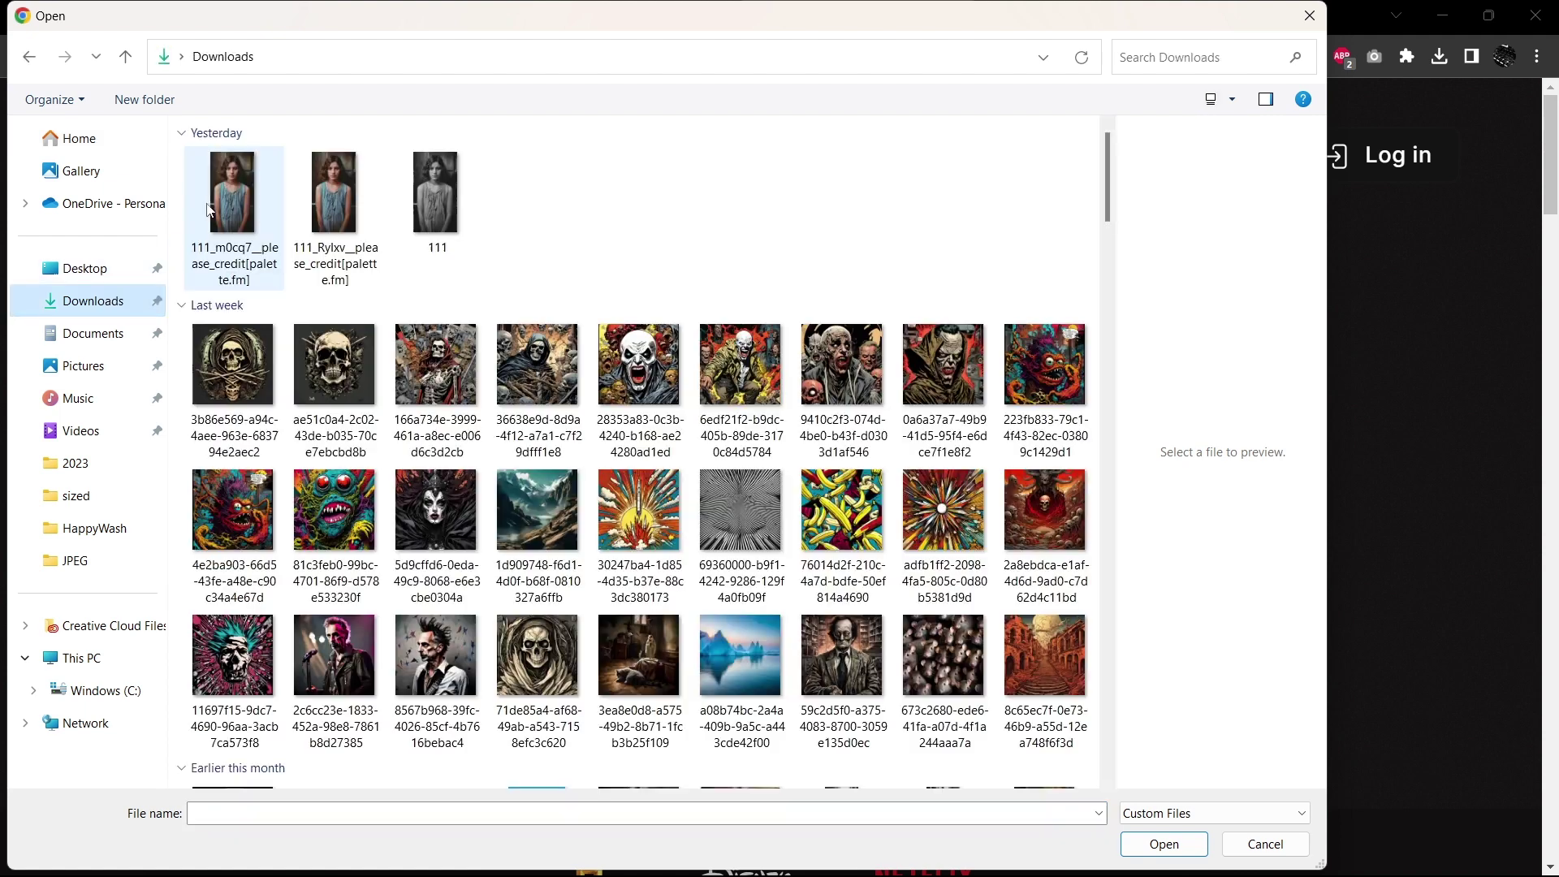
{"action": "double_click", "coordinate": [209, 209]}
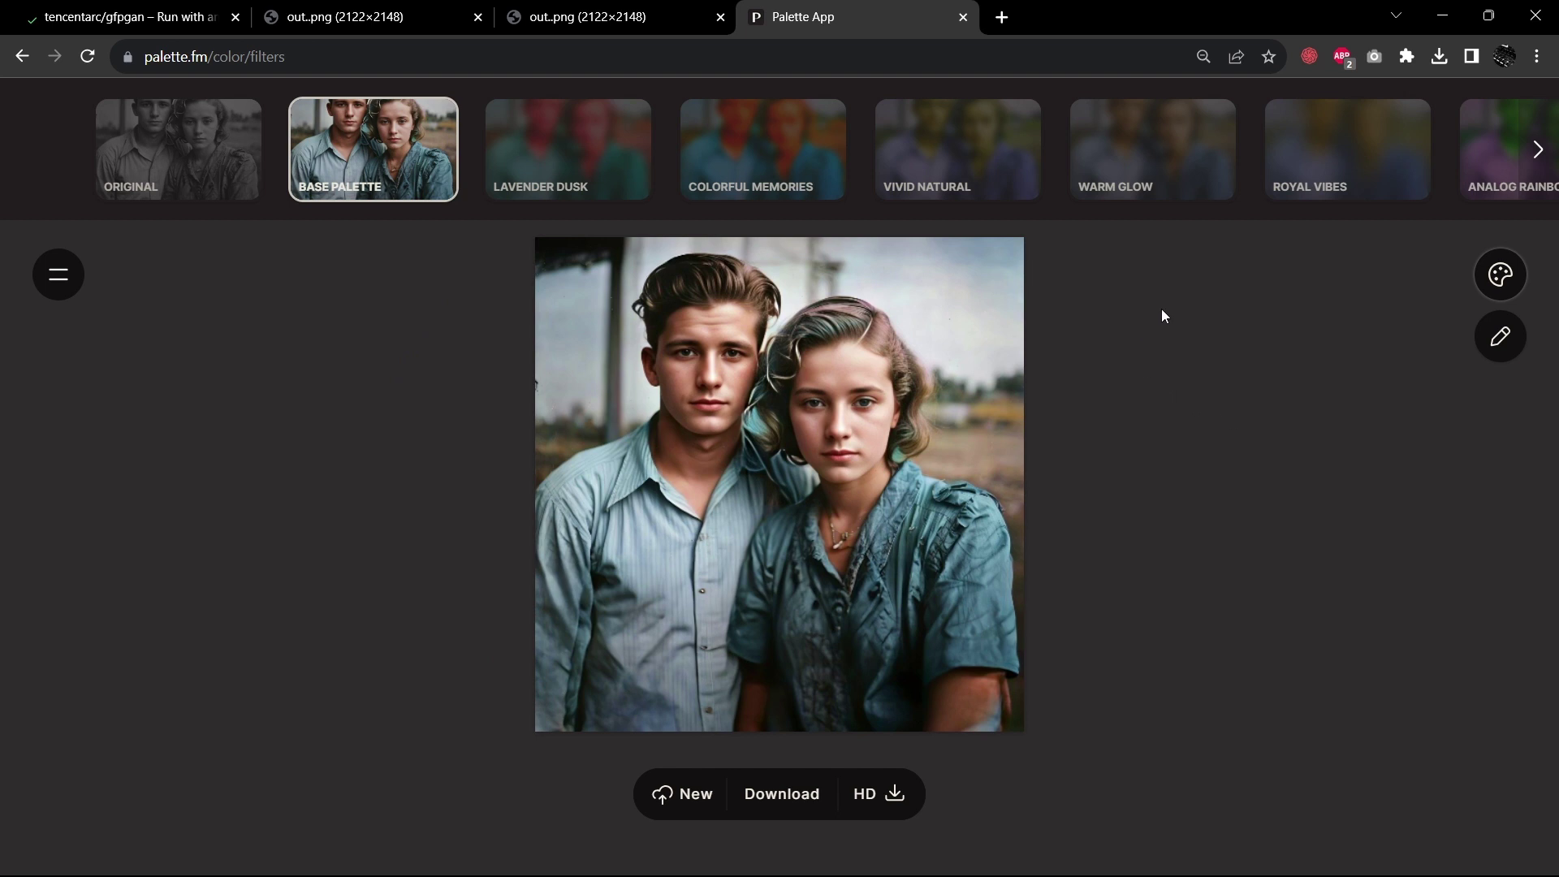
Colorize the photo with the Vivid Natural, Outdoor Vibes, Ambient Historic and Vintage Charm filters.
{"action": "left_click", "coordinate": [981, 163]}
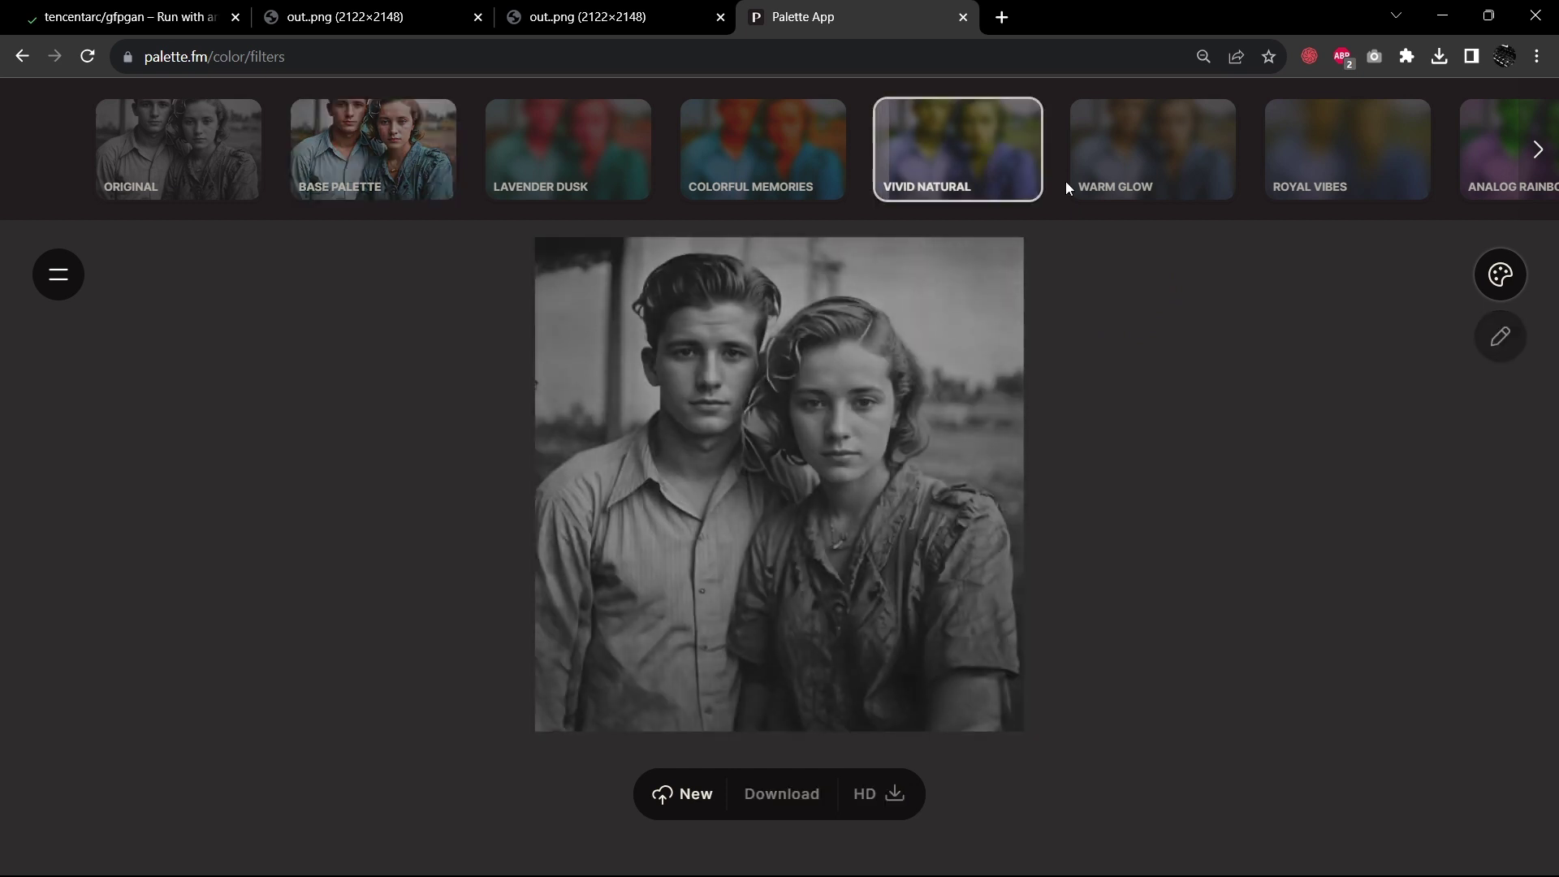
{"action": "left_click", "coordinate": [1533, 149]}
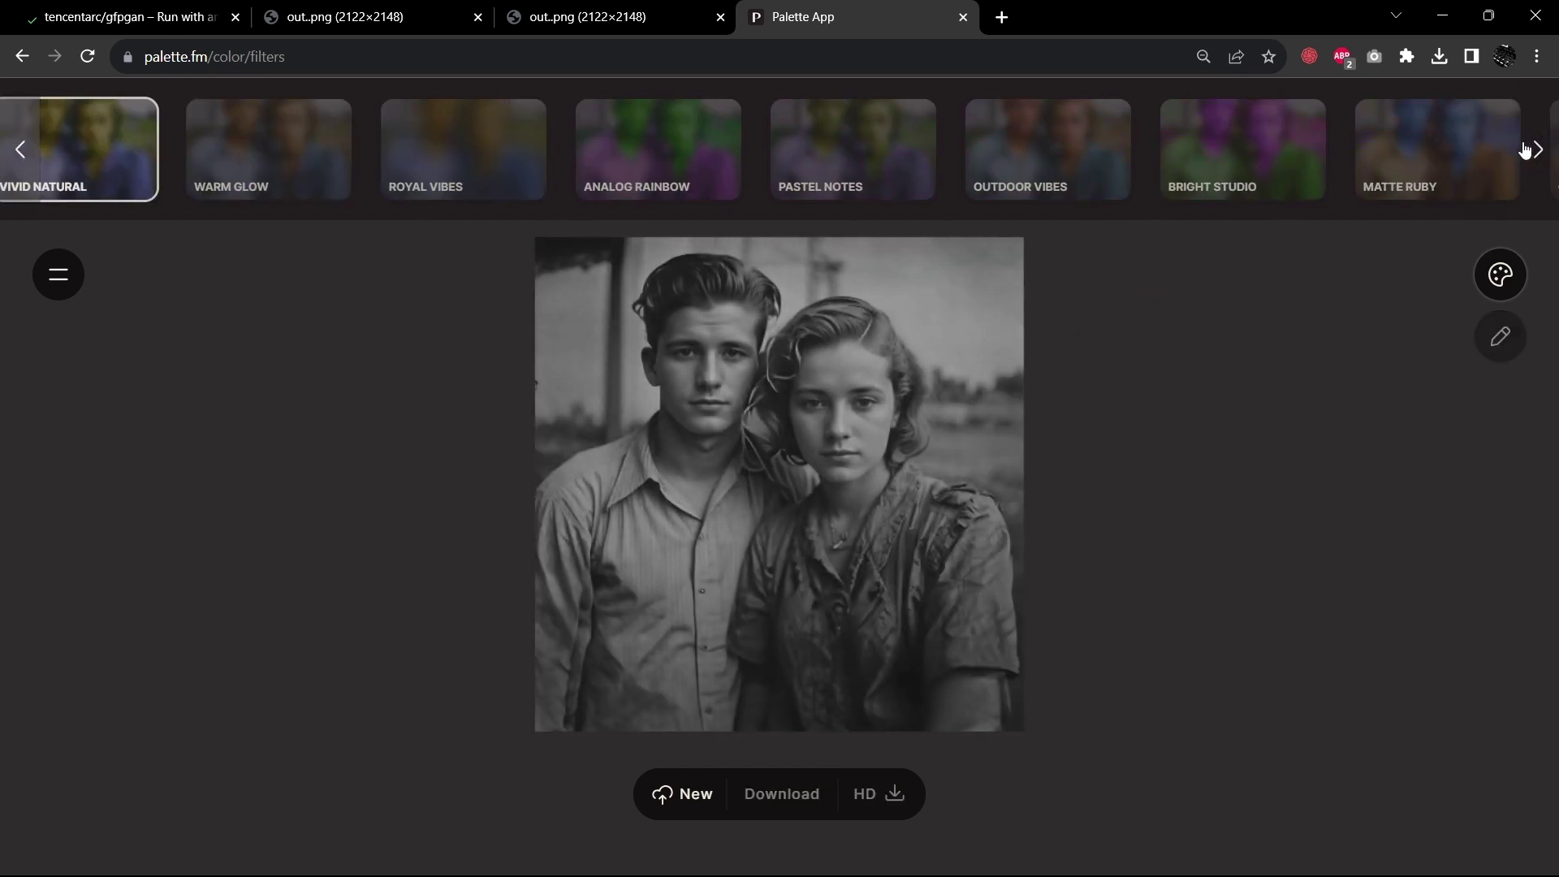
{"action": "left_click", "coordinate": [549, 156]}
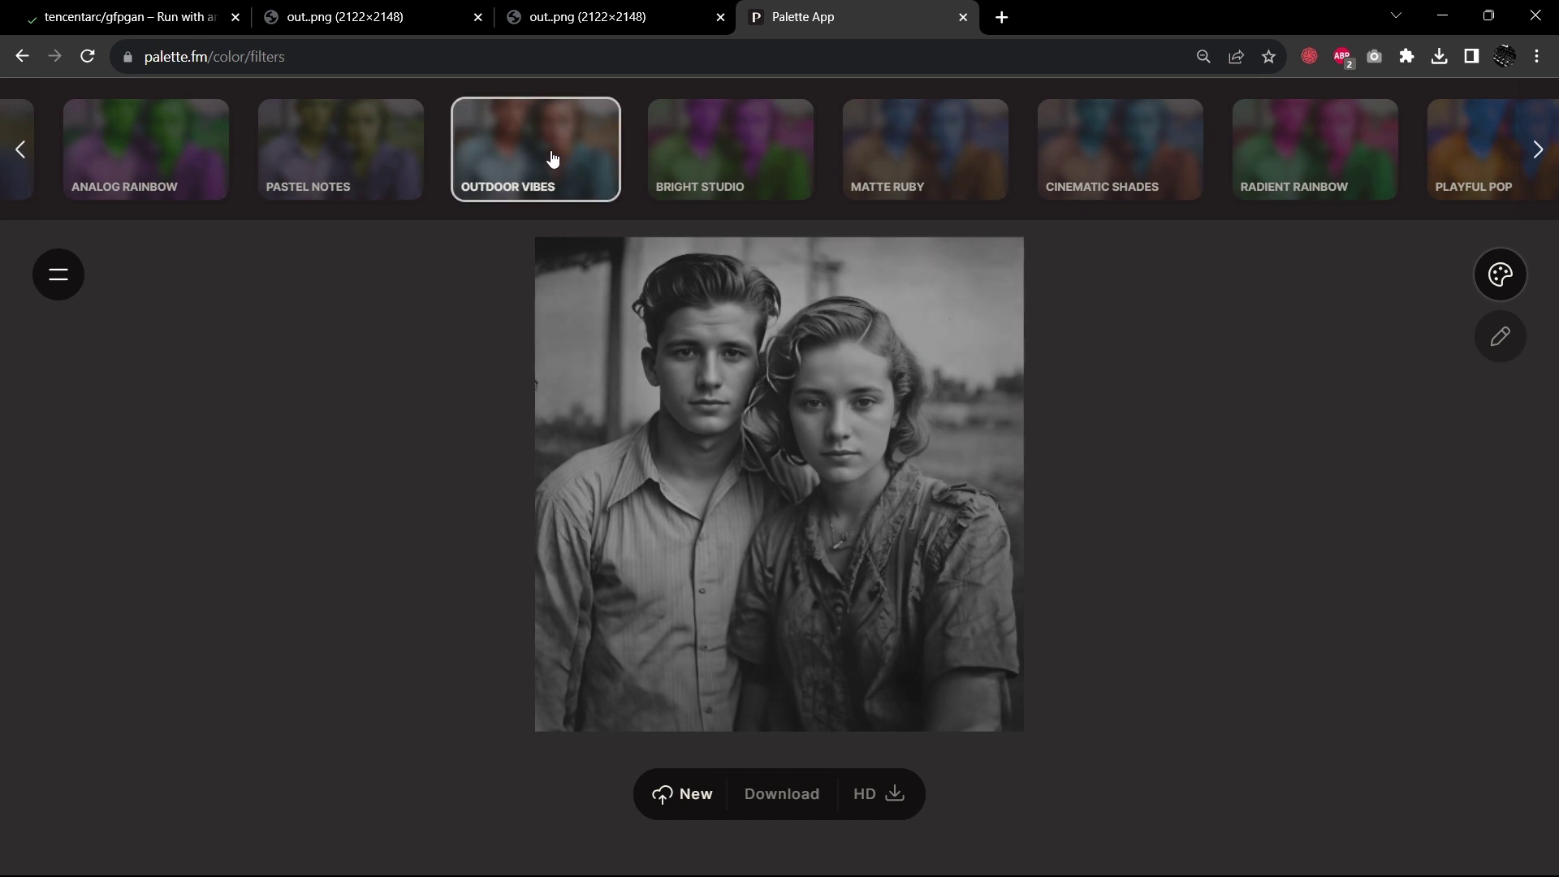
{"action": "left_click", "coordinate": [1537, 151]}
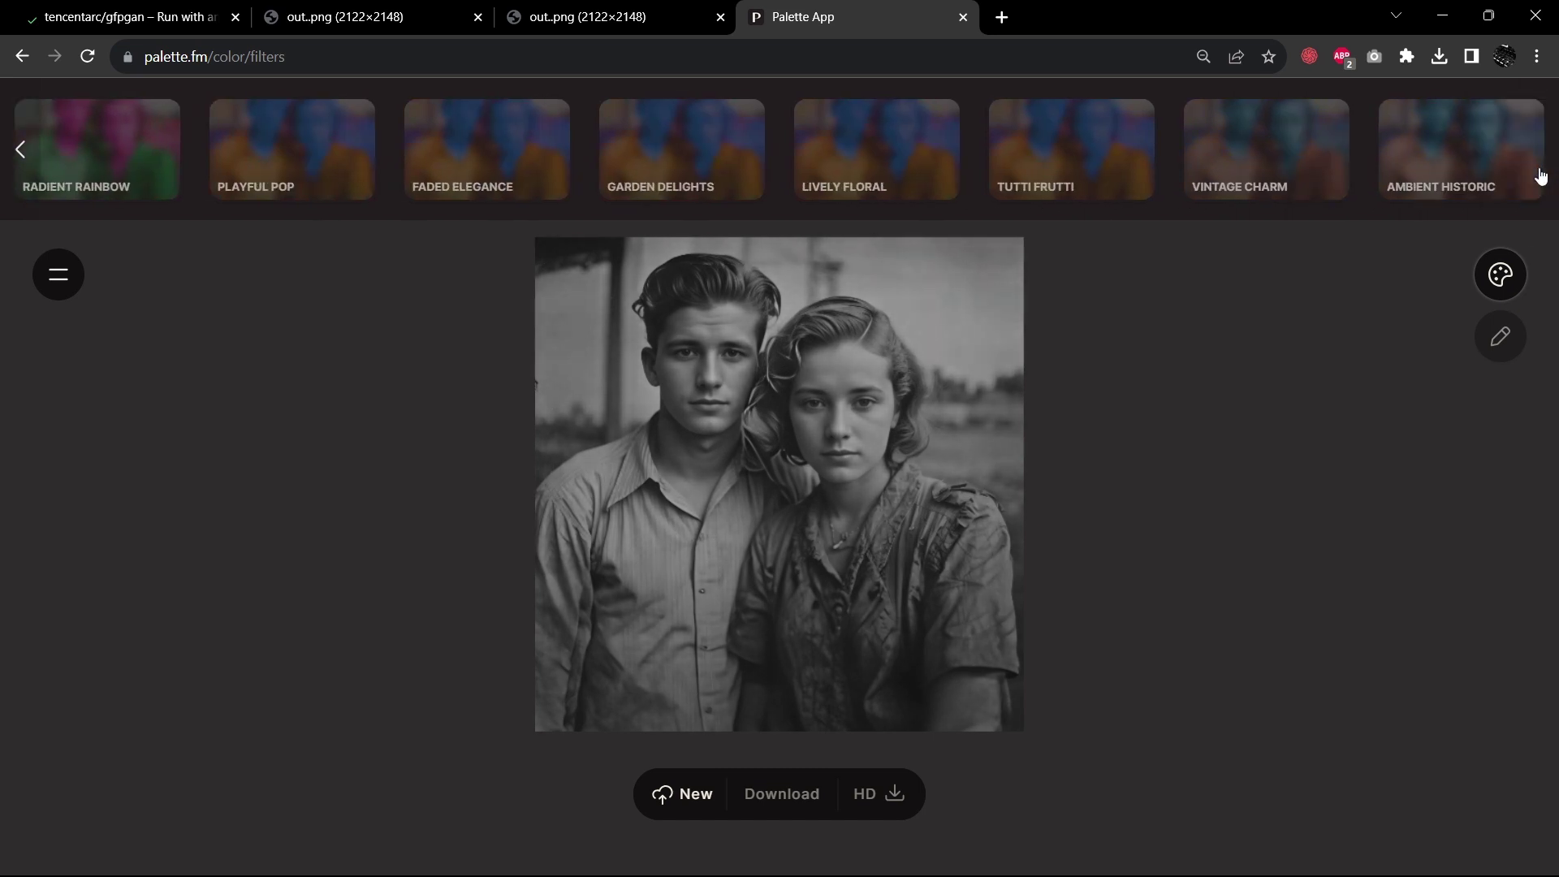
{"action": "left_click", "coordinate": [1453, 167]}
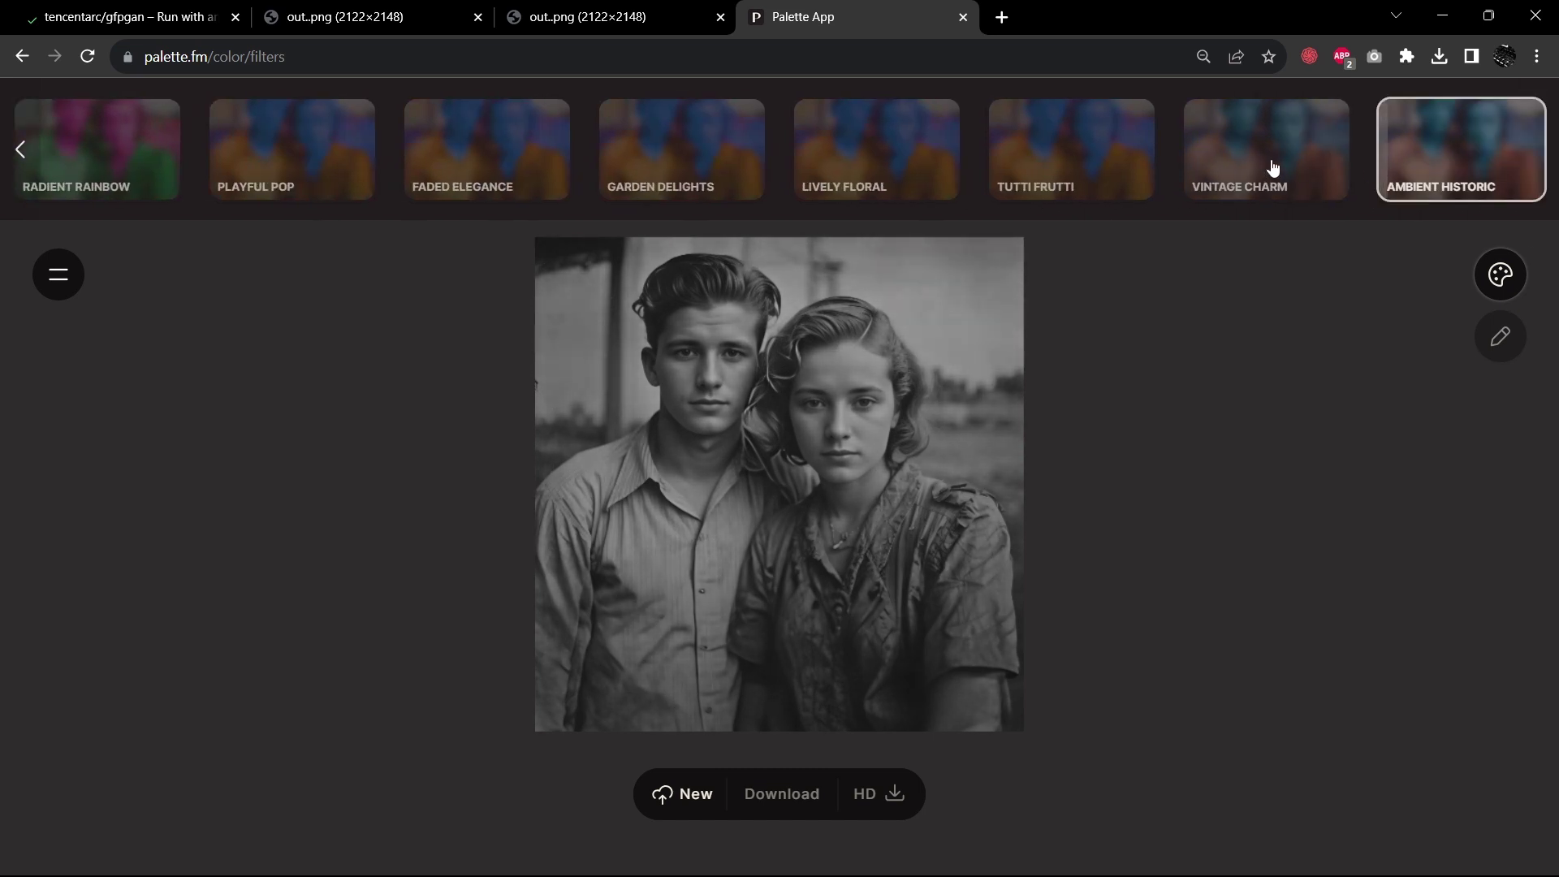
{"action": "left_click", "coordinate": [1271, 165]}
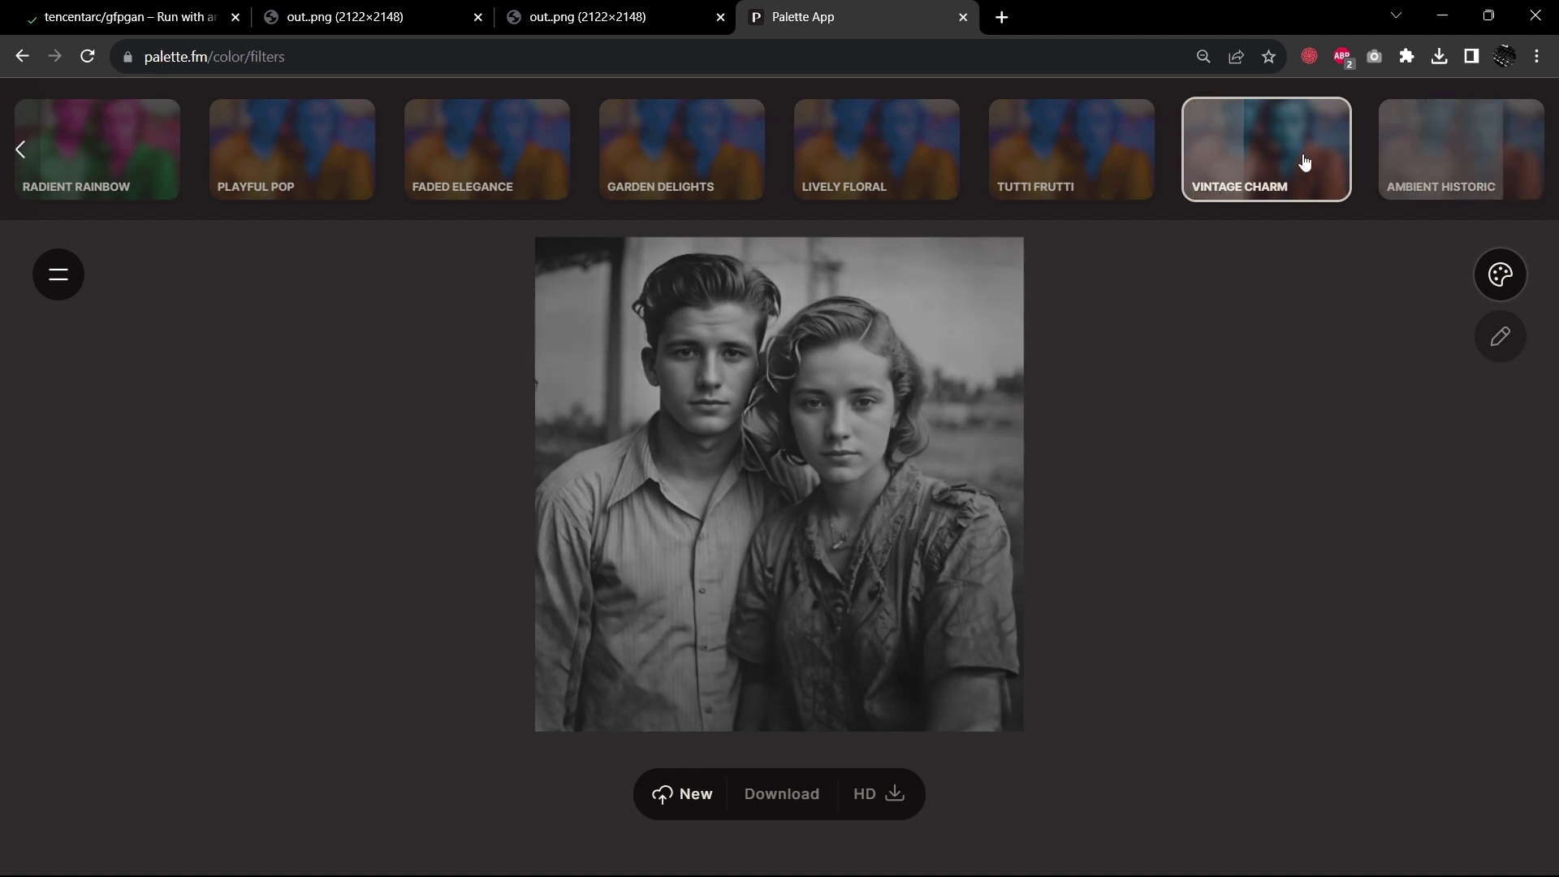
{"action": "left_click", "coordinate": [1380, 165]}
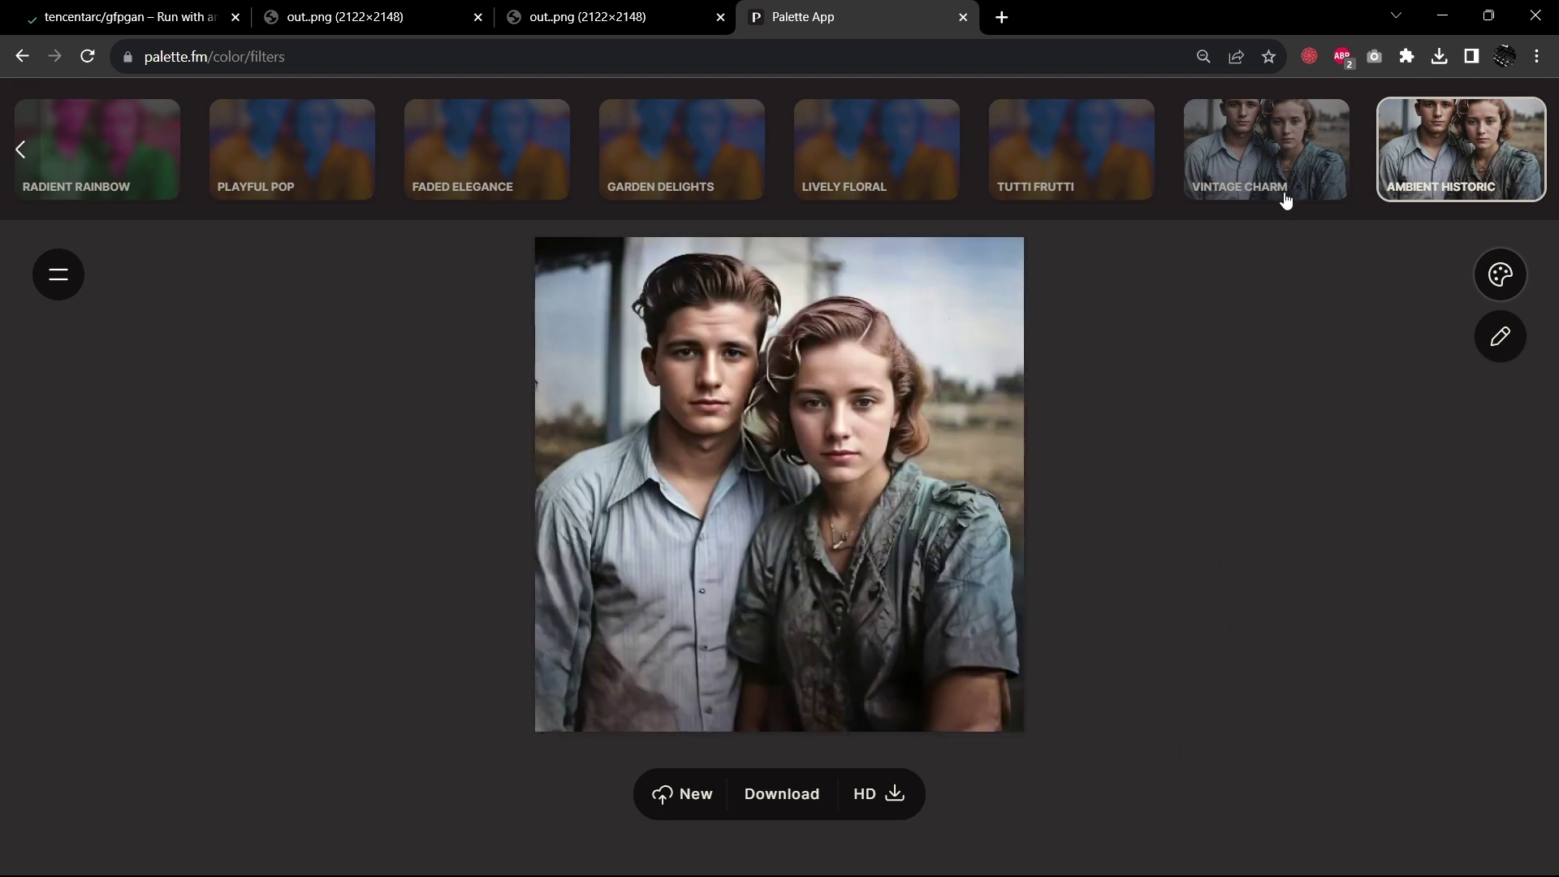
Compare the colorized versions of the photo across the Vintage Charm, Outdoor Vibes, Ambient Historic and Vivid Natural filters.
{"action": "left_click", "coordinate": [1262, 167]}
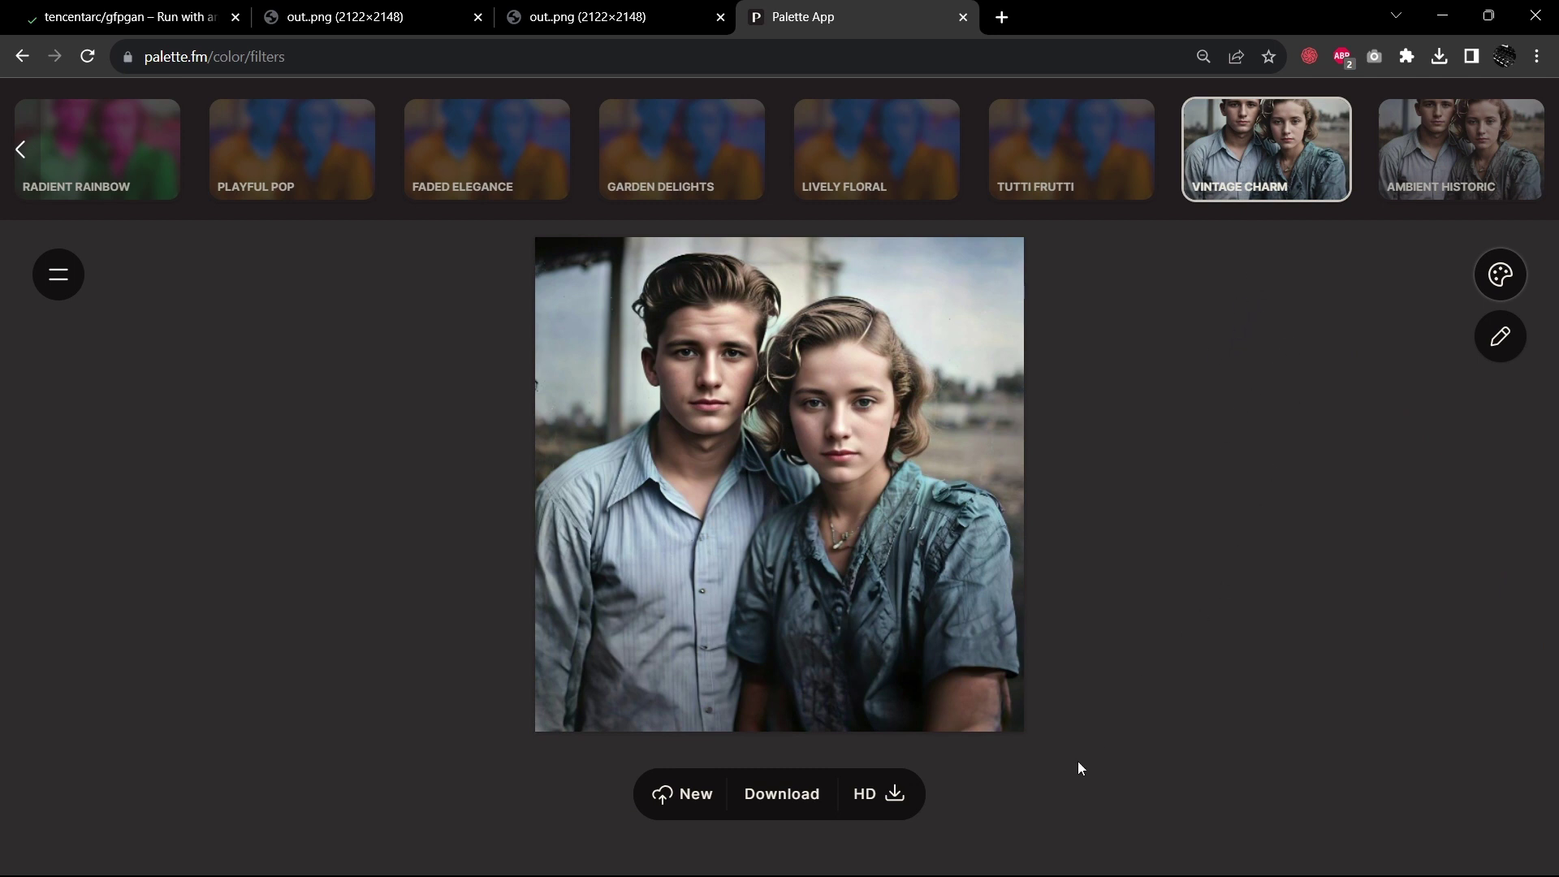
{"action": "left_click", "coordinate": [21, 150]}
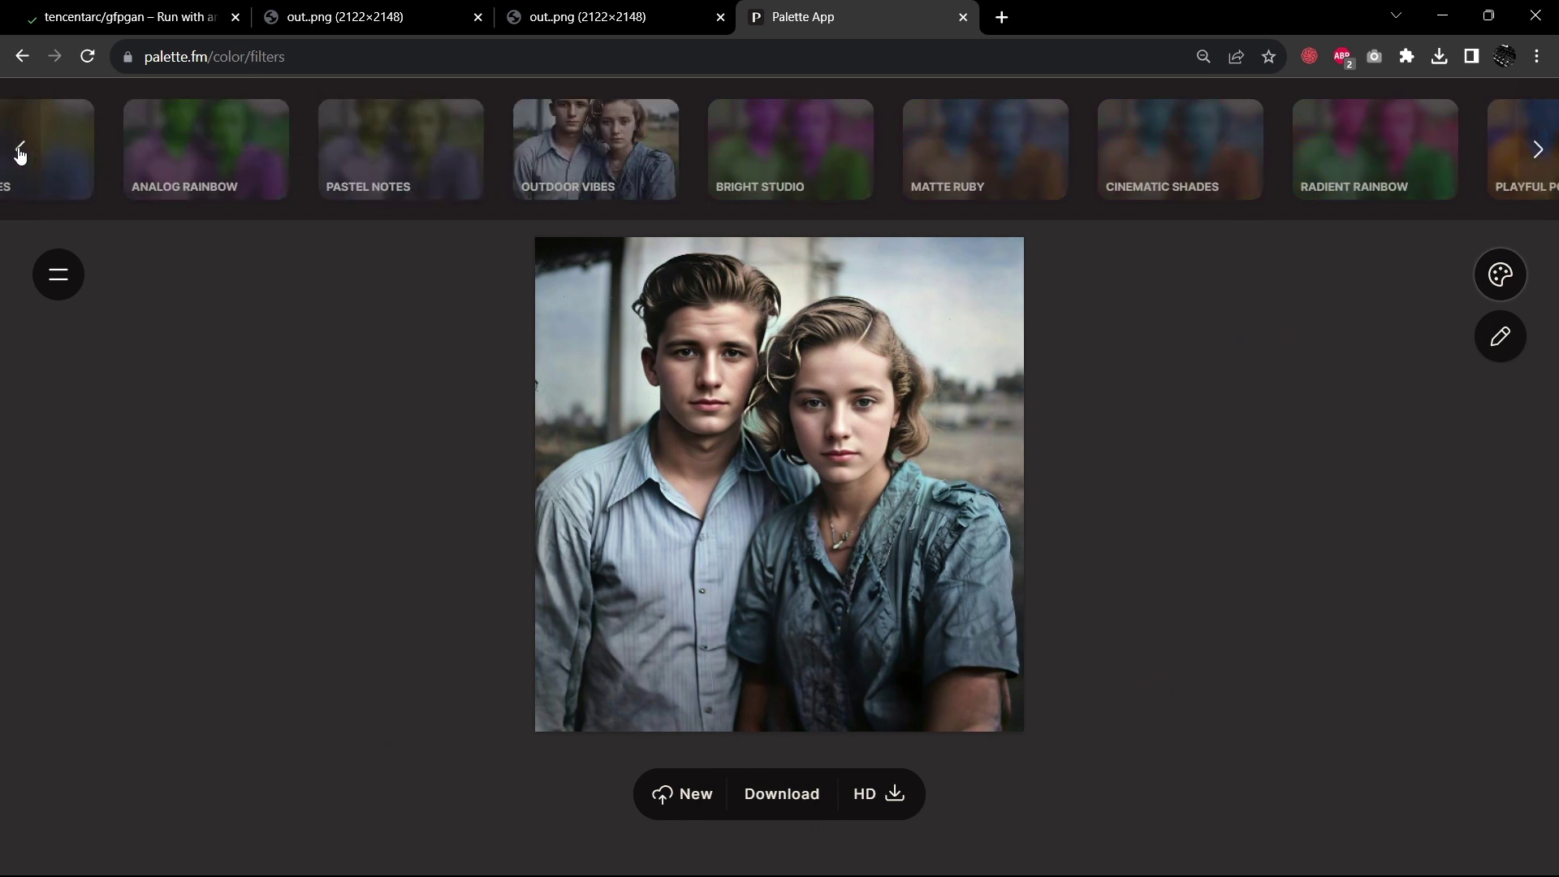
{"action": "left_click", "coordinate": [678, 165]}
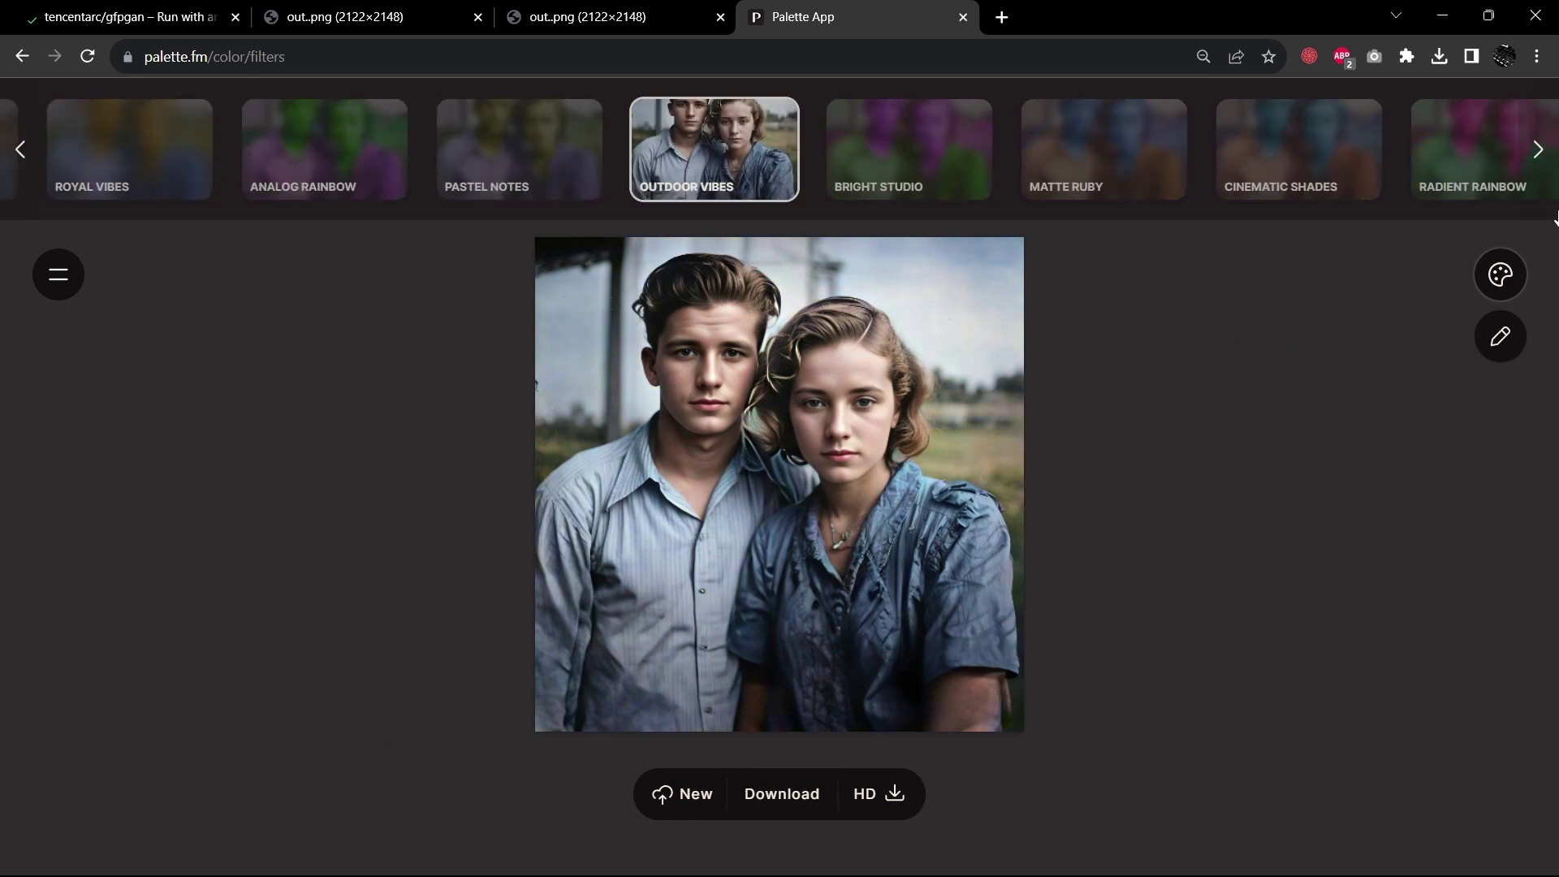
{"action": "left_click", "coordinate": [1543, 162]}
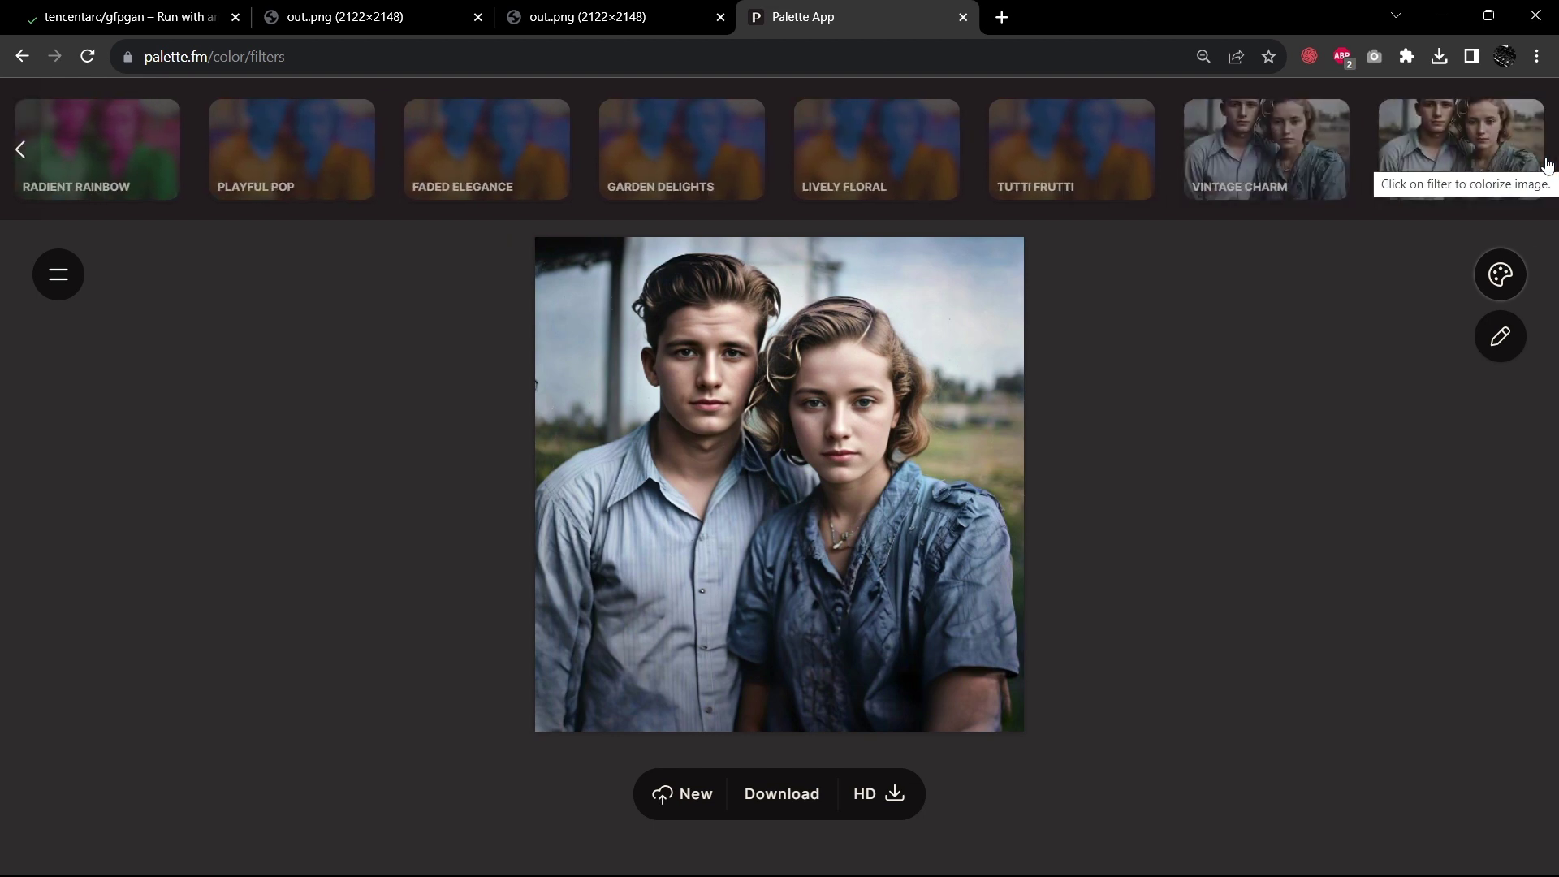
{"action": "left_click", "coordinate": [1481, 160]}
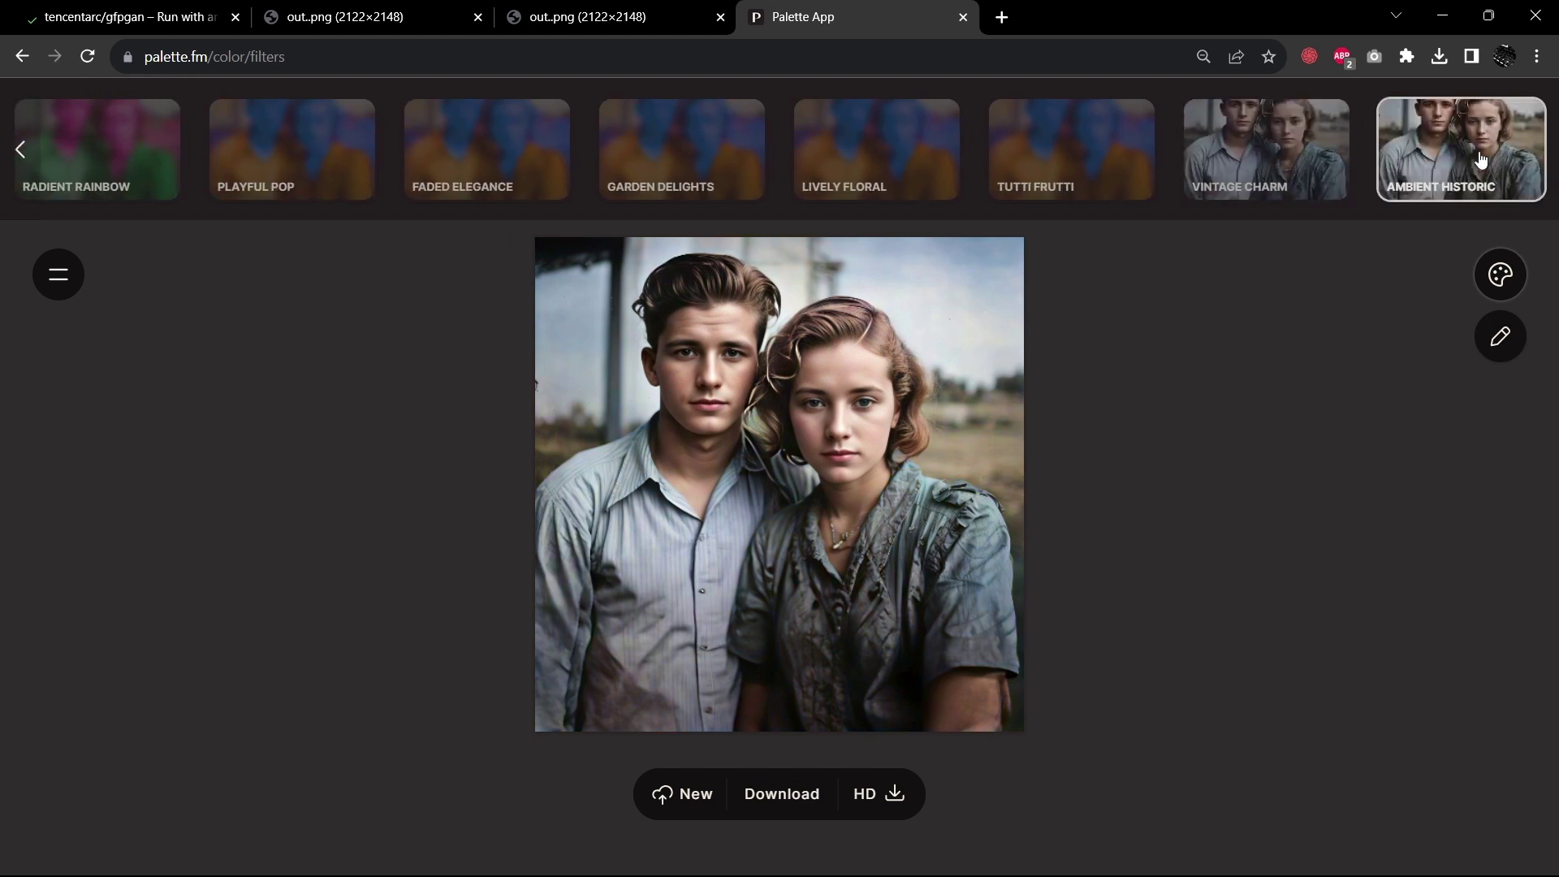
{"action": "left_click", "coordinate": [1266, 143]}
{"action": "scroll", "coordinate": [24, 177], "scroll_direction": "left", "scroll_amount": 10}
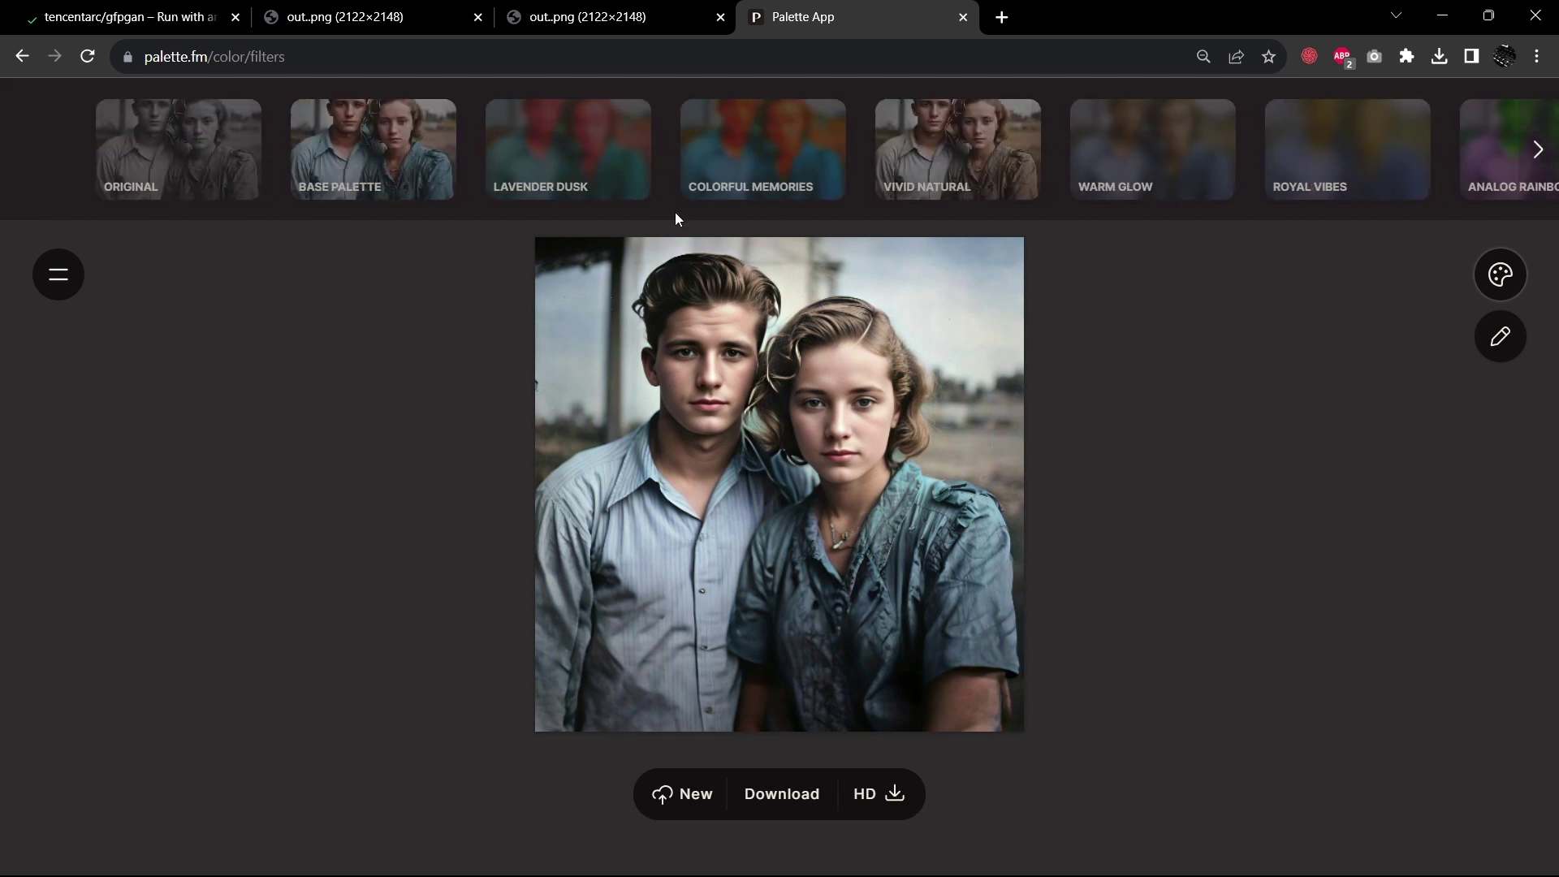
{"action": "left_click", "coordinate": [922, 169]}
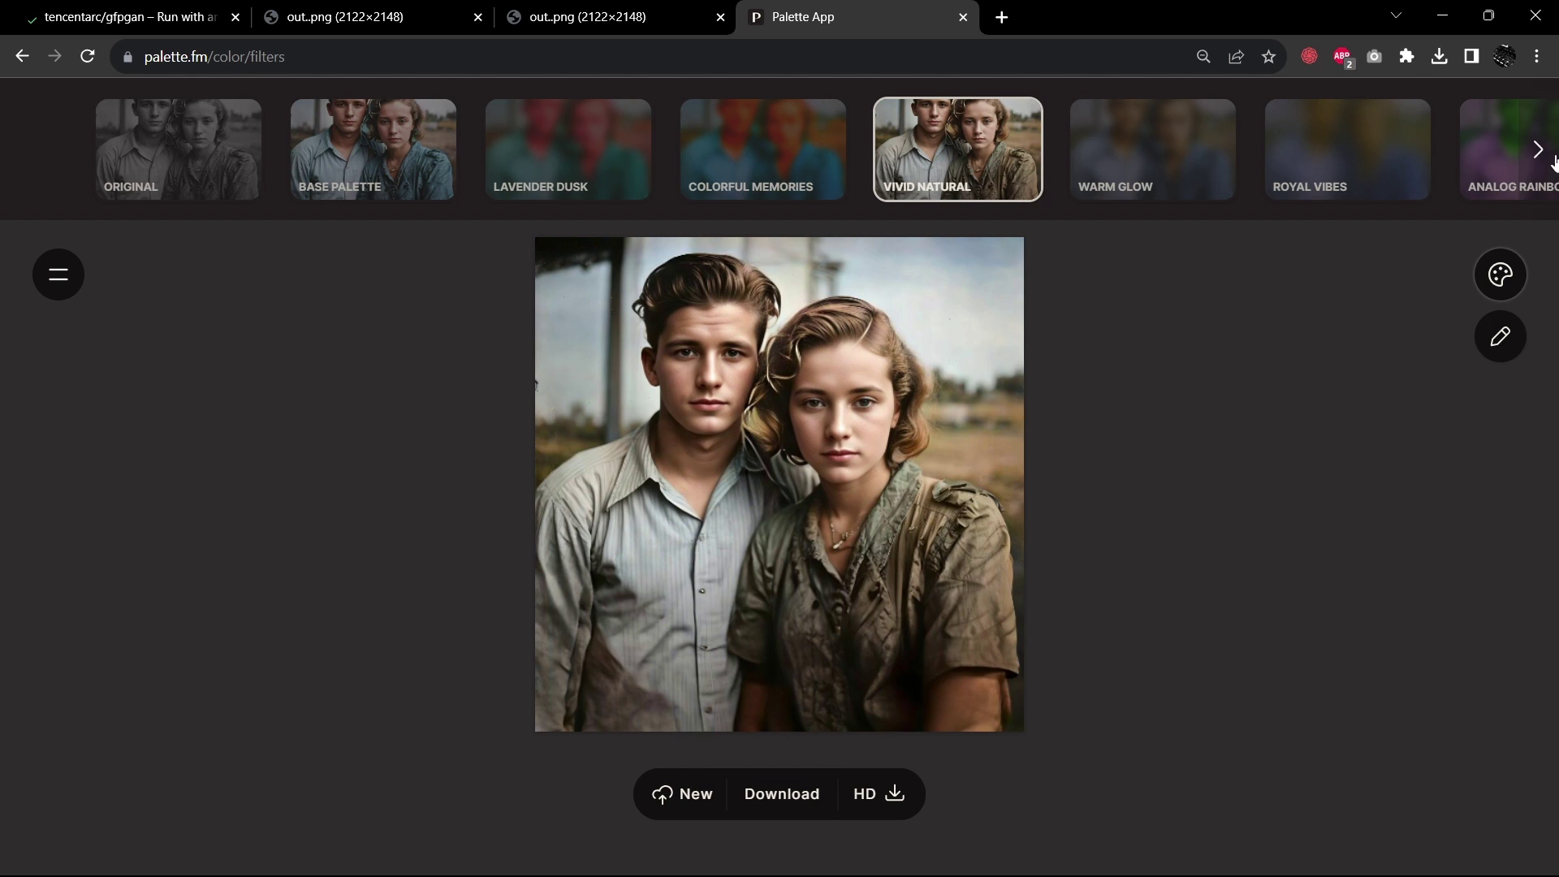
{"action": "scroll", "coordinate": [1555, 163], "scroll_direction": "right", "scroll_amount": 15}
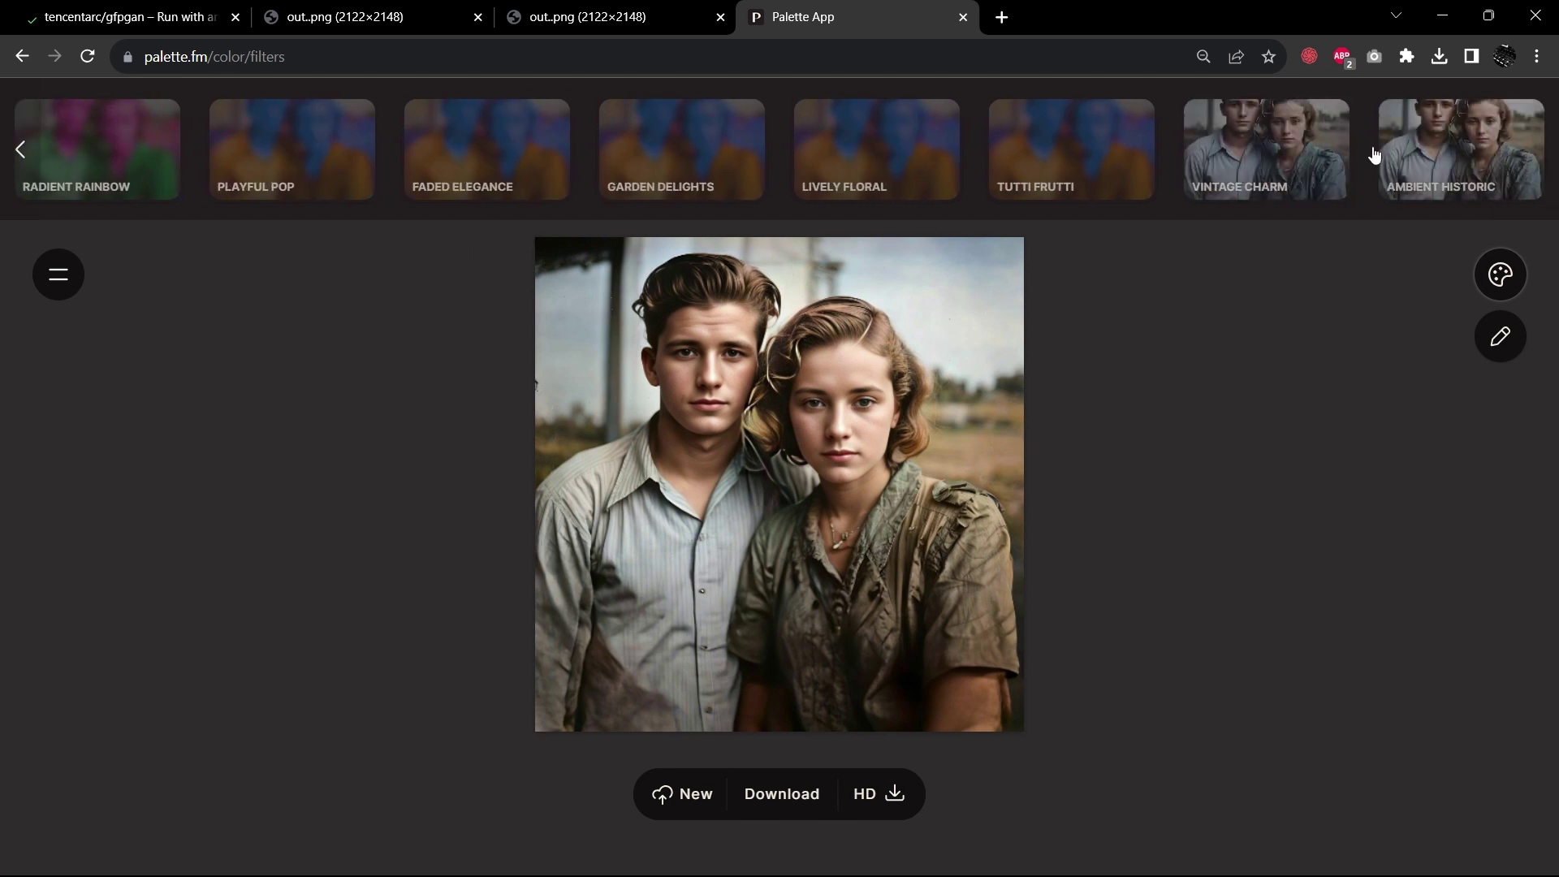
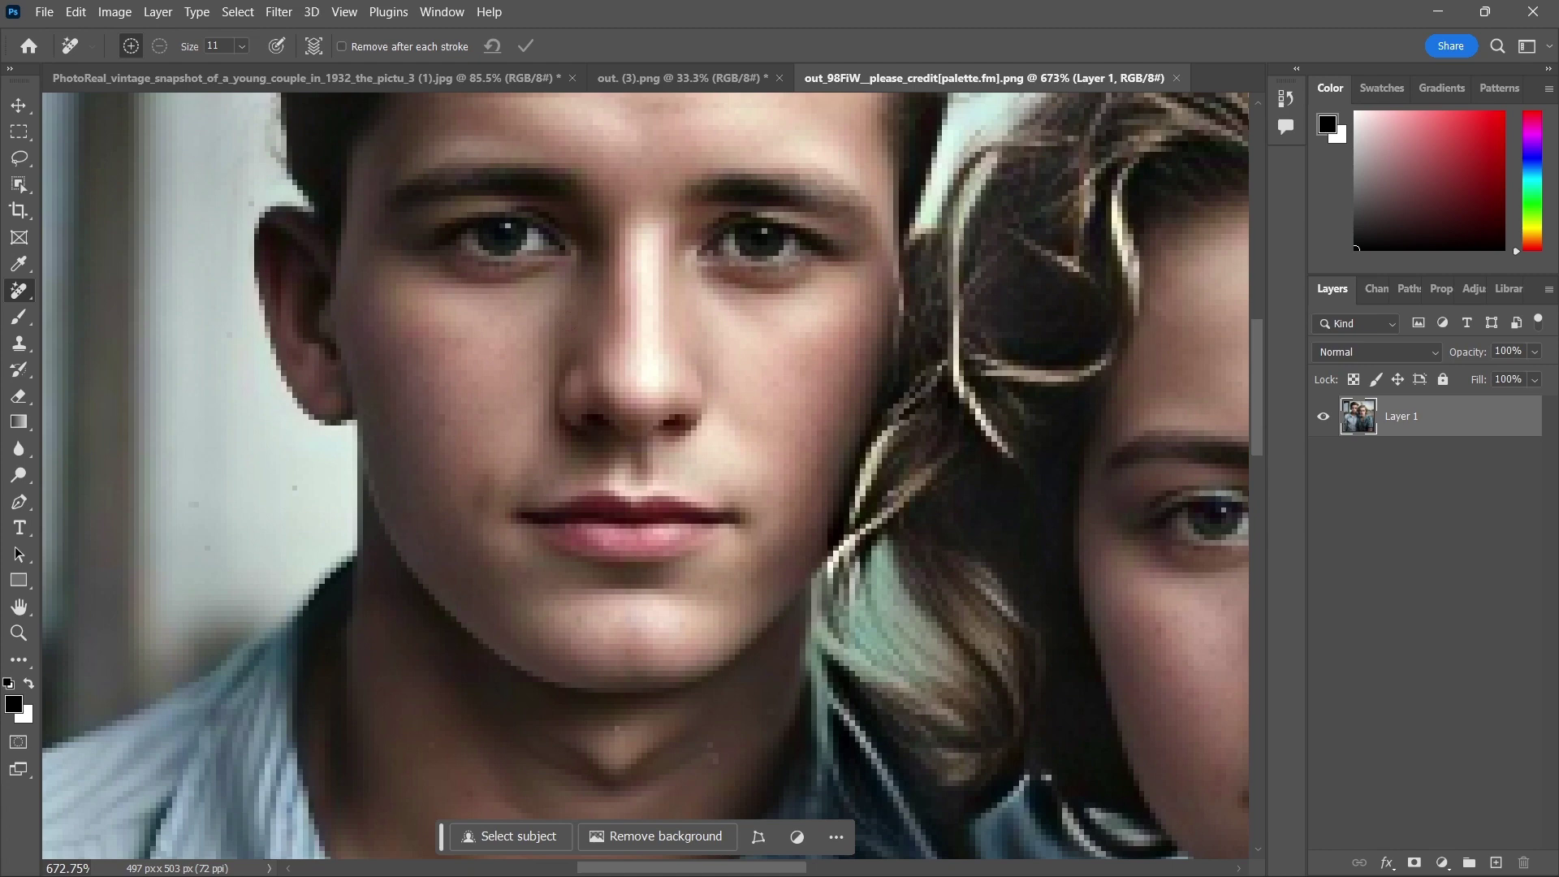
View the whole colorized photo out_98FiW__please_credit[palette.fm].png in Photoshop.
{"action": "scroll", "coordinate": [557, 344], "scroll_direction": "down", "scroll_amount": 5}
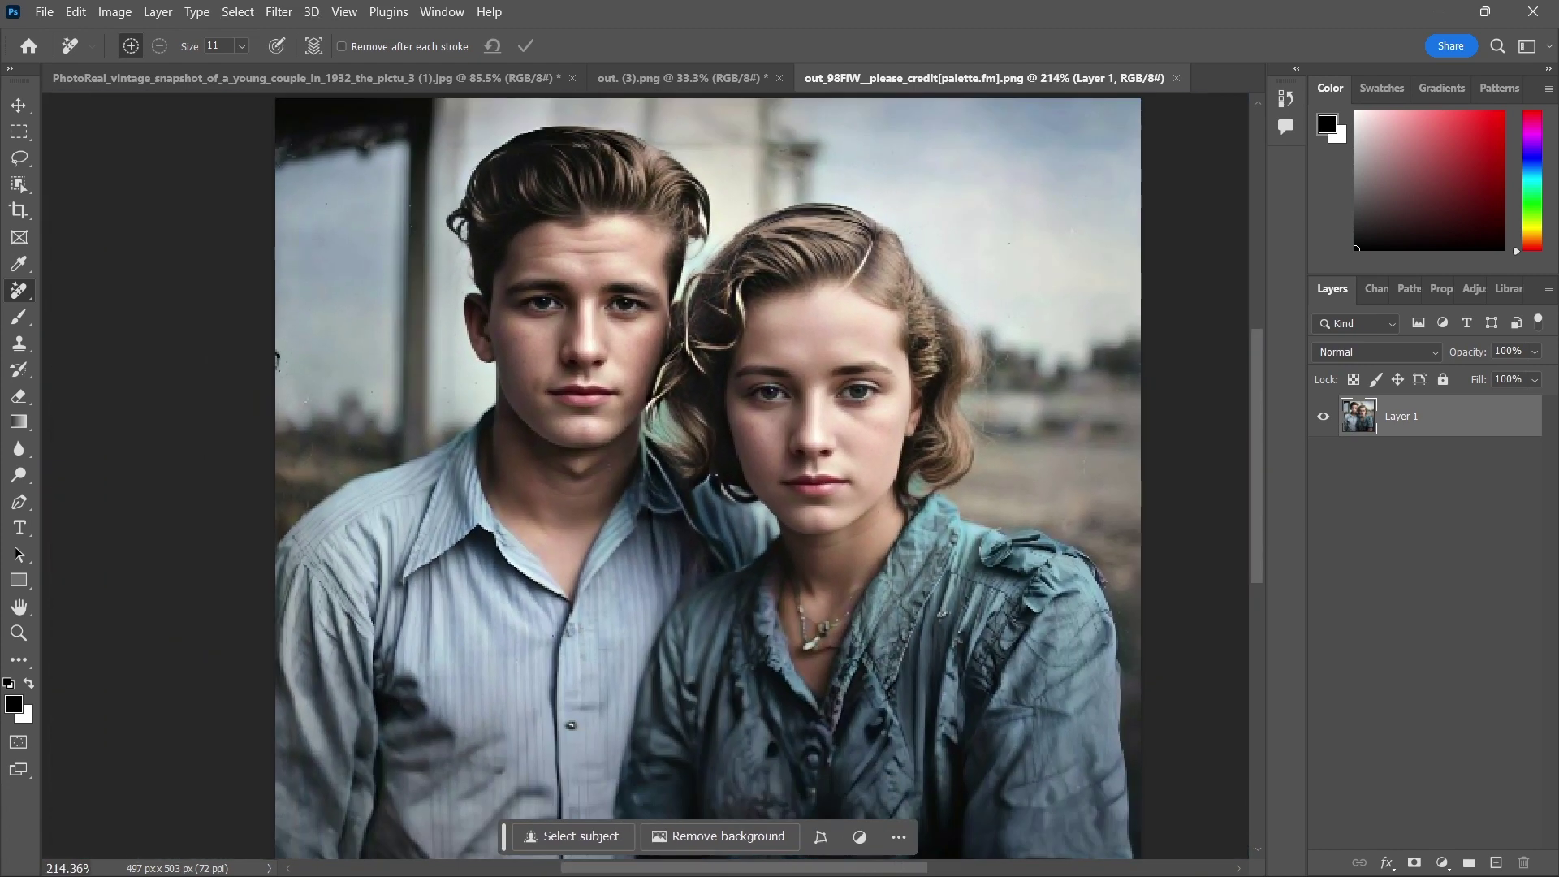
{"action": "scroll", "coordinate": [568, 345], "scroll_direction": "down", "scroll_amount": 1}
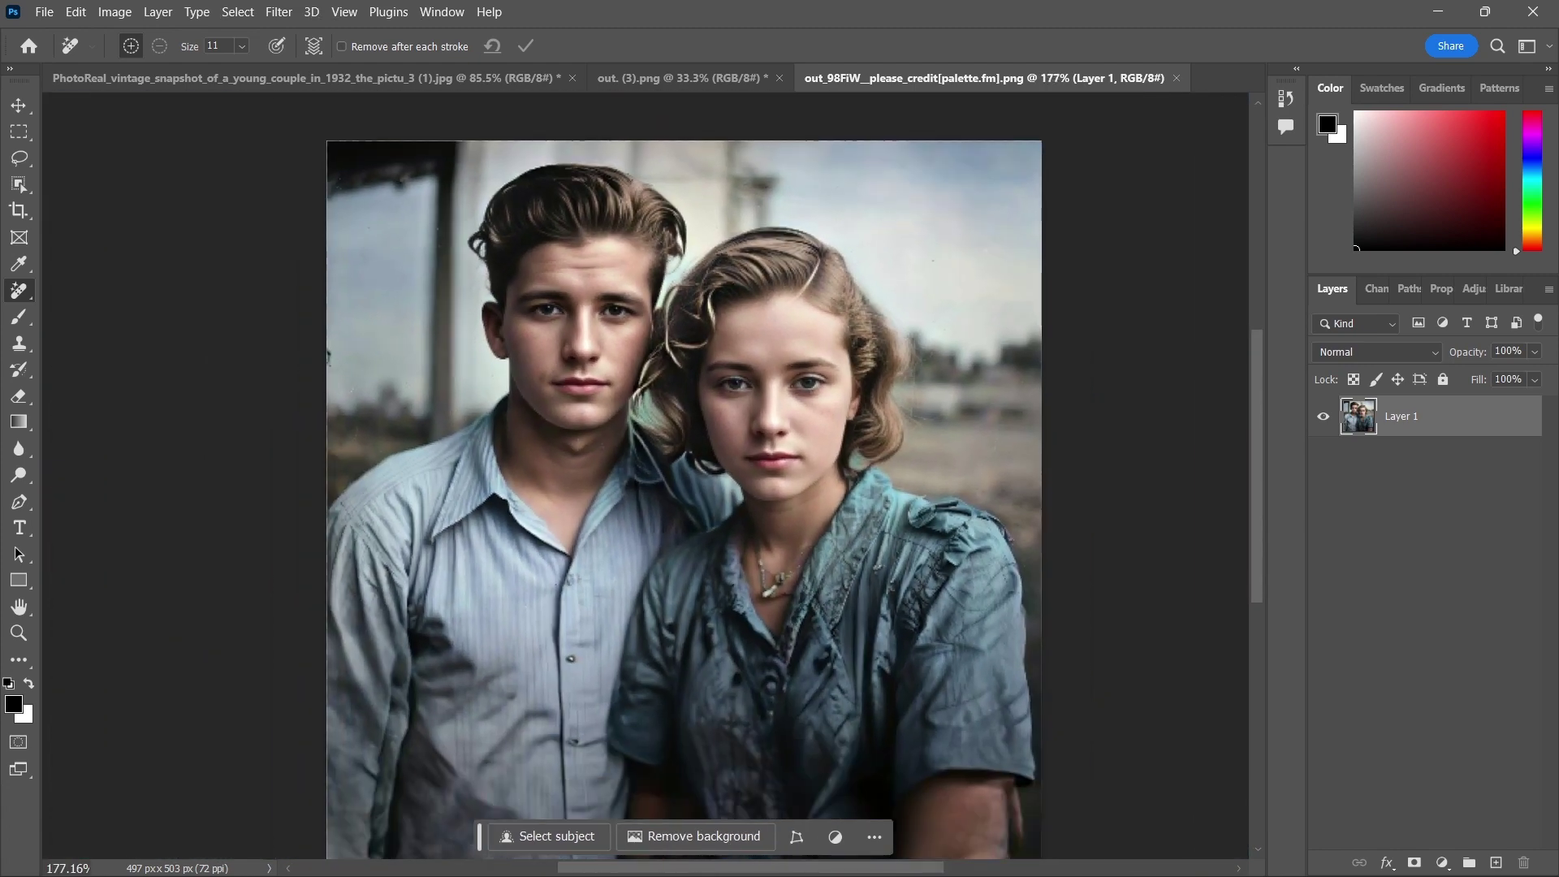
{"action": "scroll", "coordinate": [575, 361], "scroll_direction": "down", "scroll_amount": 2}
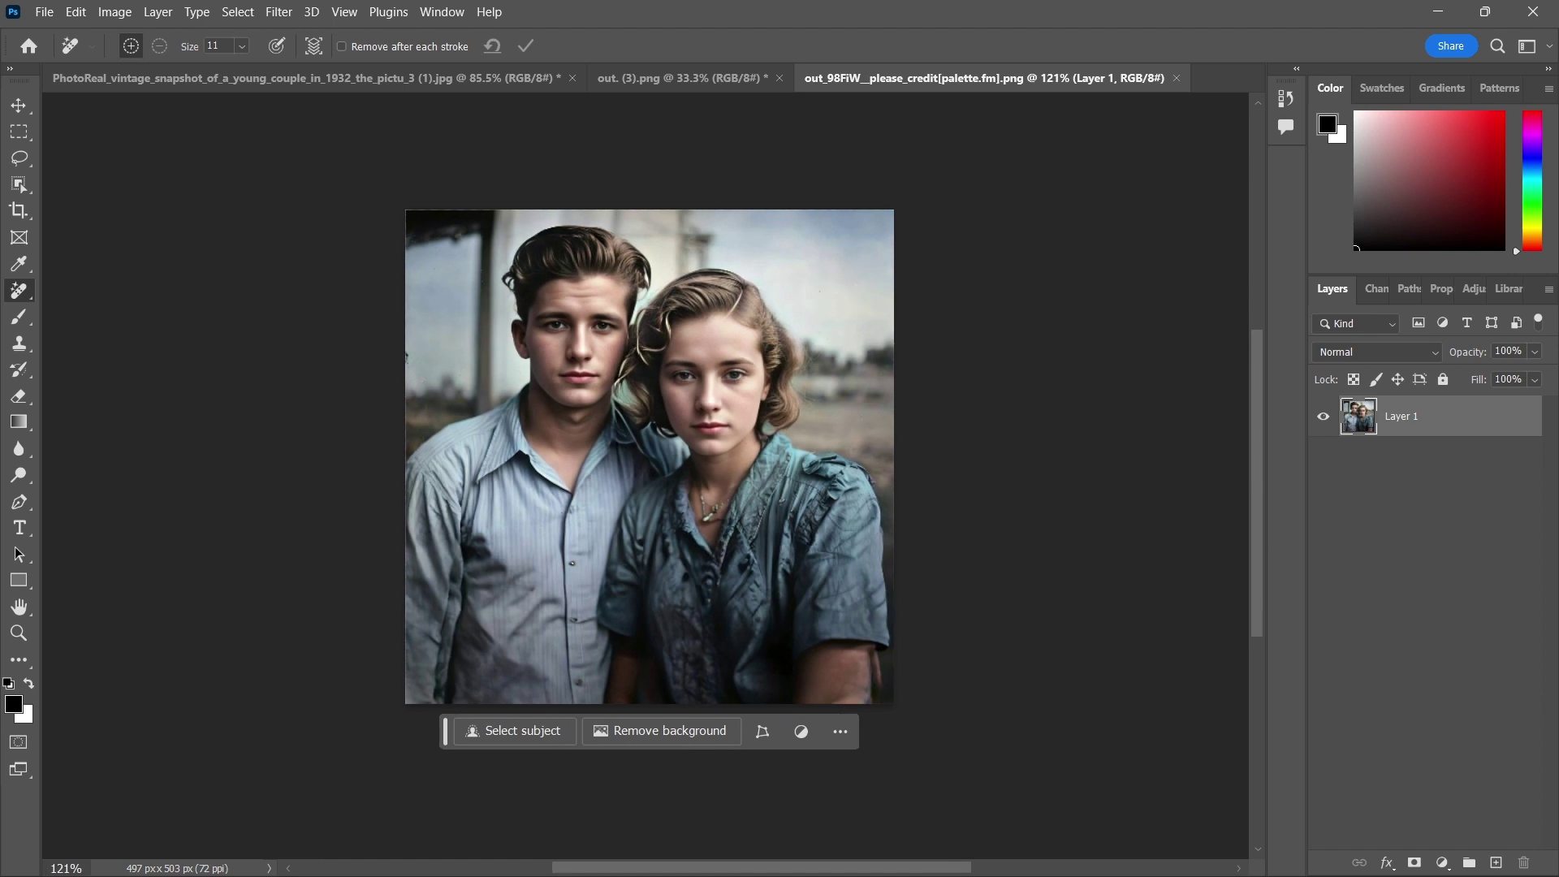
Copy the entire colorized photo and paste it as a new layer over the black-and-white photo in out. (3).png.
{"action": "key", "text": "ctrl+a"}
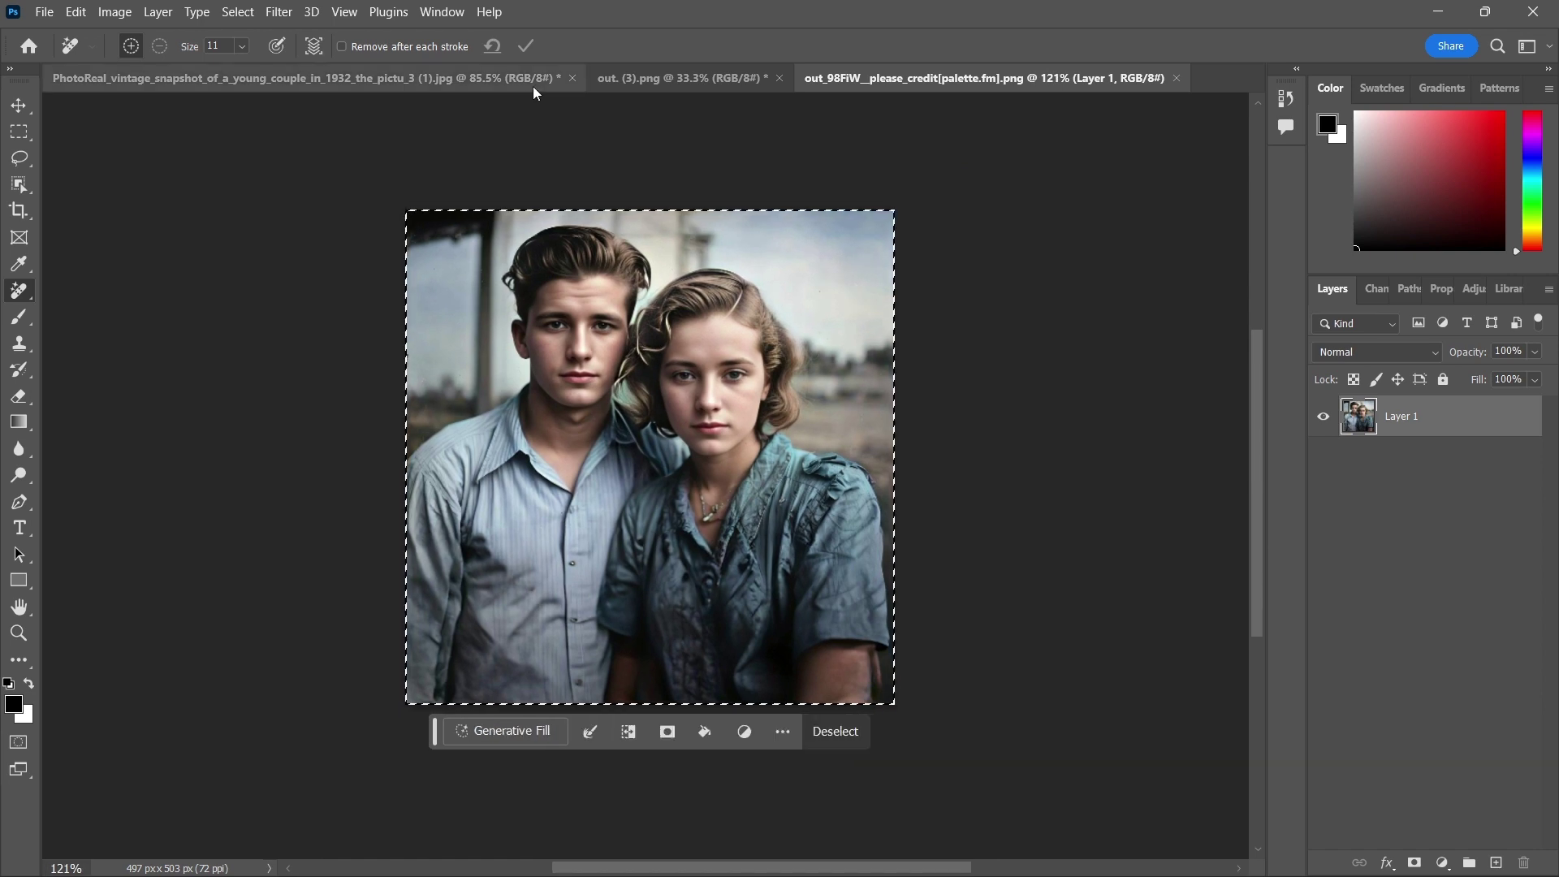
{"action": "left_click", "coordinate": [630, 78]}
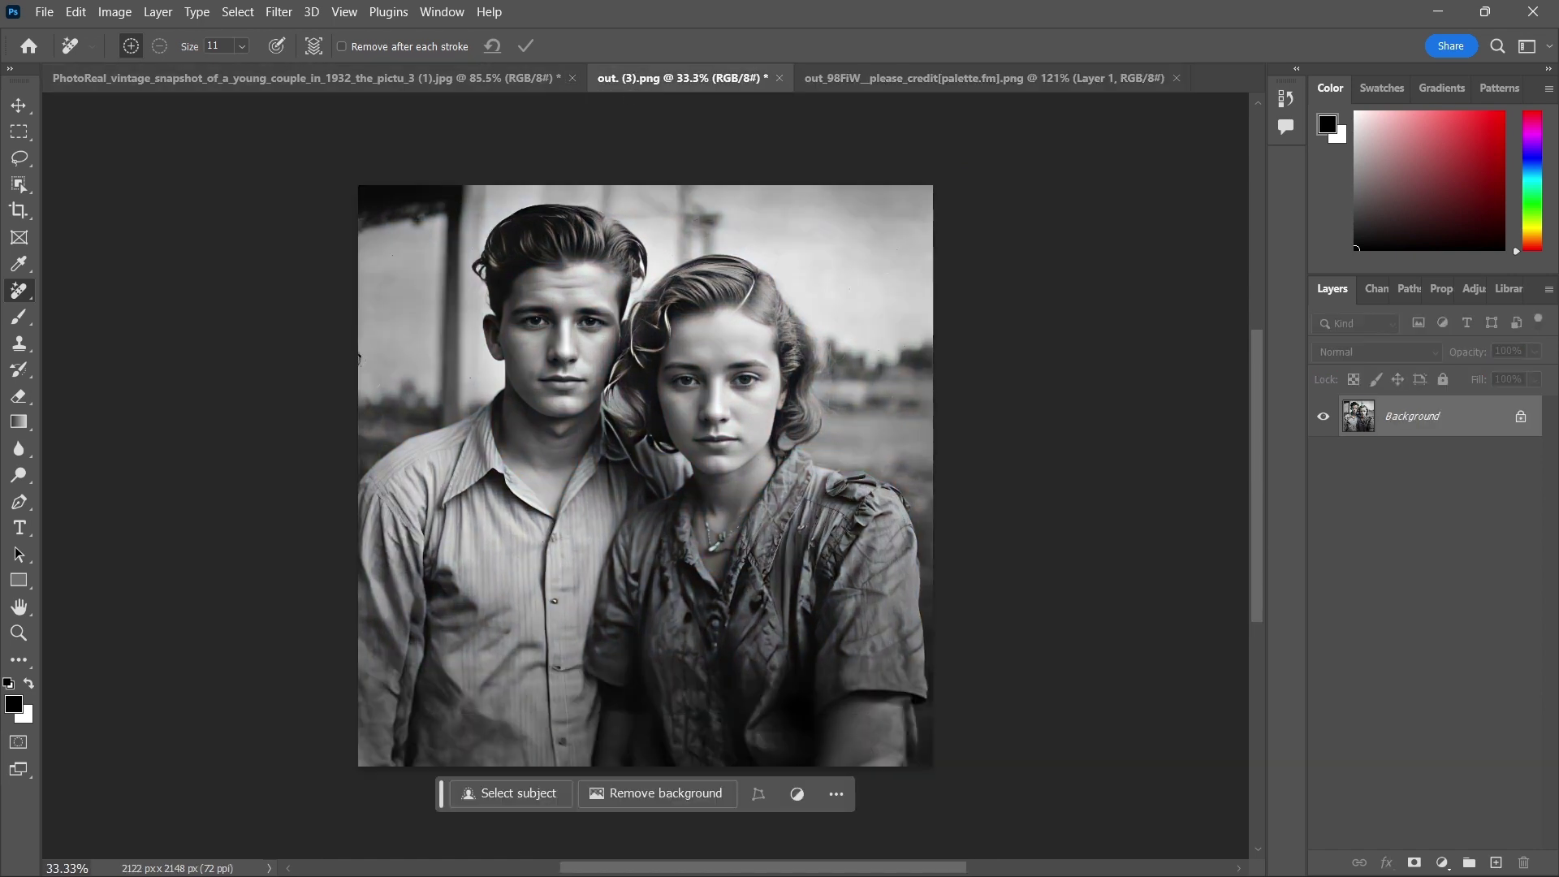
{"action": "key", "text": "ctrl+v"}
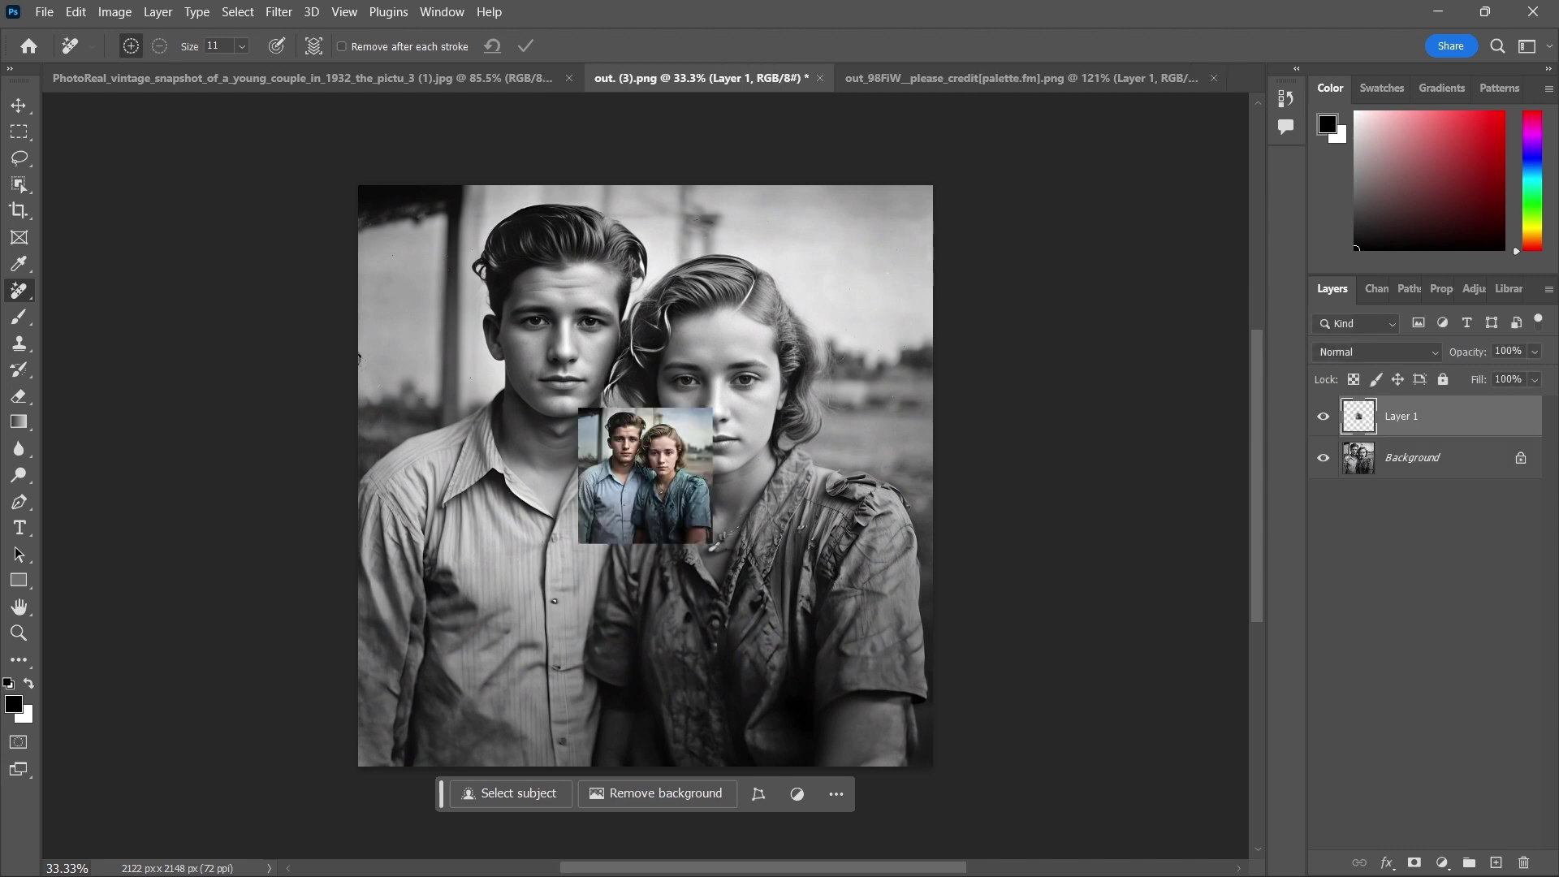
Scale the pasted color layer to 426.96% so it covers the whole canvas, and set its blending mode to Color.
{"action": "key", "text": "ctrl+t"}
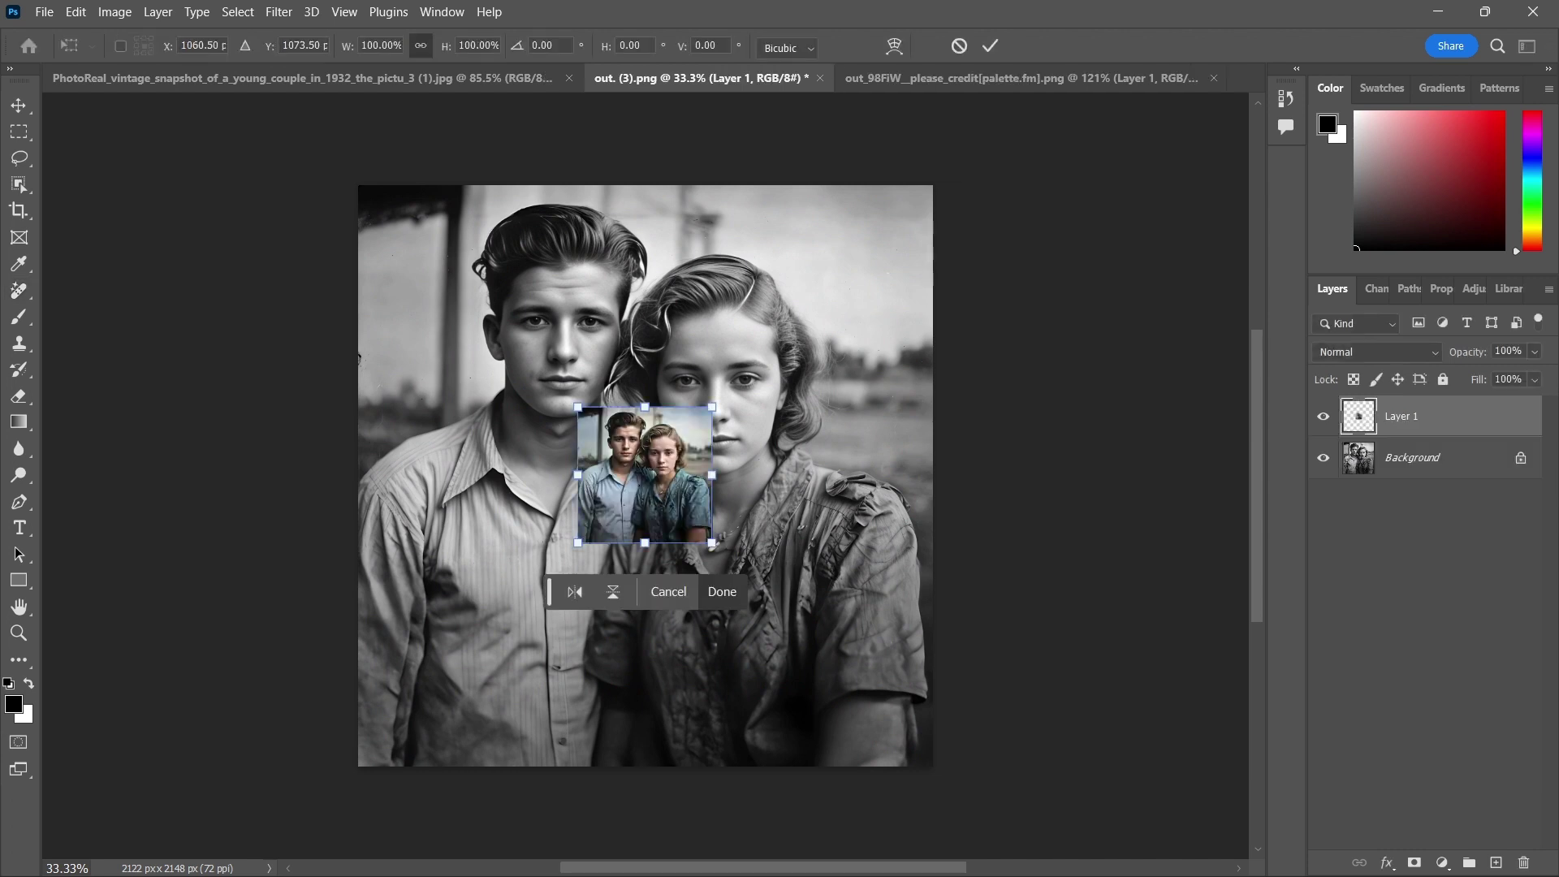
{"action": "left_click_drag", "start_coordinate": [650, 455], "coordinate": [430, 233]}
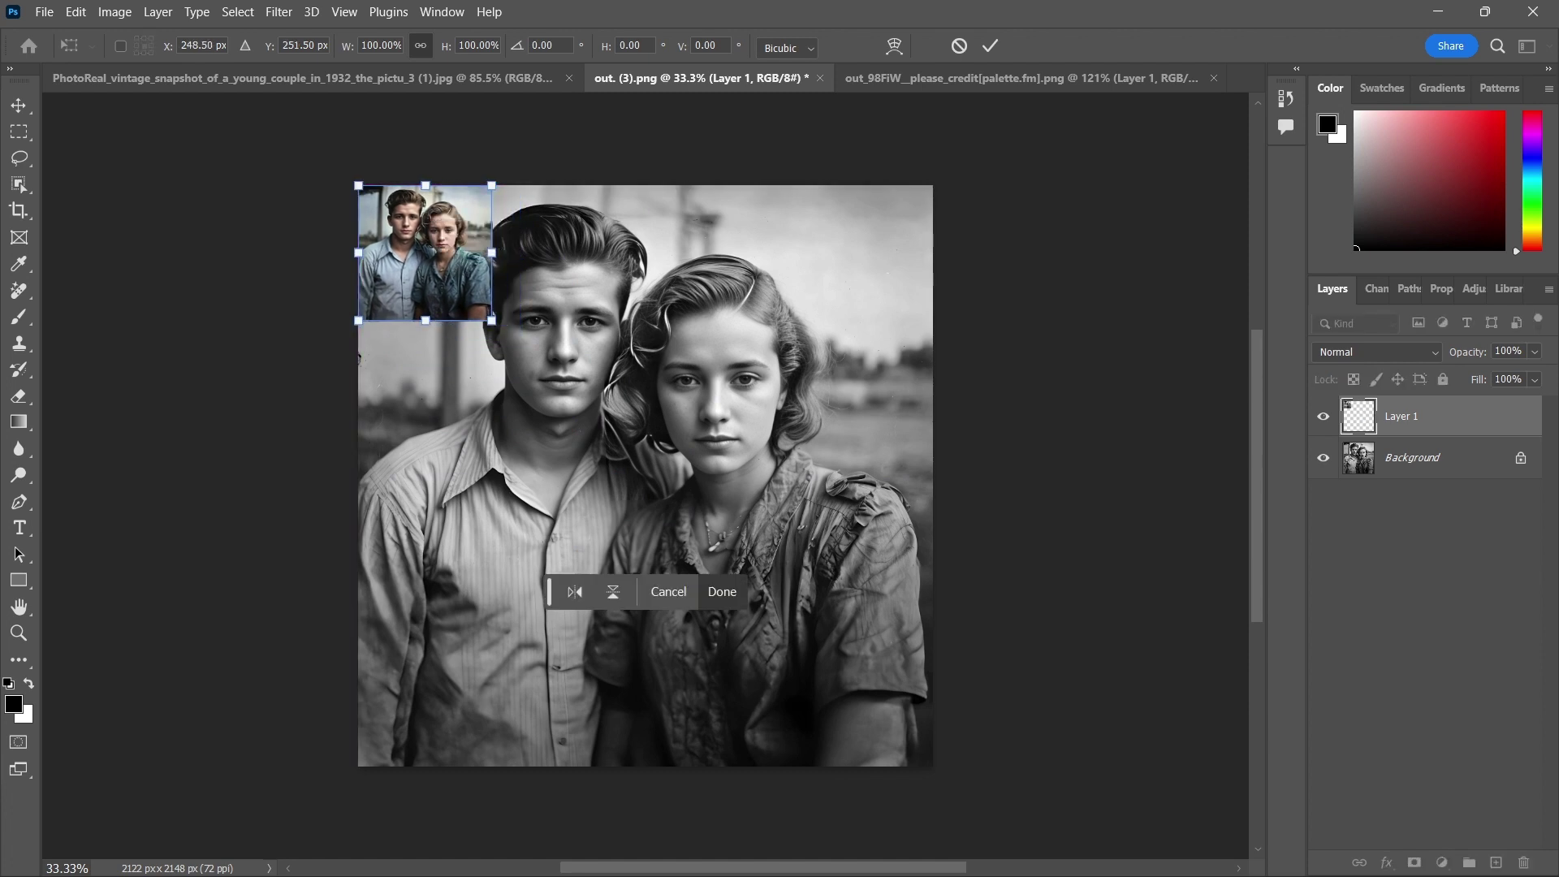
{"action": "left_click_drag", "start_coordinate": [492, 320], "coordinate": [932, 765]}
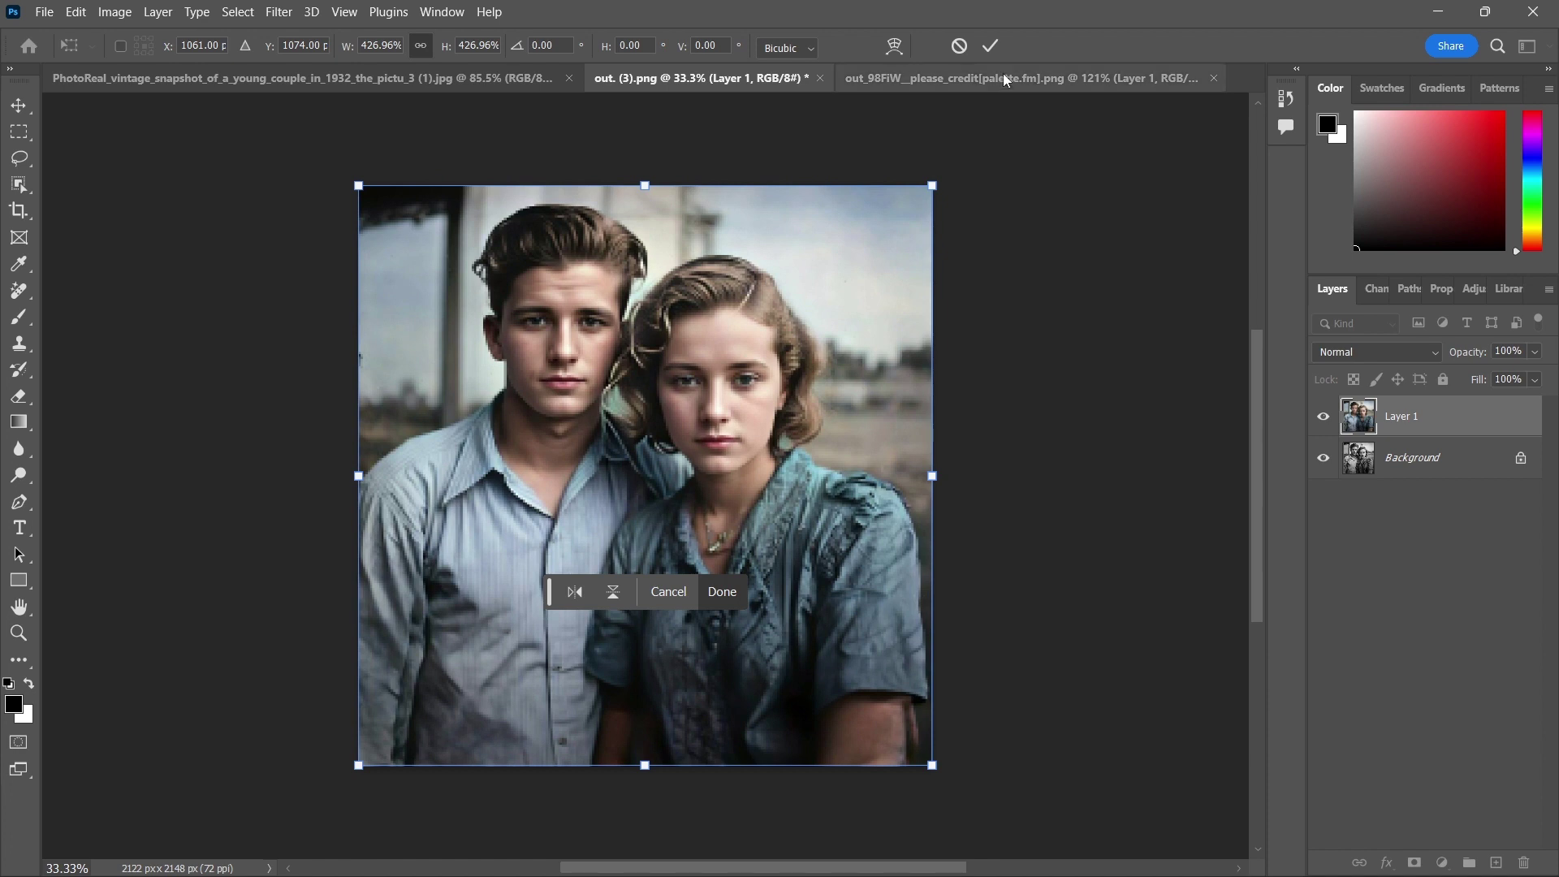
{"action": "left_click", "coordinate": [990, 45]}
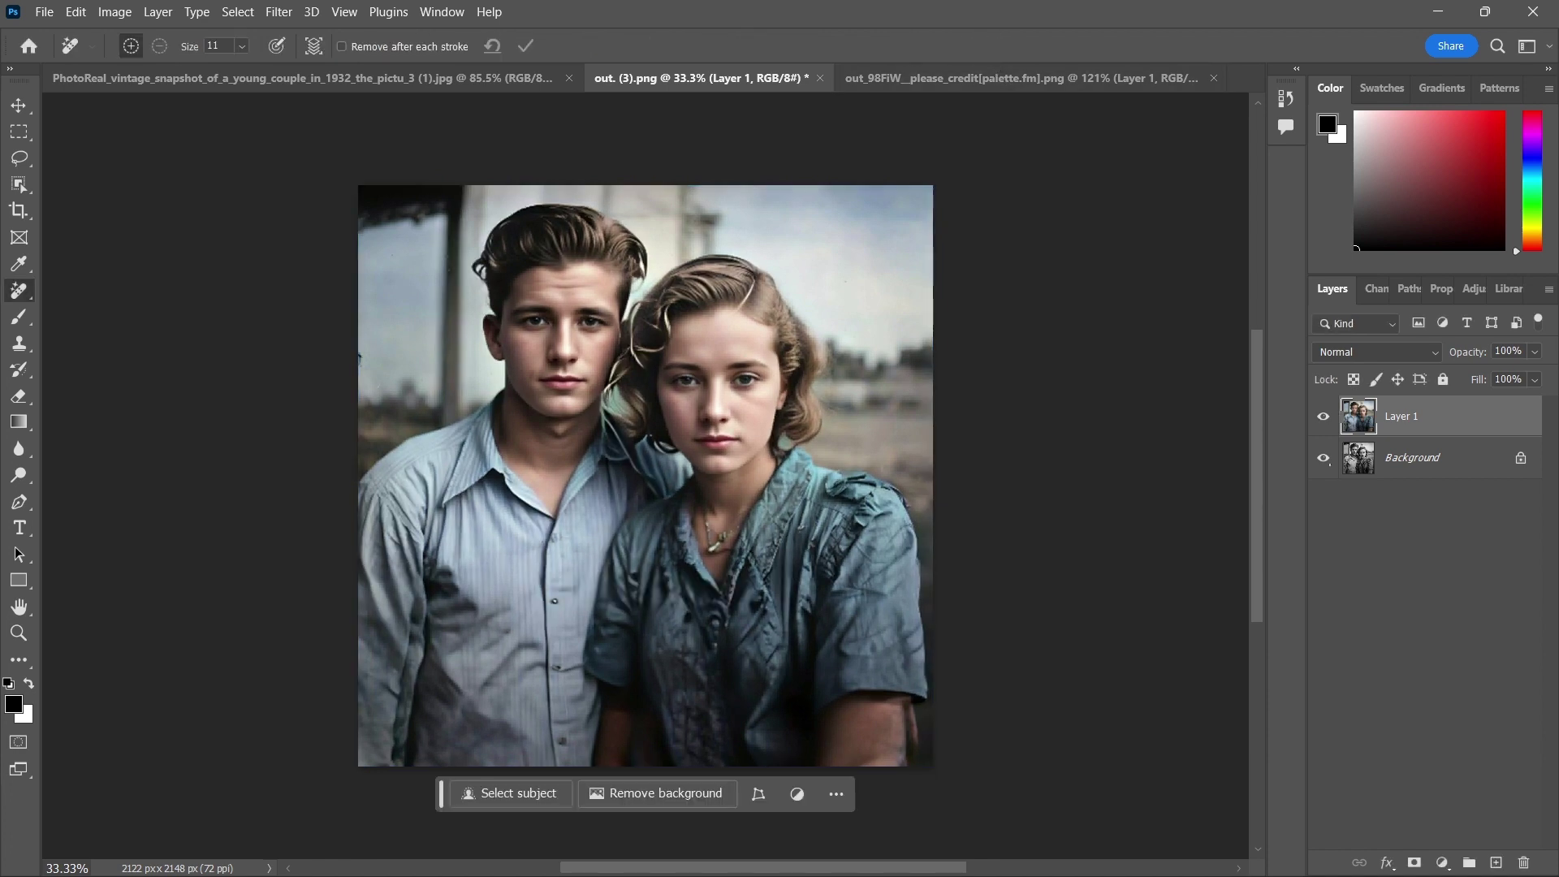
{"action": "left_click", "coordinate": [1356, 354]}
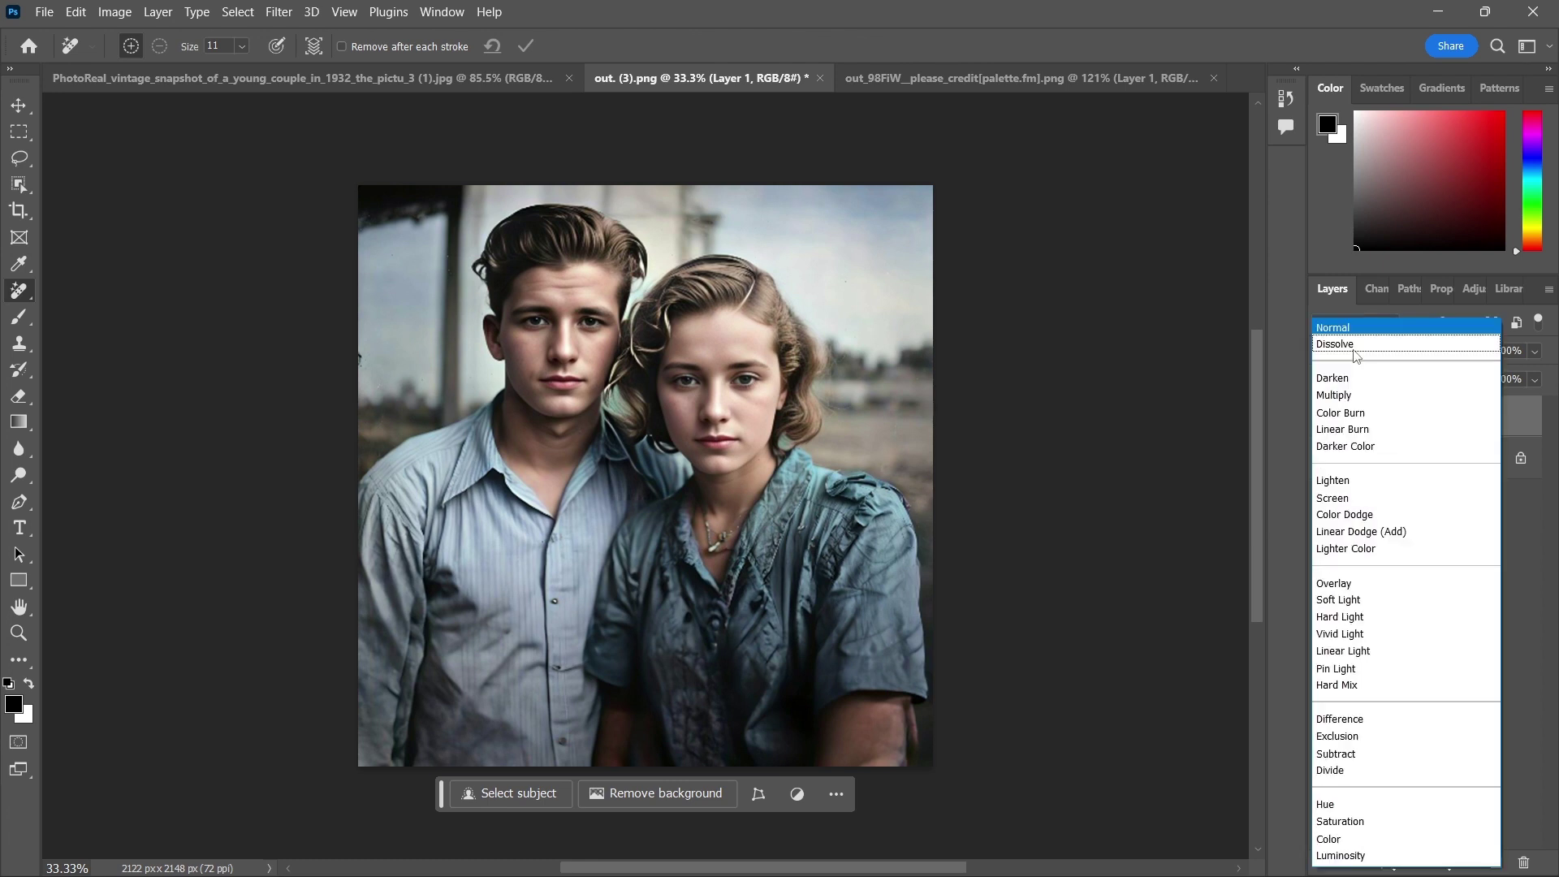
{"action": "left_click", "coordinate": [1352, 840]}
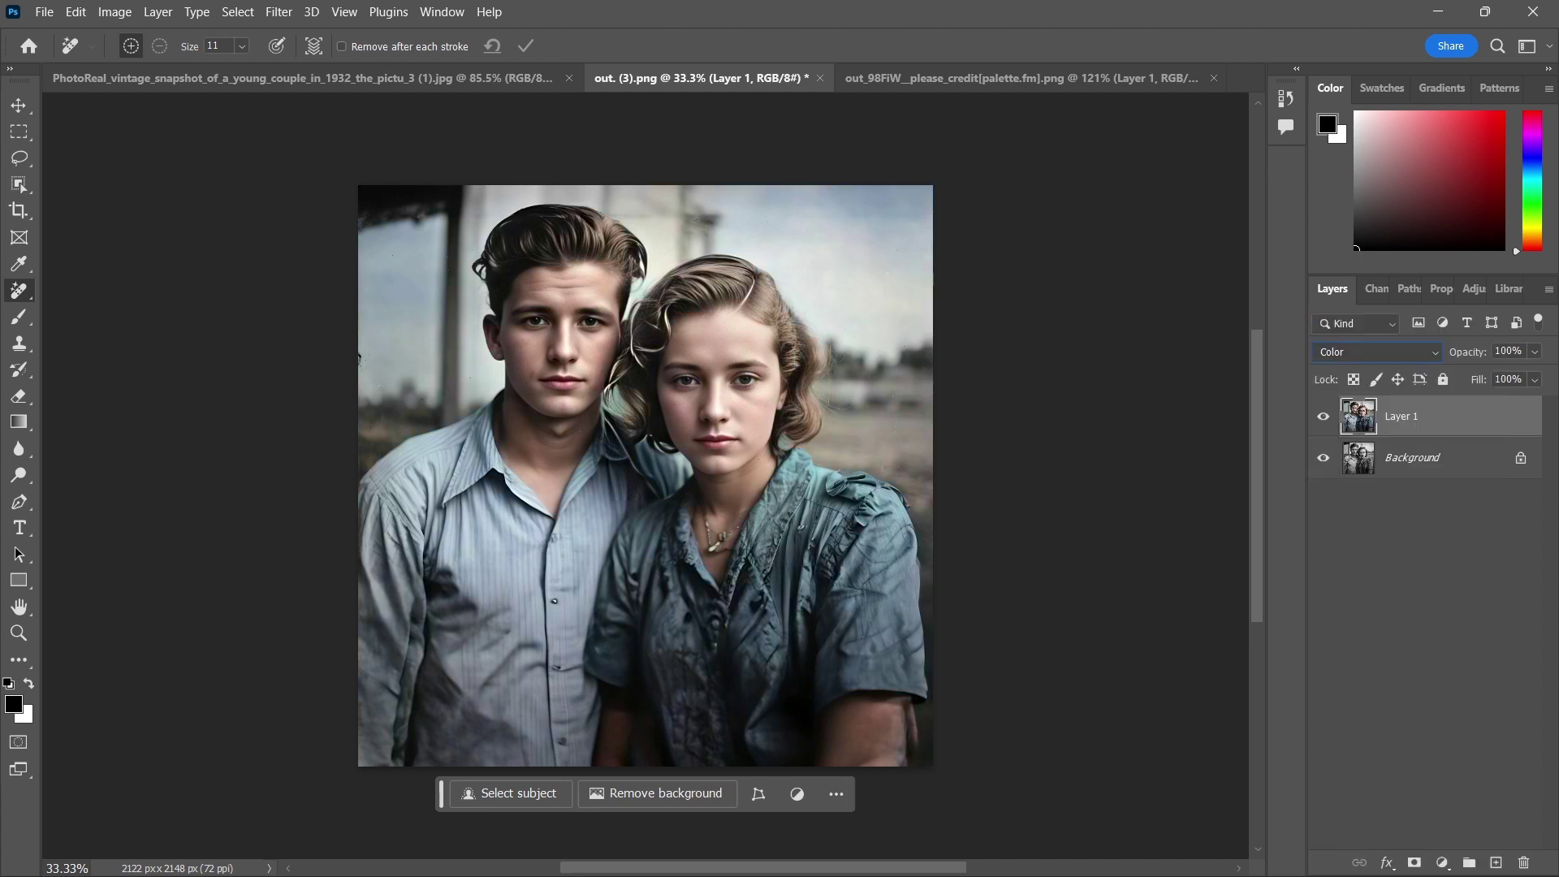
Examine the couple's faces up close, comparing them with Layer 1 and the Background layer each hidden in turn.
{"action": "key", "text": "alt"}
{"action": "key", "text": "m"}
{"action": "scroll", "coordinate": [625, 415], "scroll_direction": "up", "scroll_amount": 3}
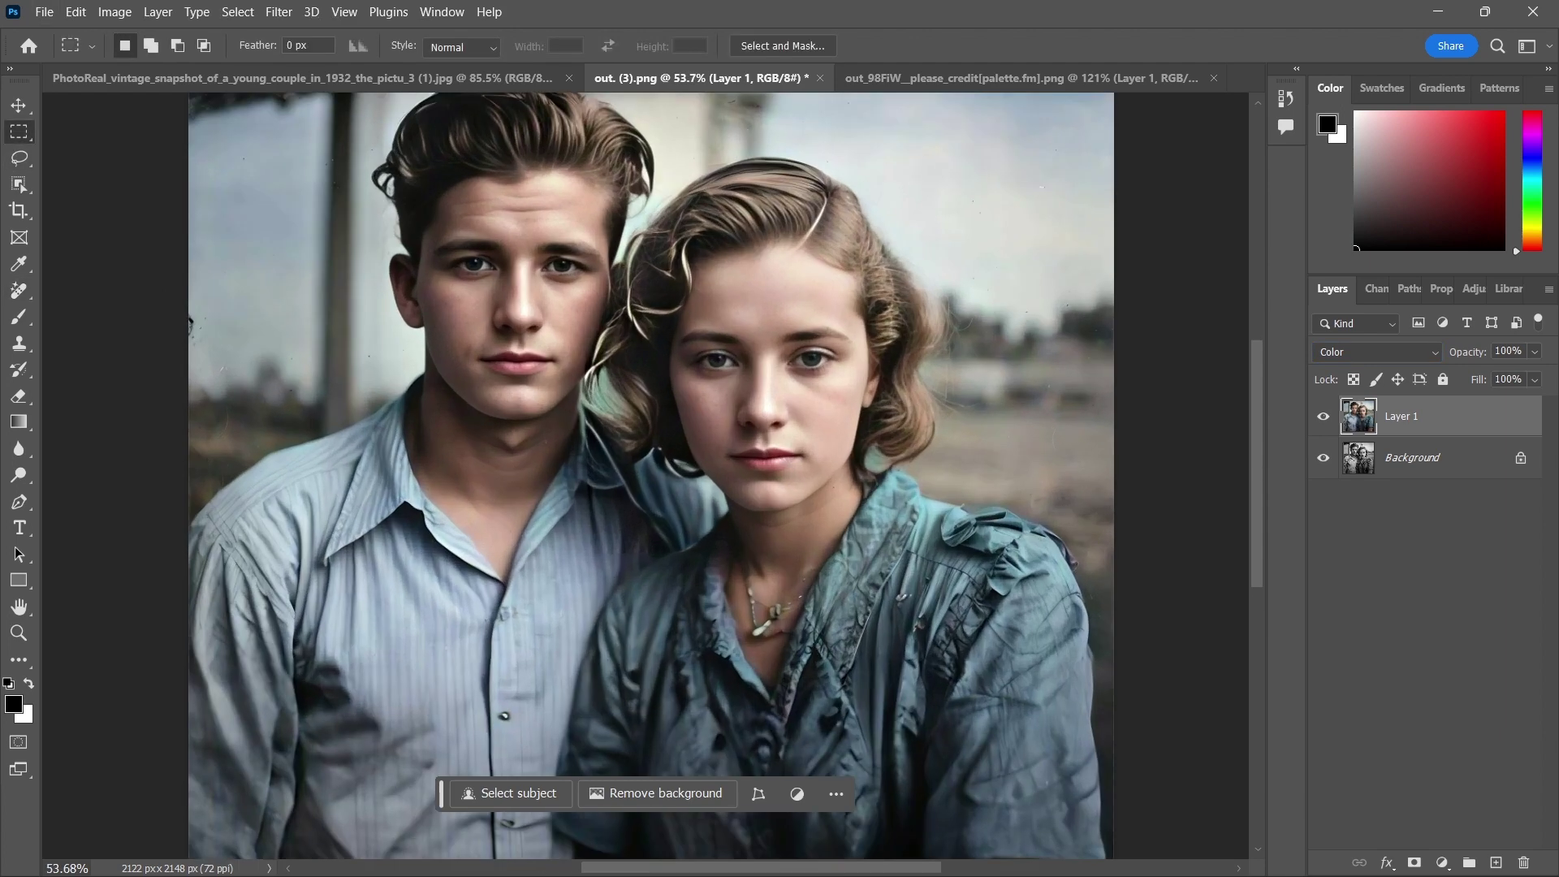
{"action": "scroll", "coordinate": [643, 259], "scroll_direction": "up", "scroll_amount": 4}
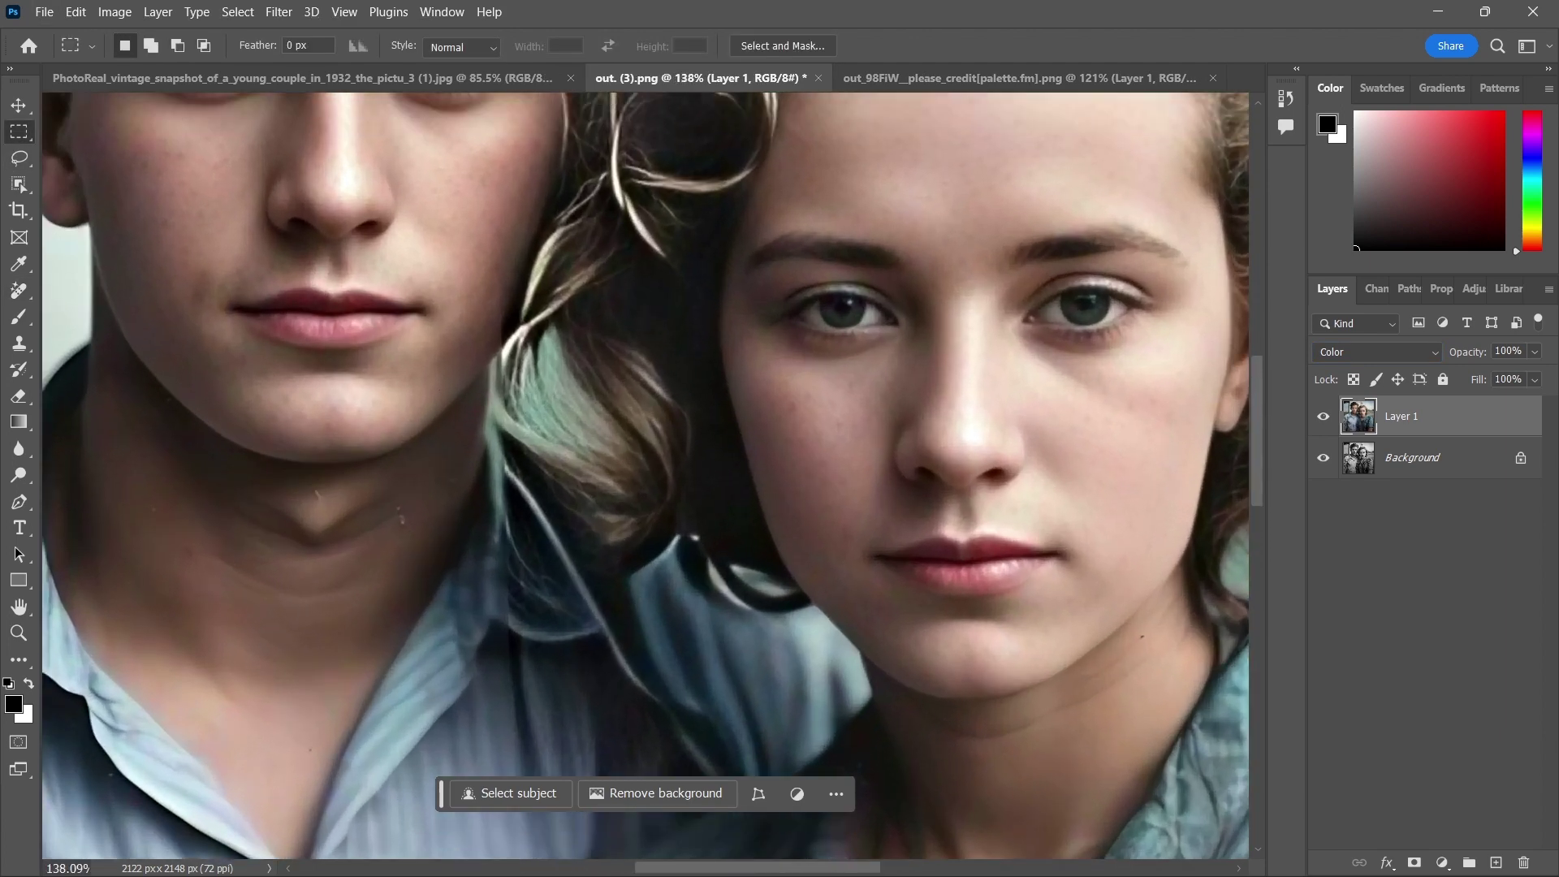
{"action": "scroll", "coordinate": [645, 475], "scroll_direction": "up", "scroll_amount": 2}
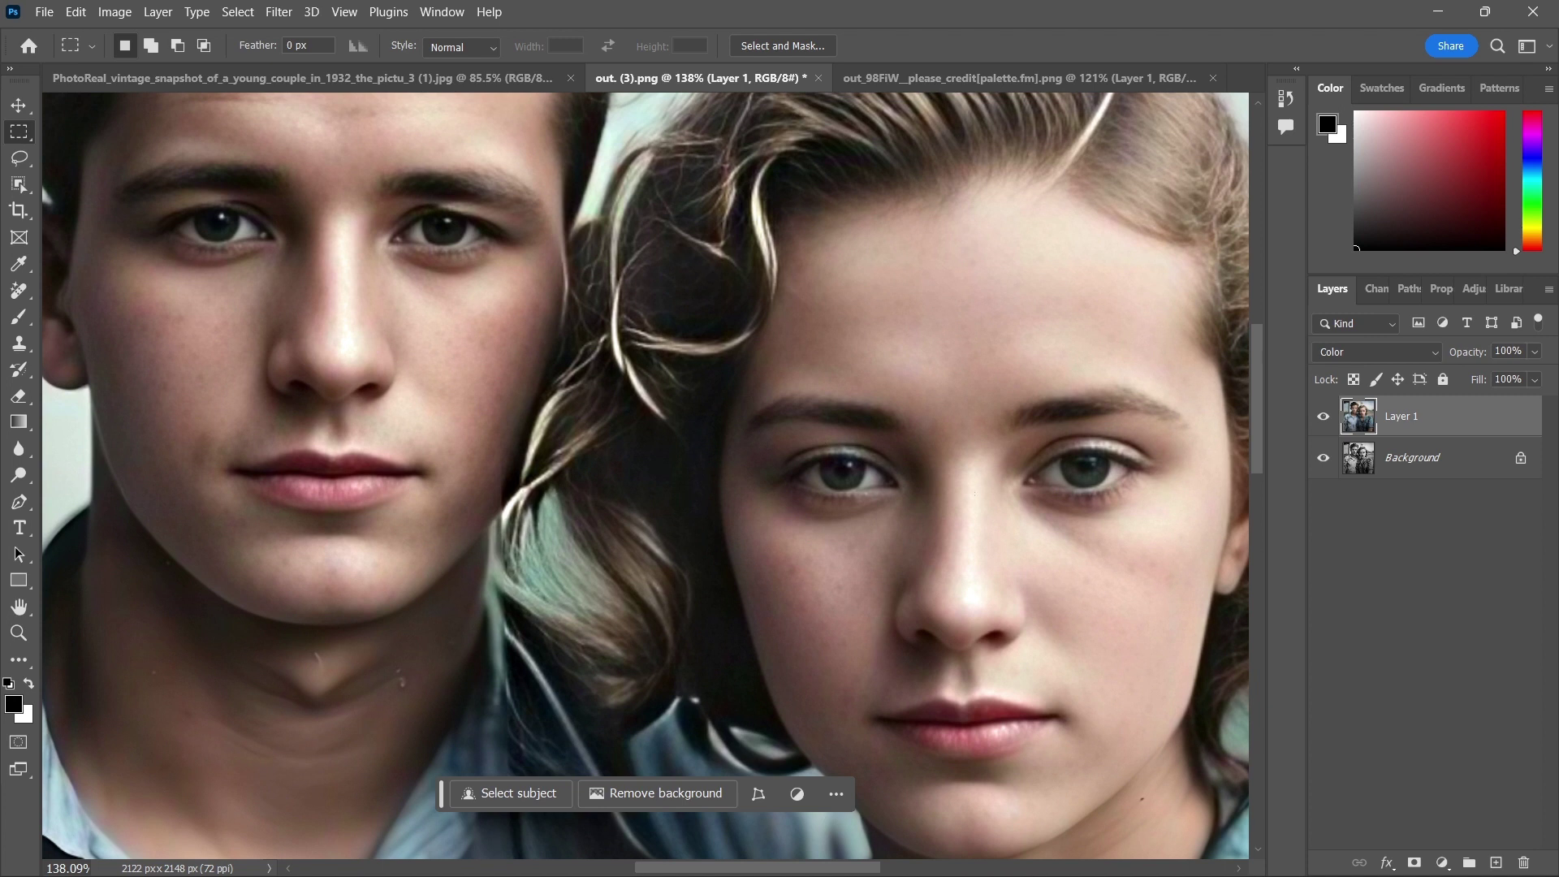
{"action": "left_click", "coordinate": [1324, 416]}
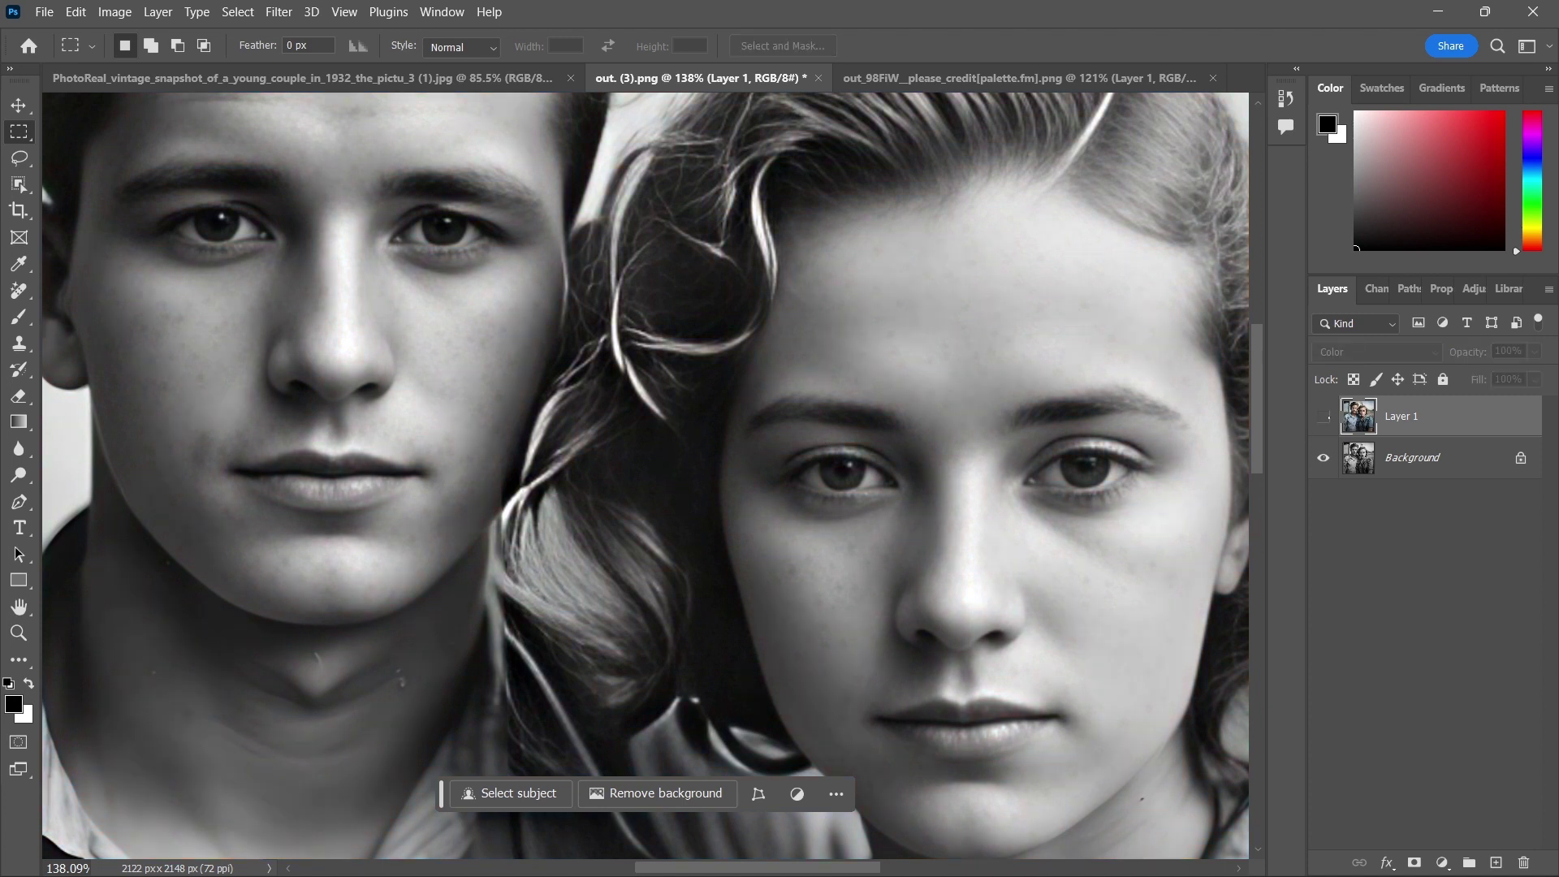
{"action": "left_click", "coordinate": [1324, 416]}
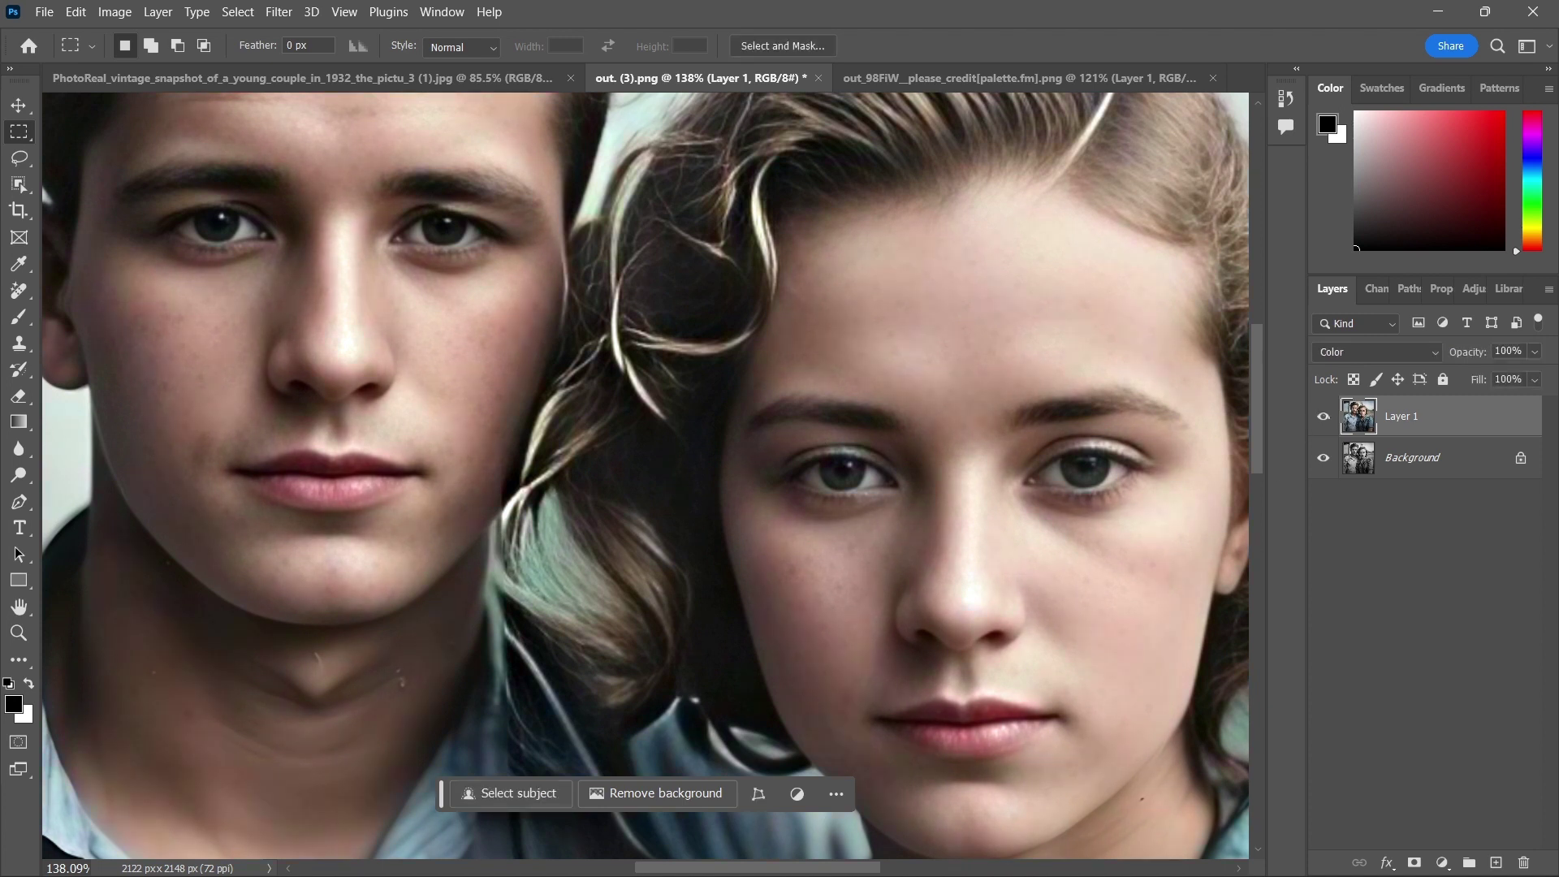
{"action": "left_click", "coordinate": [1324, 458]}
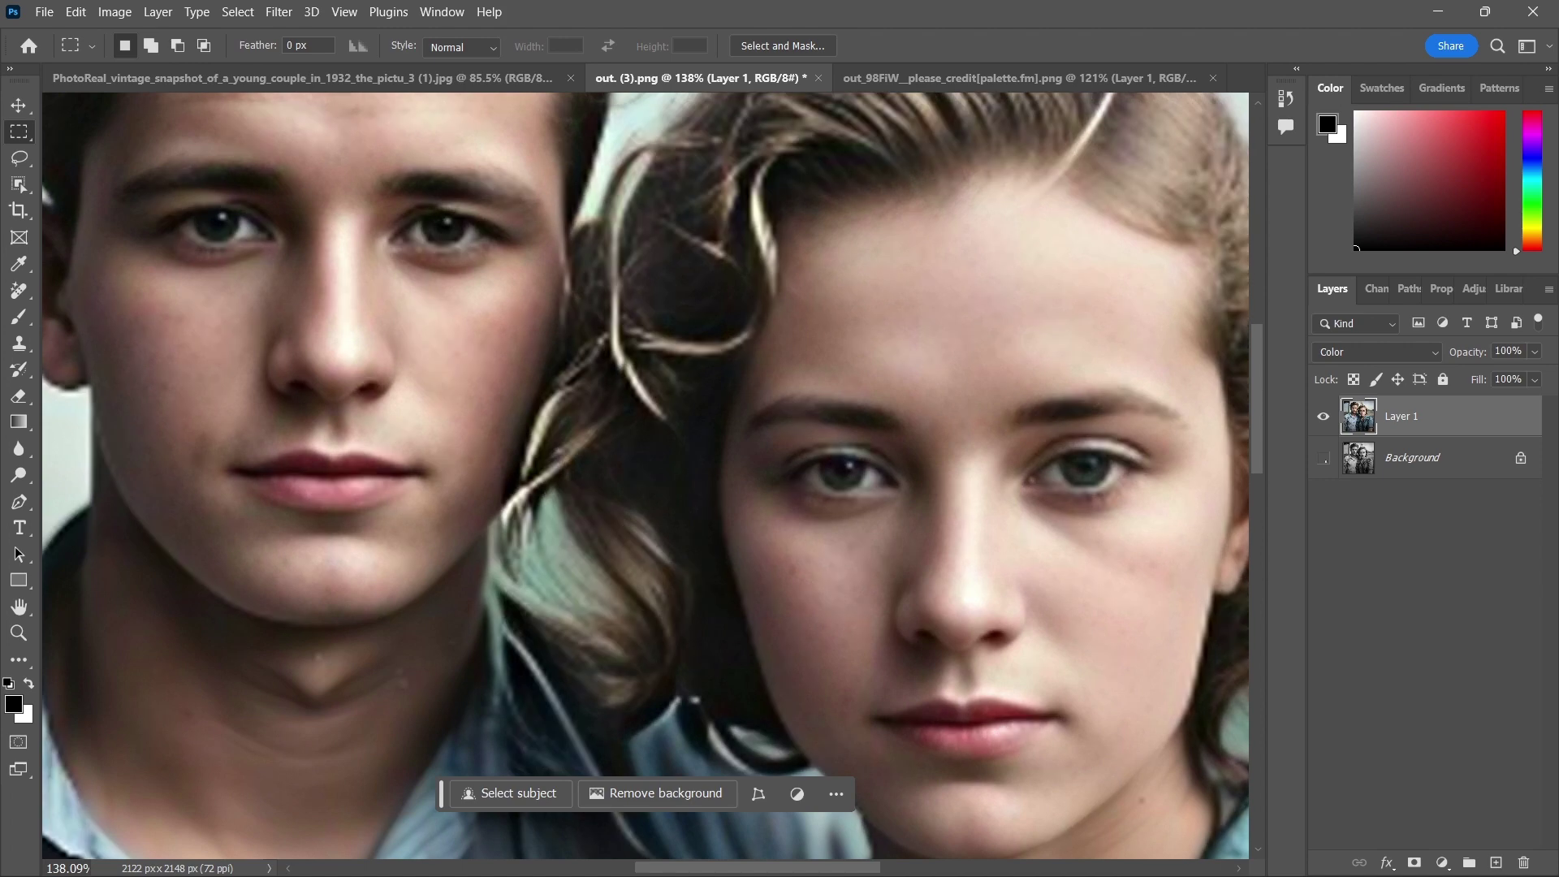
{"action": "left_click", "coordinate": [1323, 458]}
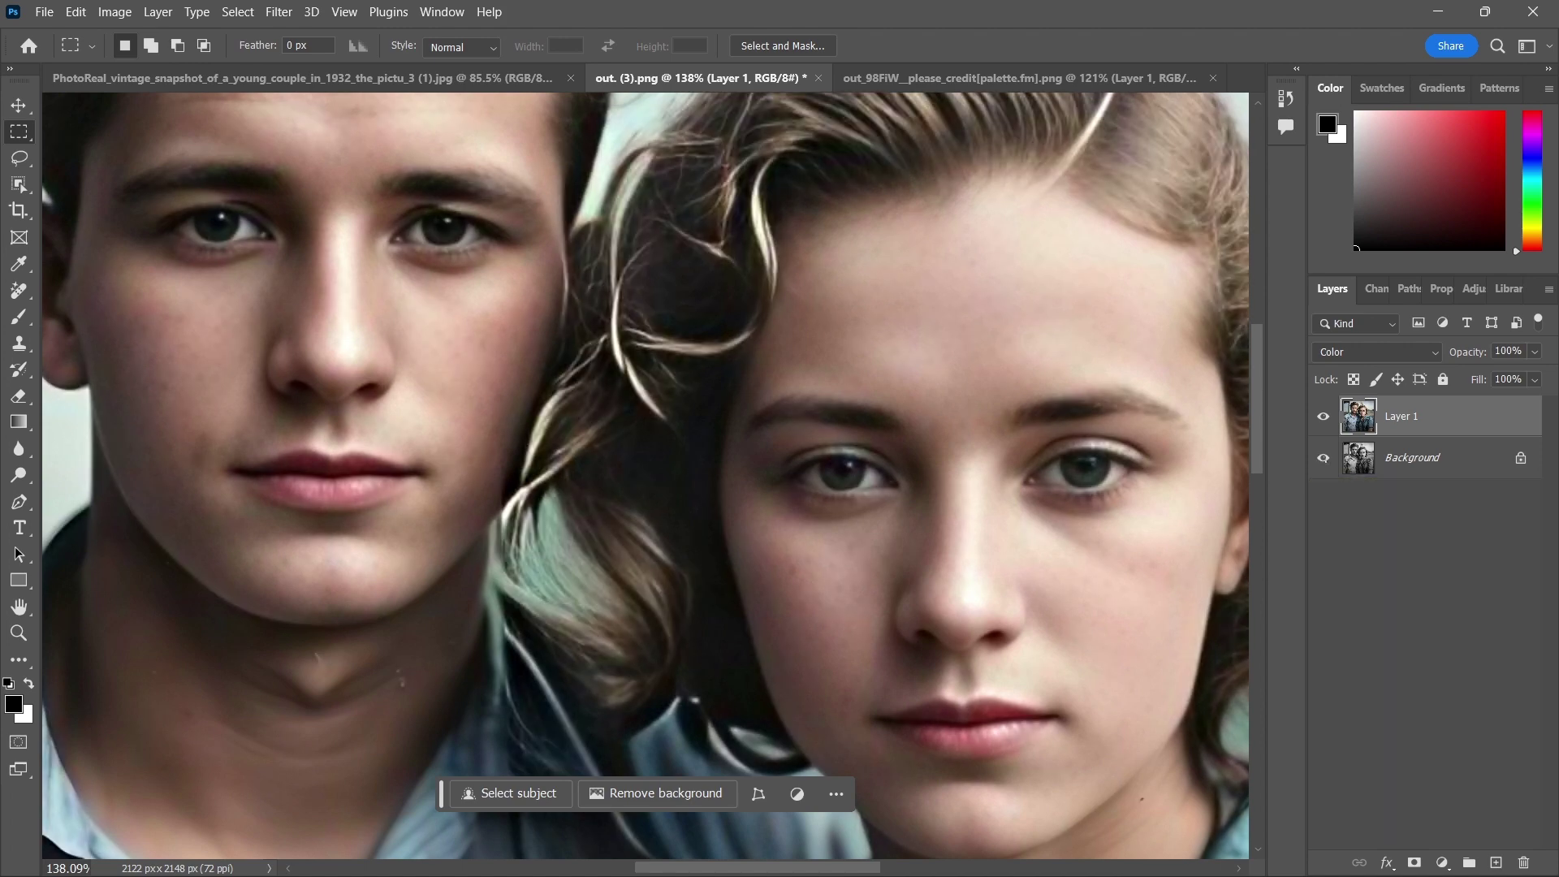
View the whole colorized photo of the couple with the interface panels hidden.
{"action": "scroll", "coordinate": [943, 458], "scroll_direction": "down", "scroll_amount": 10}
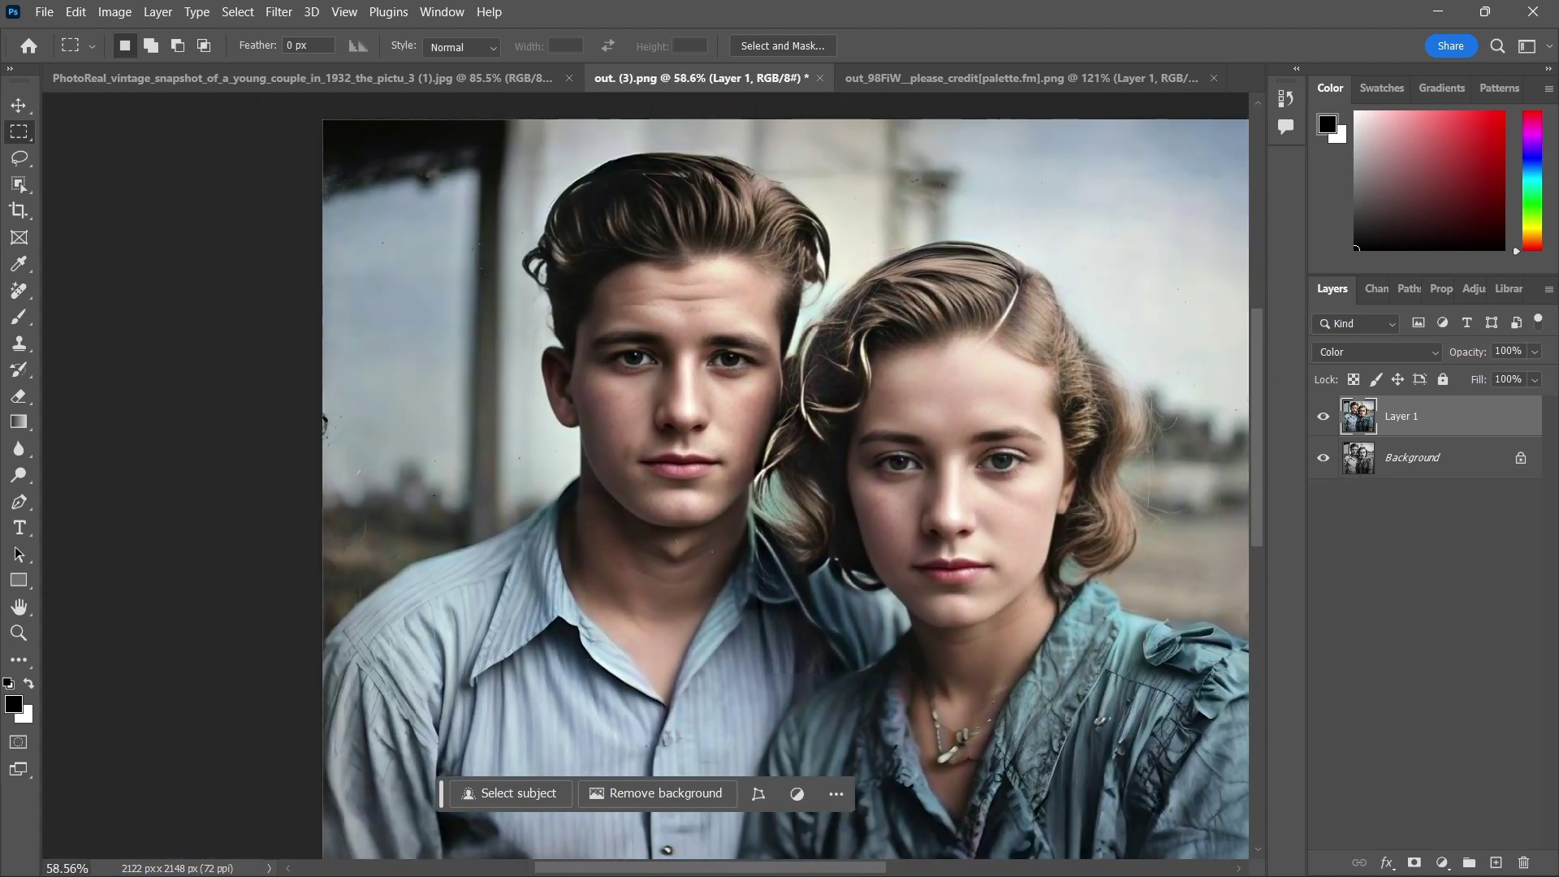
{"action": "scroll", "coordinate": [864, 496], "scroll_direction": "down", "scroll_amount": 3}
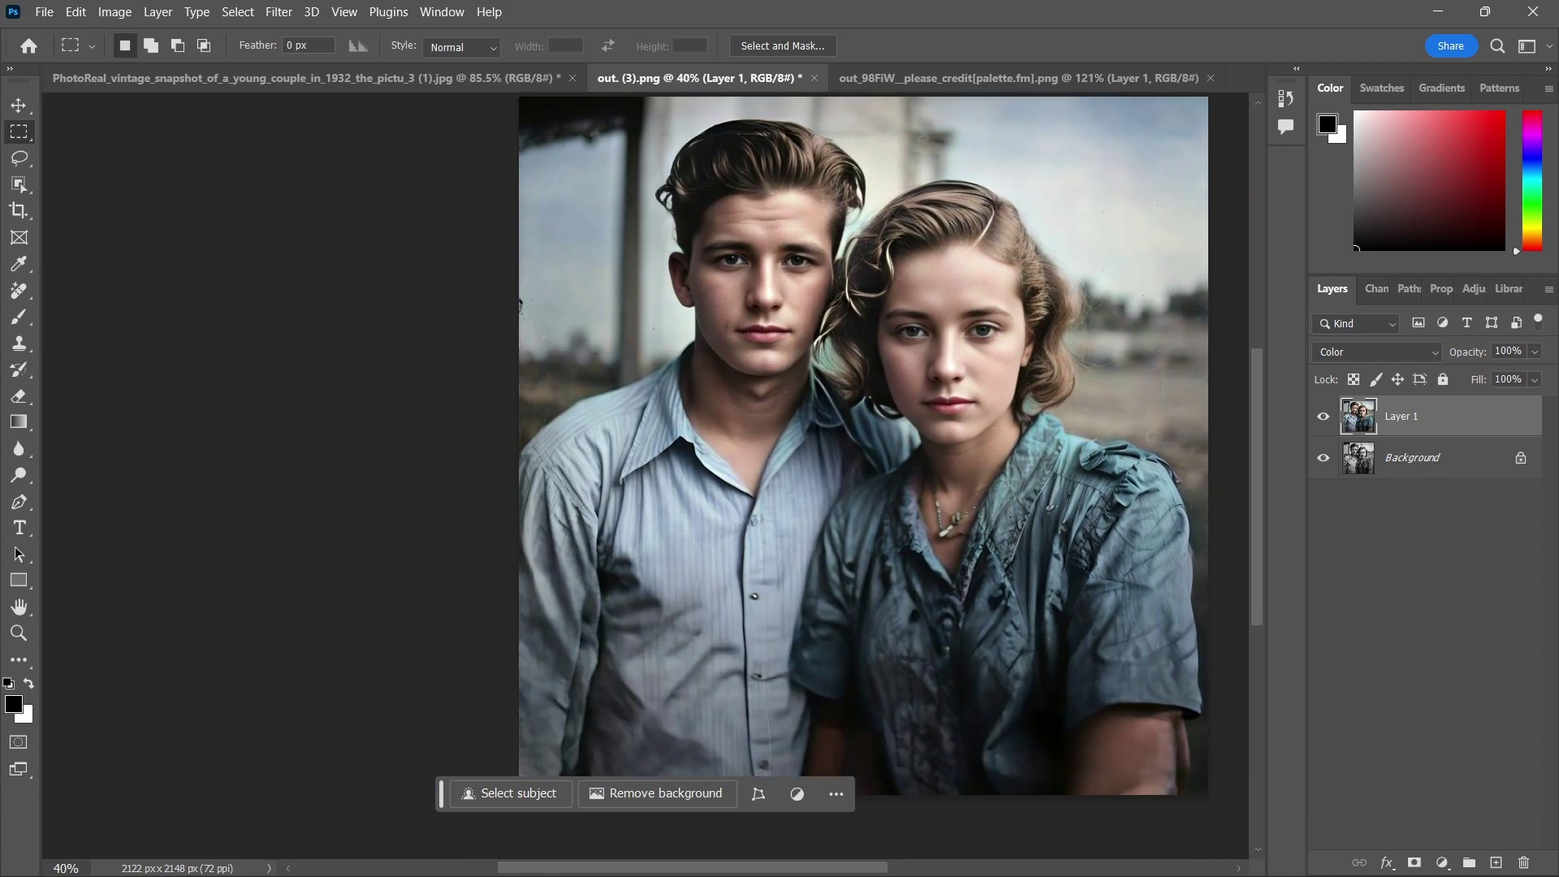
{"action": "scroll", "coordinate": [741, 474], "scroll_direction": "up", "scroll_amount": 1}
{"action": "key", "text": "Tab"}
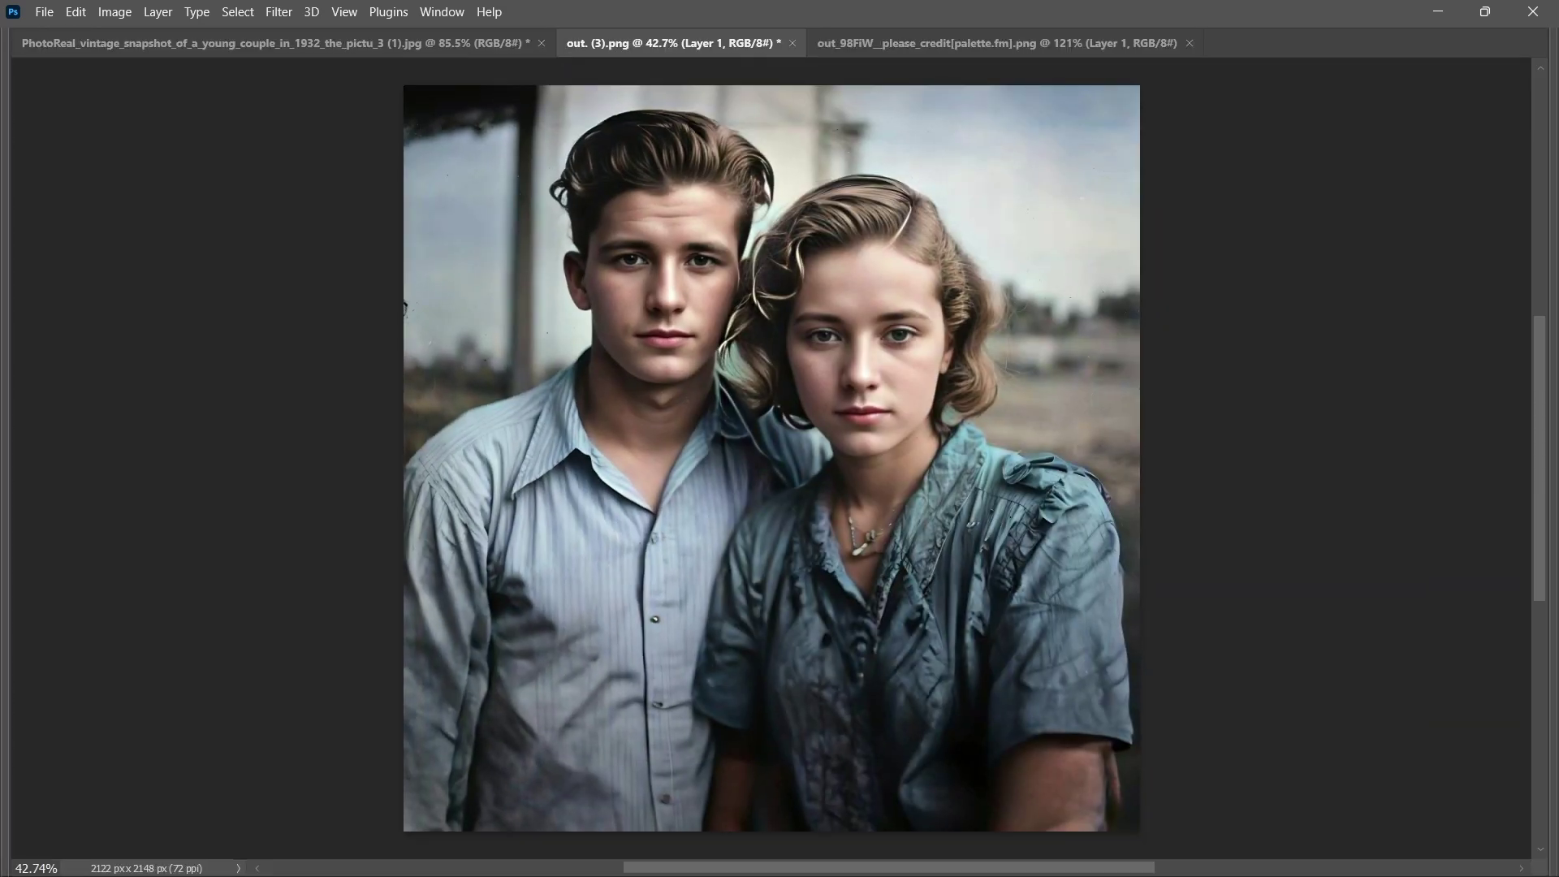
{"action": "scroll", "coordinate": [772, 459], "scroll_direction": "up", "scroll_amount": 1}
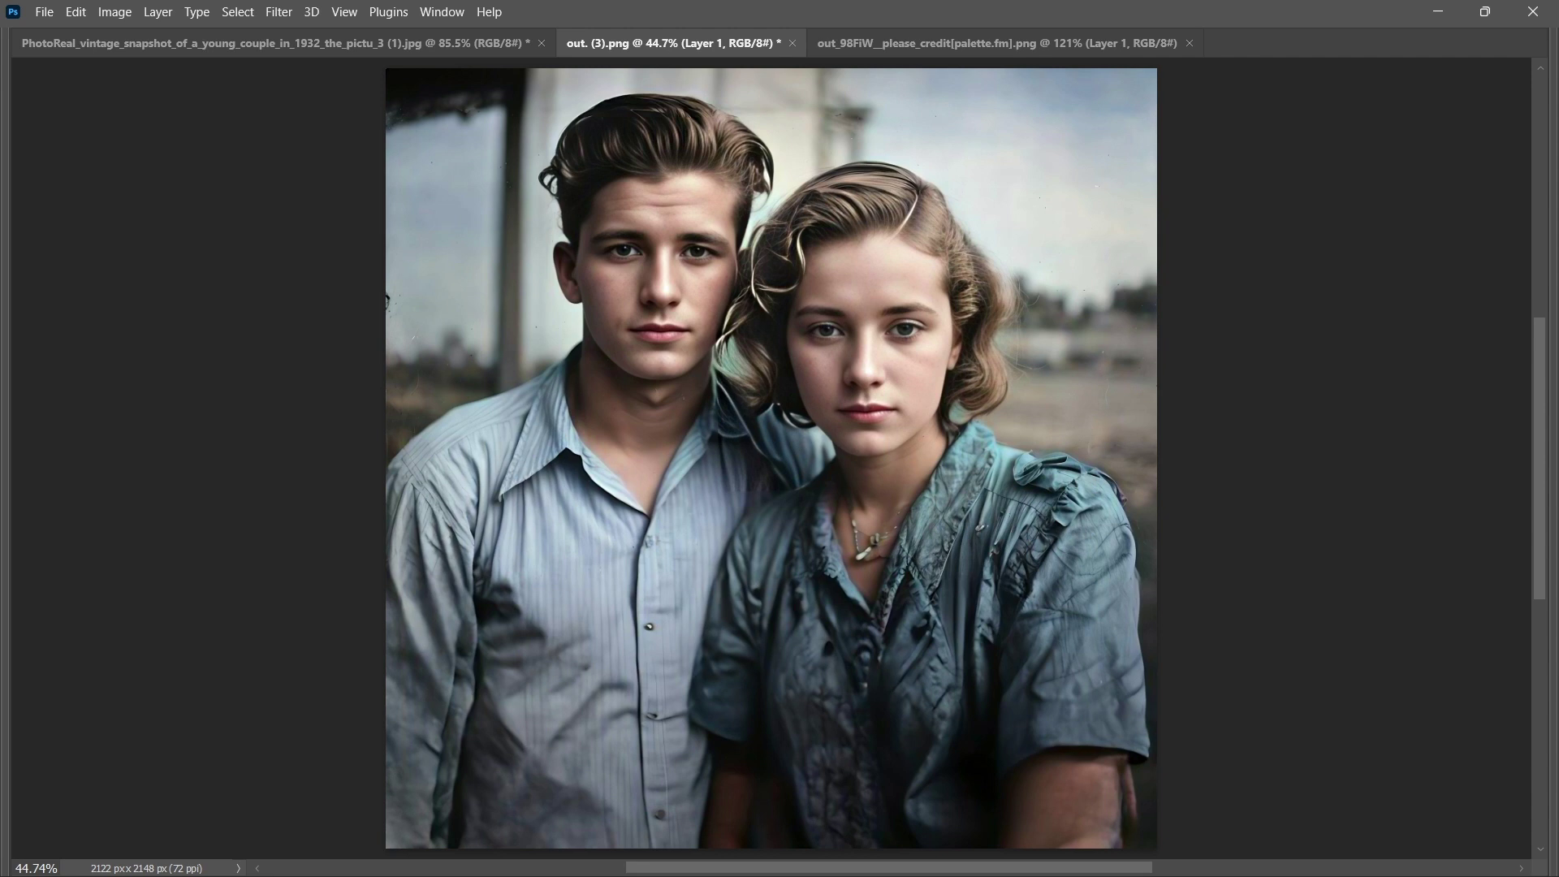